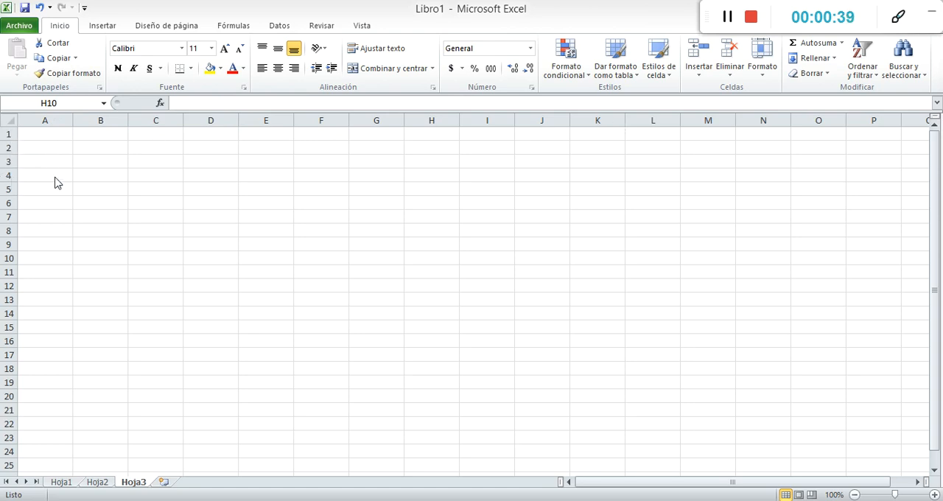
pyautogui.click(274, 121)
pyautogui.click(6, 204)
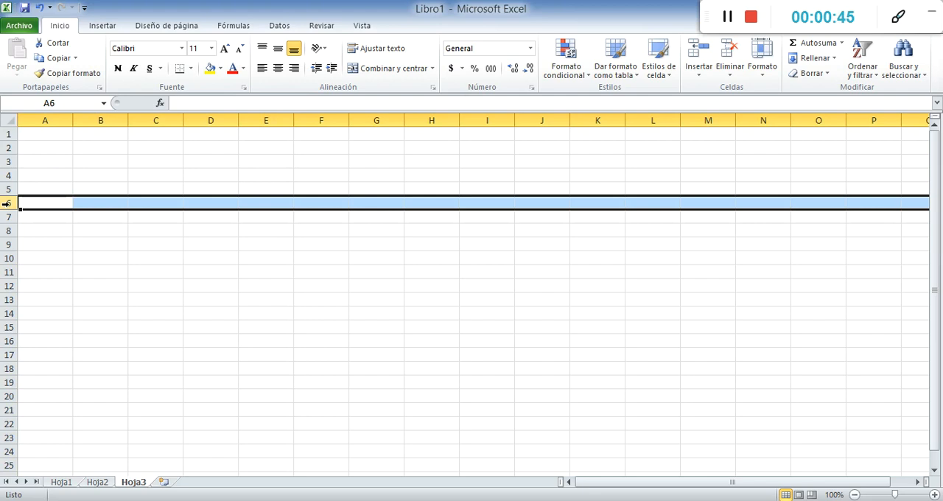
pyautogui.click(284, 178)
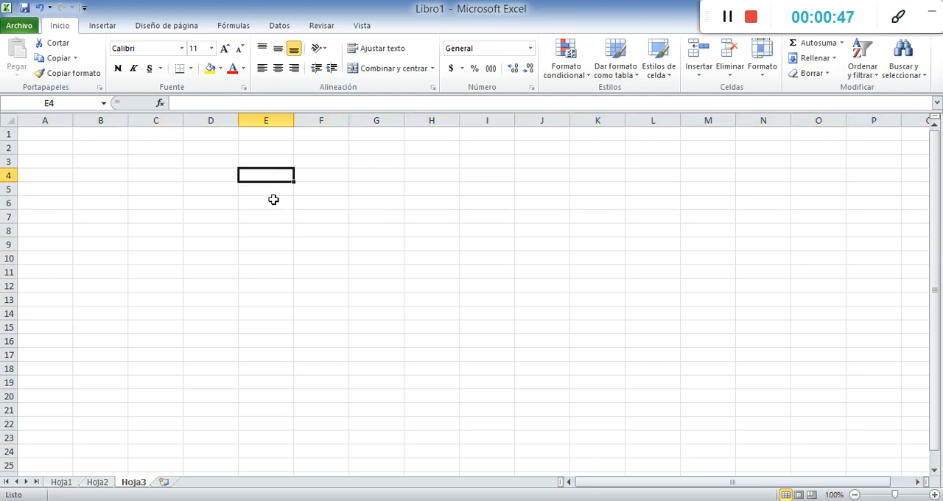
pyautogui.click(727, 17)
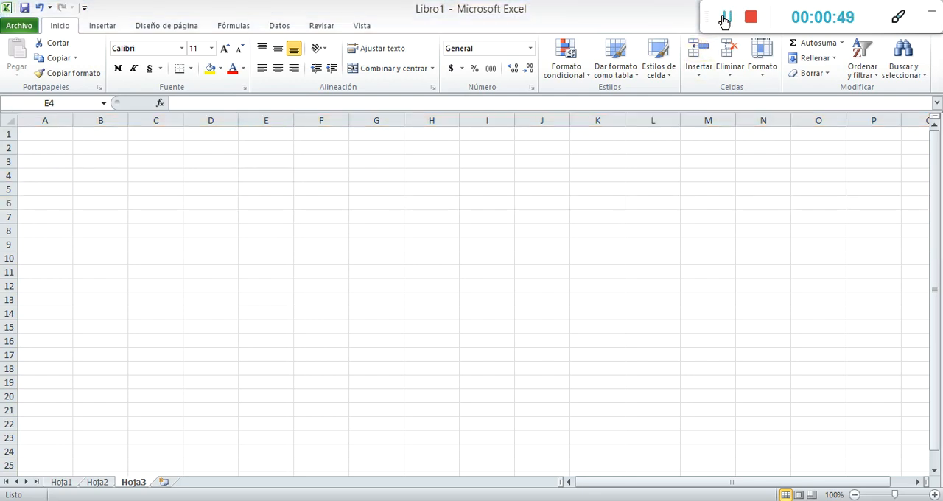
pyautogui.click(236, 205)
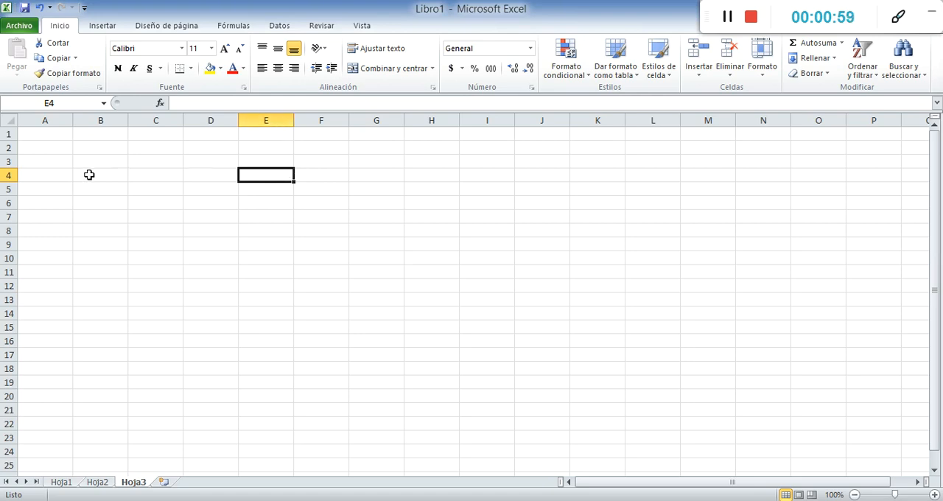
pyautogui.click(168, 204)
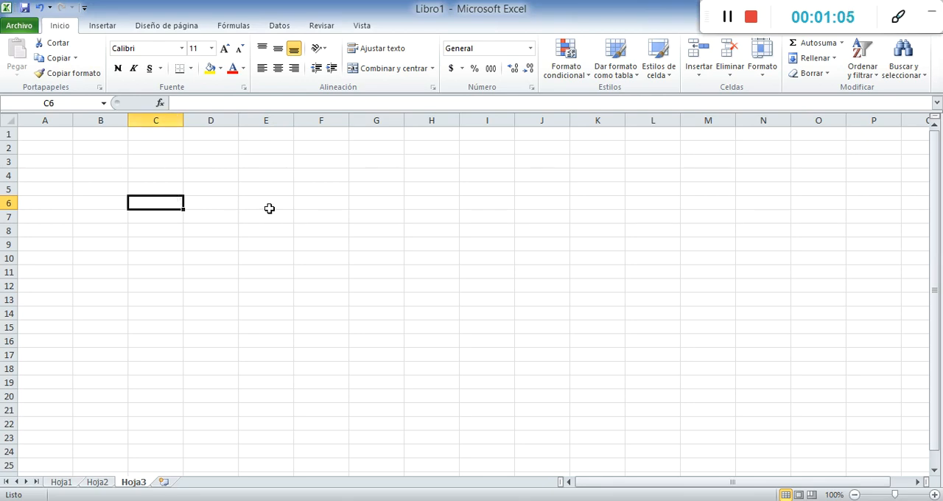
# Enter a person's first name in cell F5 and the number 12 in cell H5
pyautogui.click(335, 192)
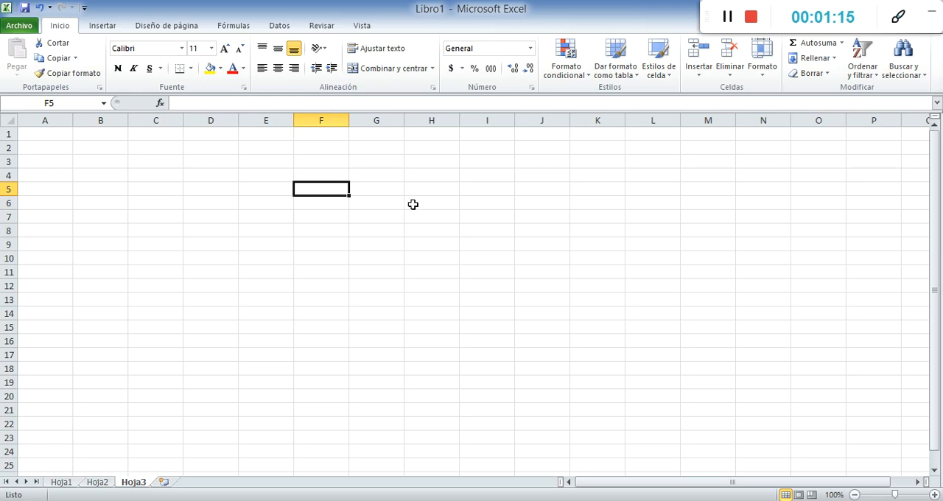
pyautogui.write('Miguel')
pyautogui.press('Return')
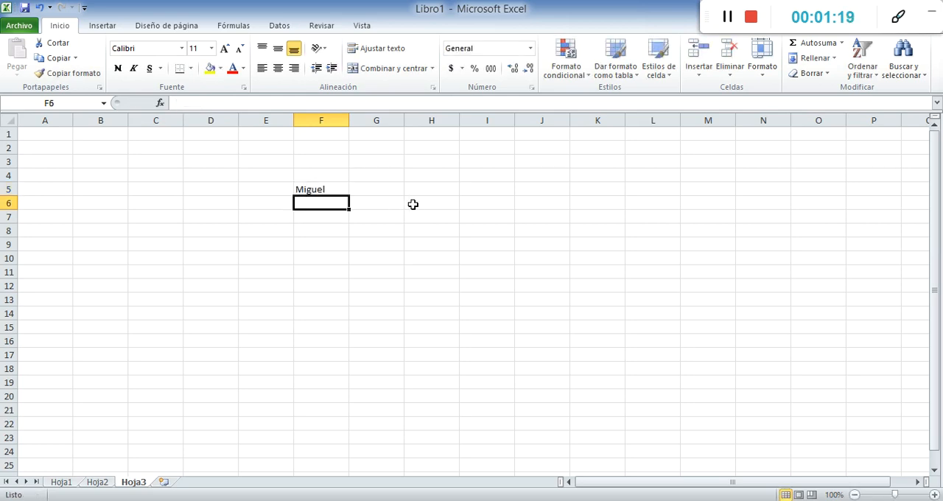
pyautogui.click(434, 188)
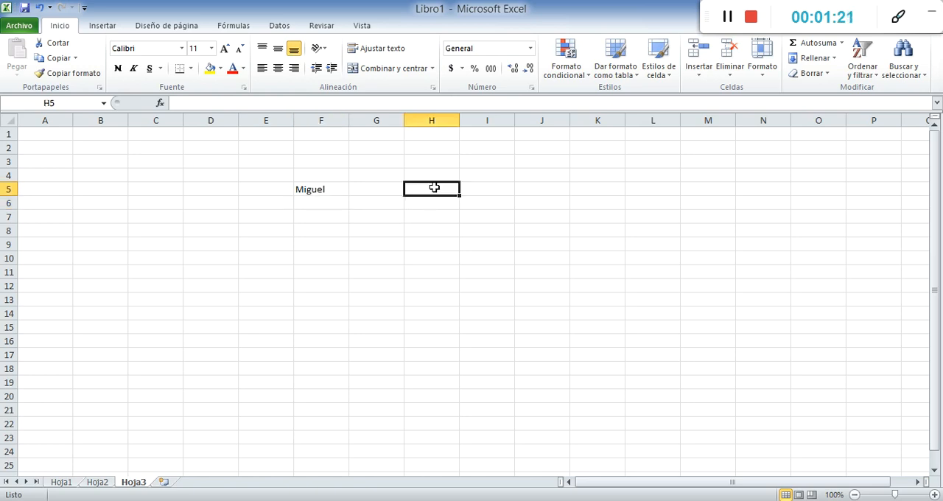
pyautogui.write('12')
pyautogui.press('Return')
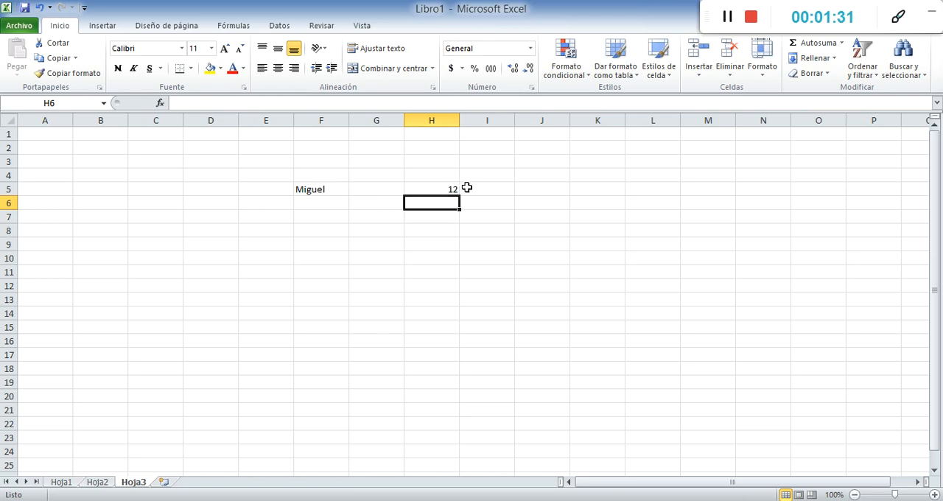
# Enter 12,5 with a decimal comma in cell H7 and 12.5 with a decimal point in cell H8
pyautogui.click(421, 191)
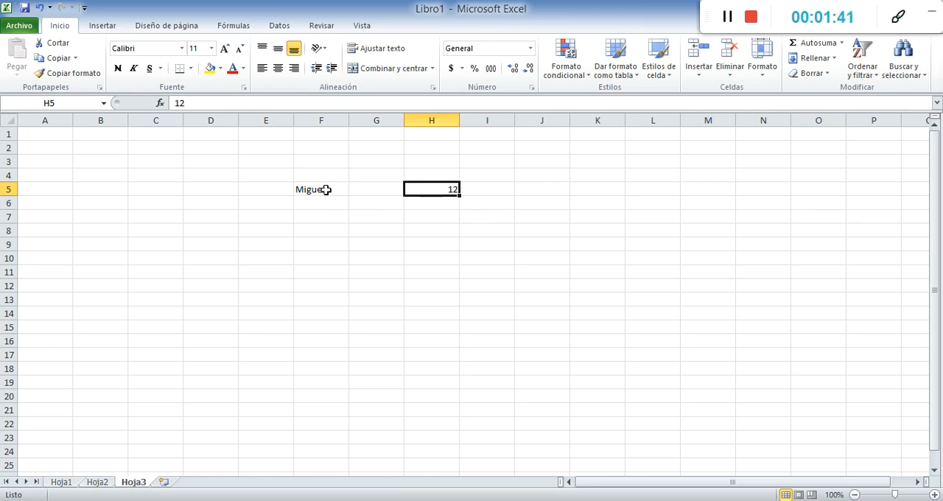
pyautogui.click(431, 218)
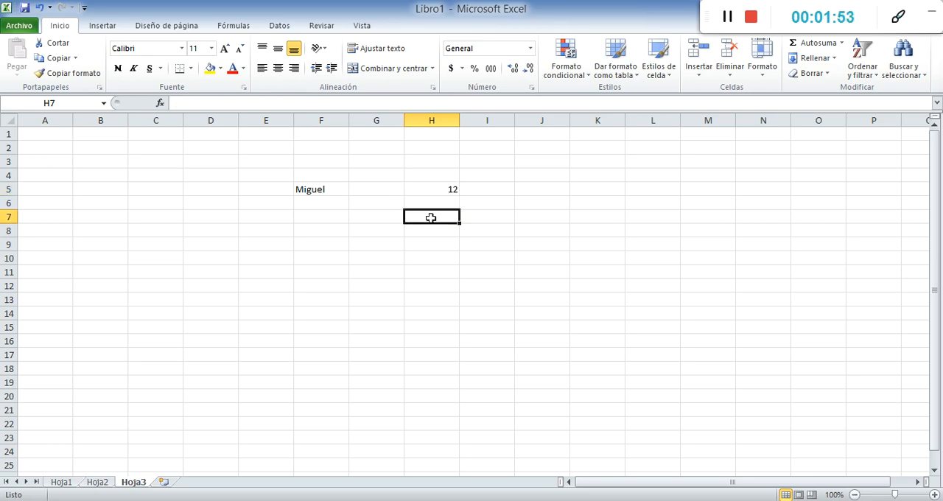
pyautogui.write('12,5')
pyautogui.press('Return')
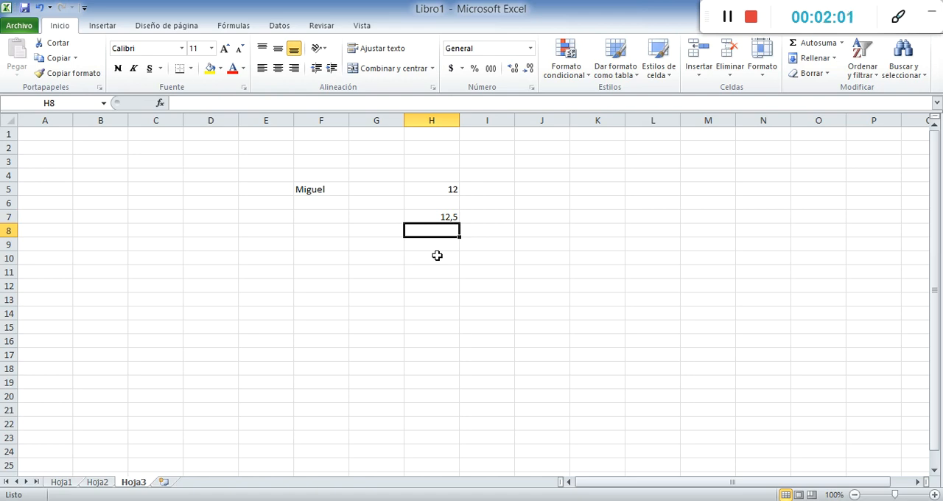
pyautogui.write('12')
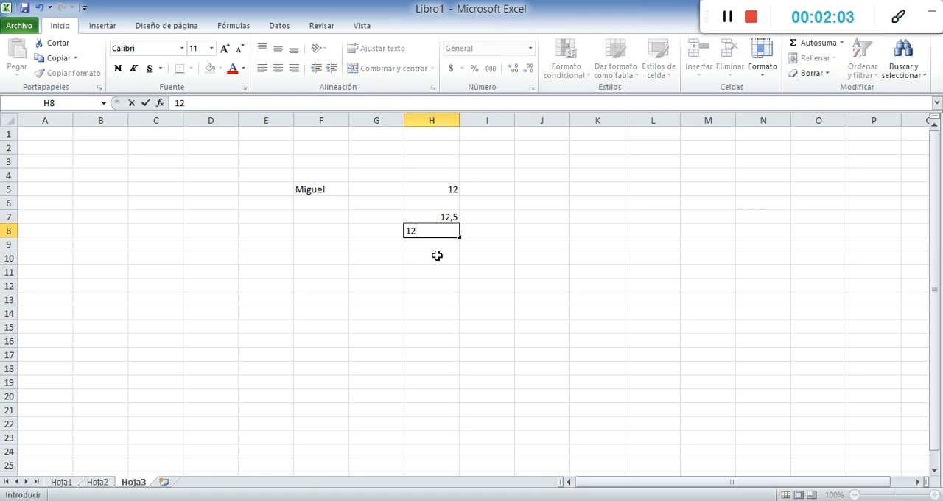
pyautogui.write('.5')
pyautogui.press('Return')
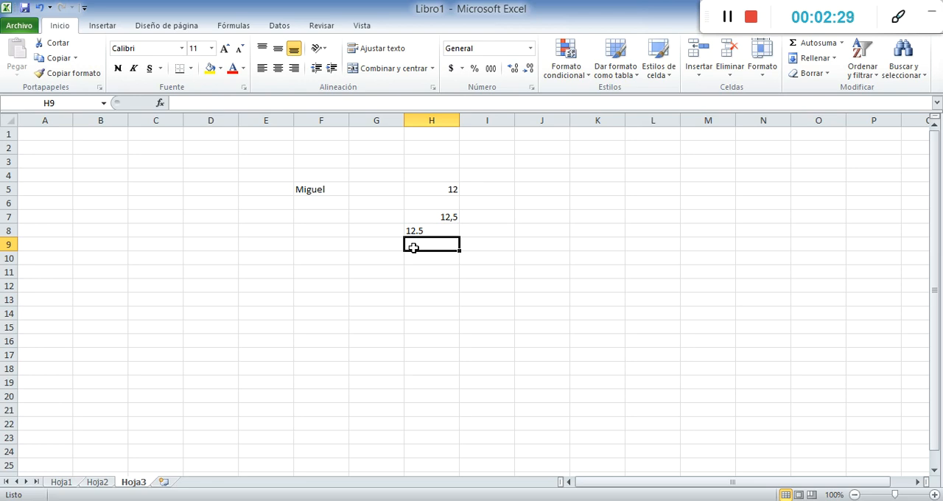
# Clear the contents of the range F4:I12
pyautogui.moveTo(305, 169); pyautogui.dragTo(499, 283)
pyautogui.press('Delete')
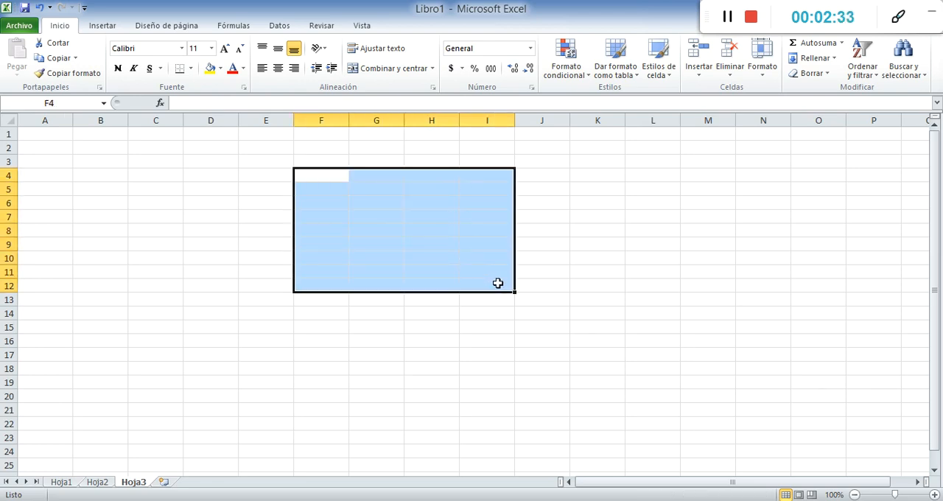
# Enter 12,5, 24,9 and 100,7 with decimal commas in cells H7 to H9
pyautogui.click(445, 215)
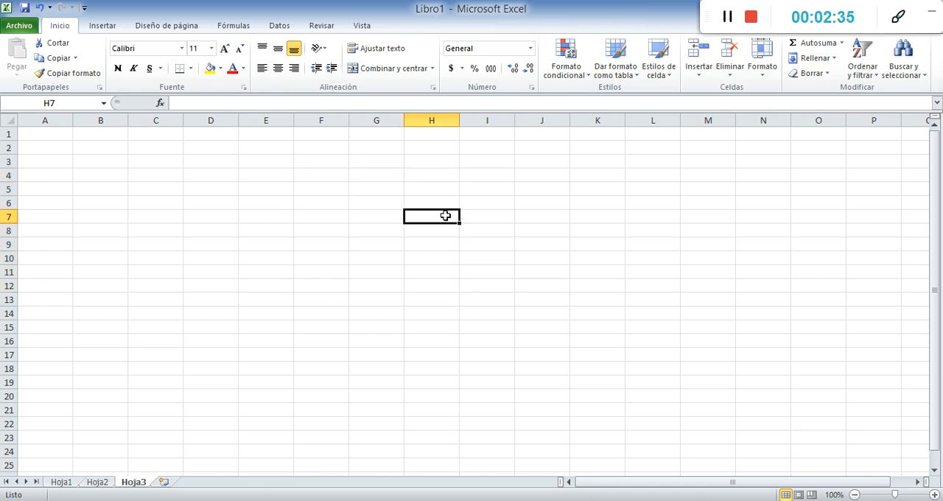
pyautogui.write('12,5')
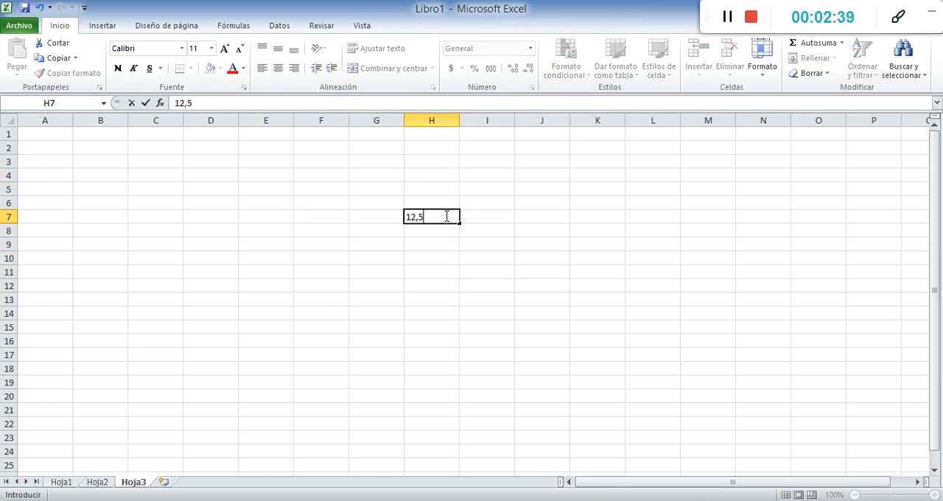
pyautogui.press('Return')
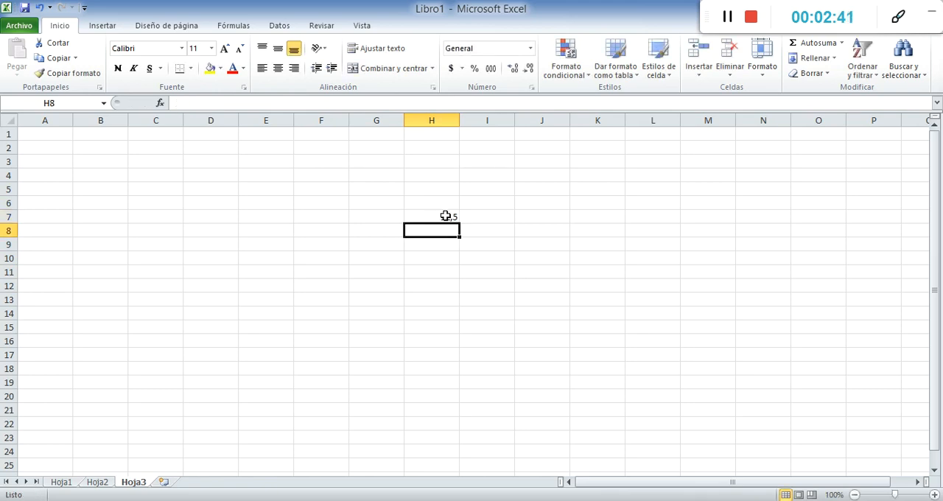
pyautogui.write('24,')
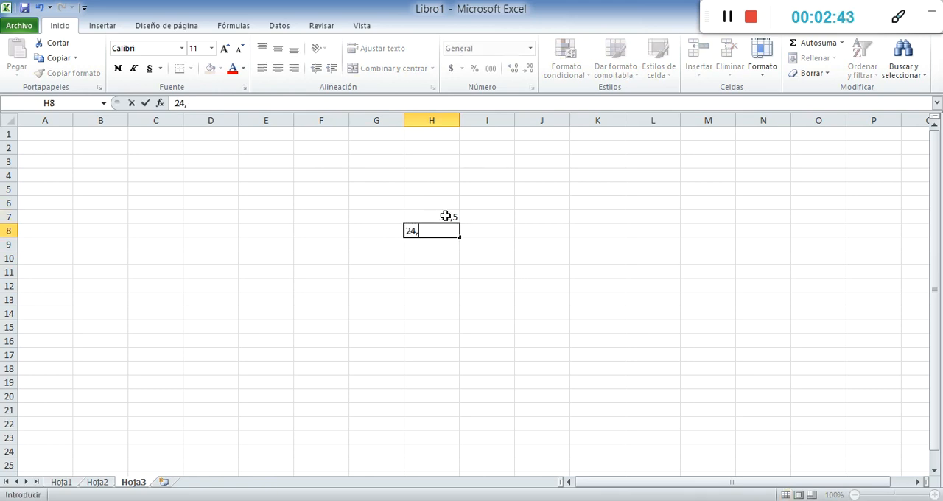
pyautogui.write('9')
pyautogui.press('Return')
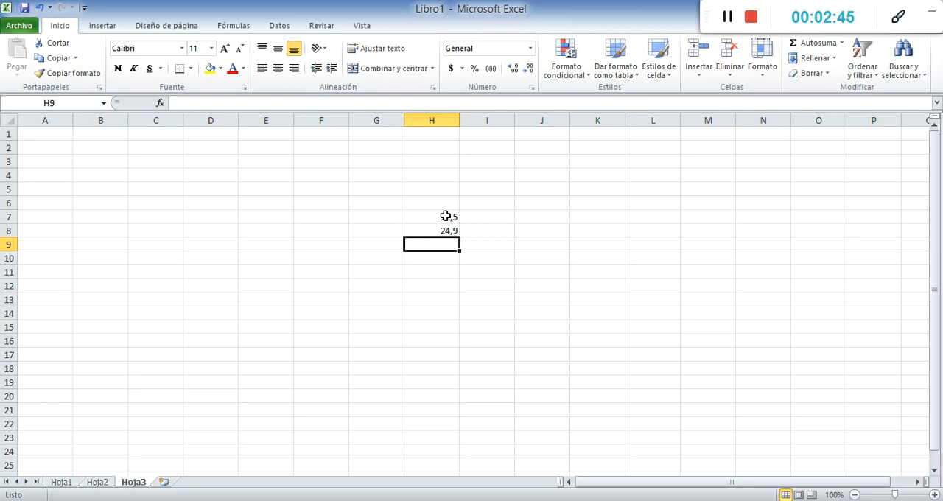
pyautogui.write('100')
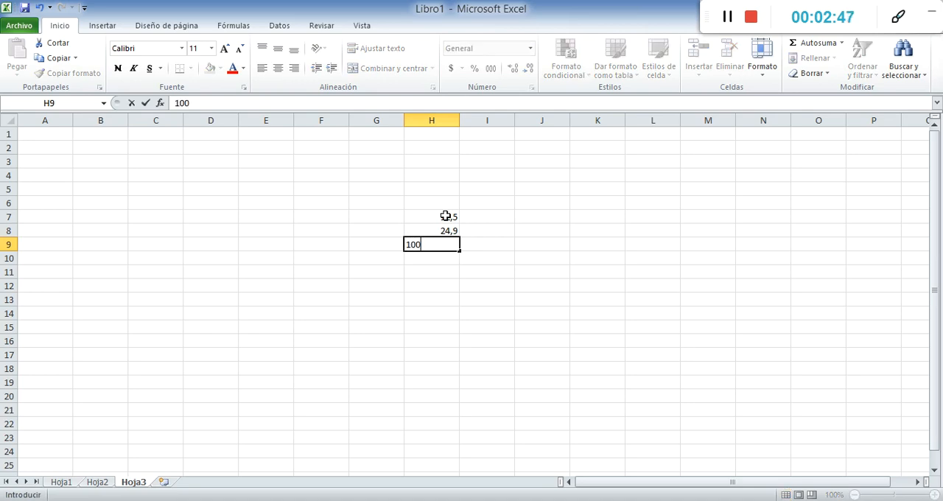
pyautogui.write(',7')
pyautogui.press('Return')
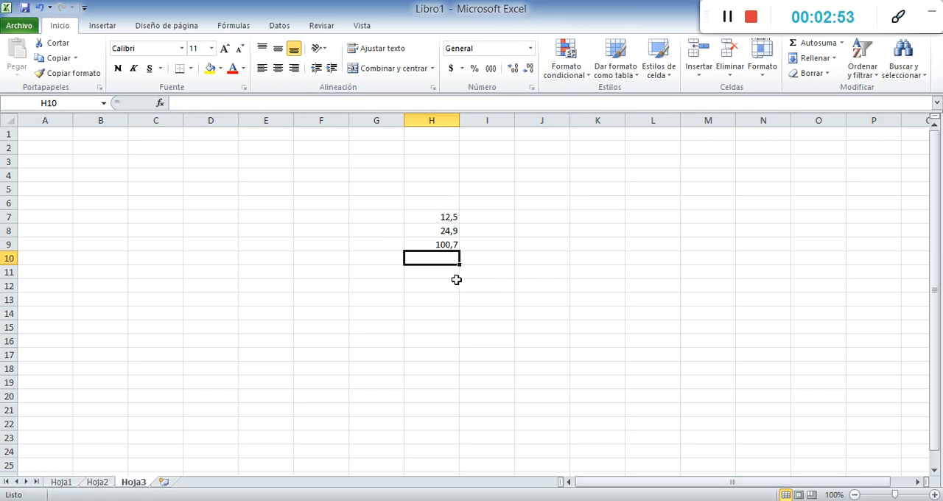
# Enter 200.6 with a decimal point in cell H10
pyautogui.write('2')
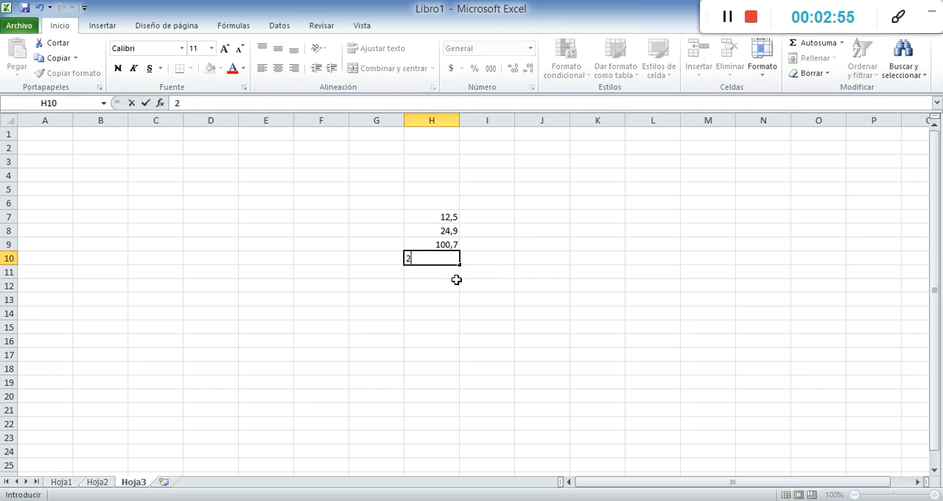
pyautogui.write('00.6')
pyautogui.press('Return')
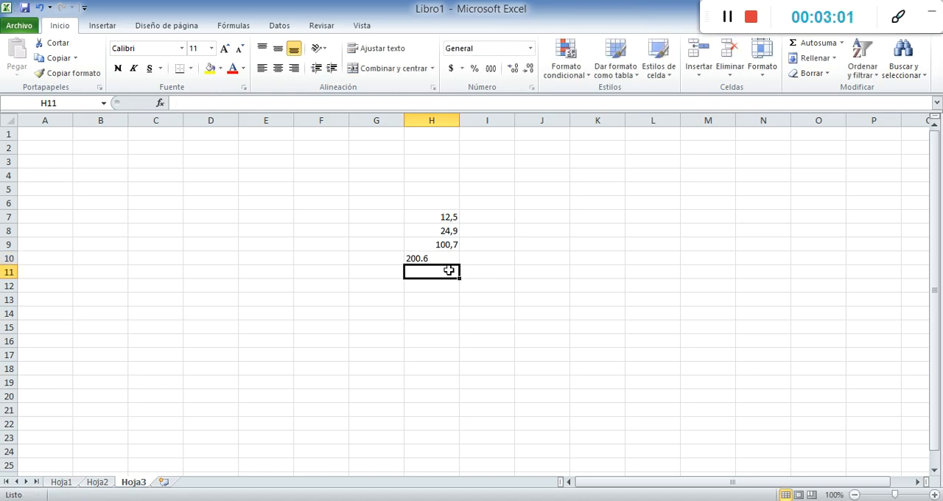
# Sum H7:H10 in cell H11 with AutoSum and select the result cell to check its formula
pyautogui.click(805, 44)
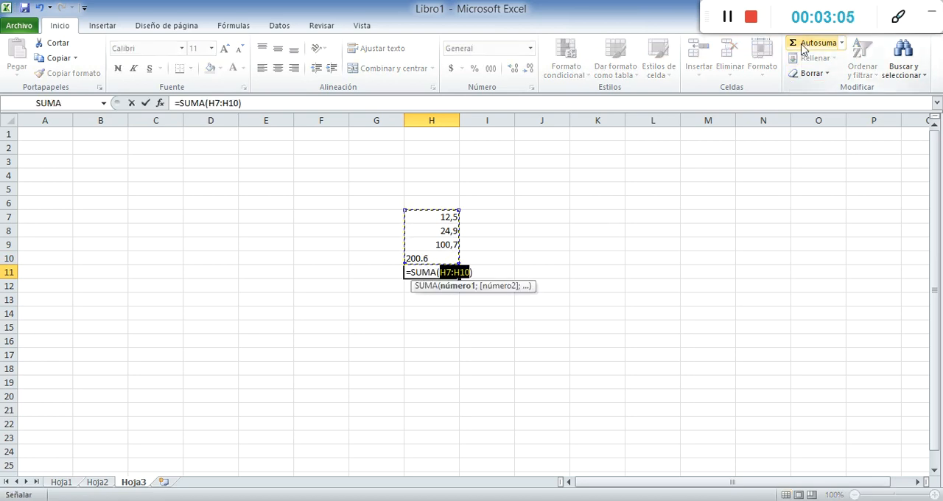
pyautogui.press('Return')
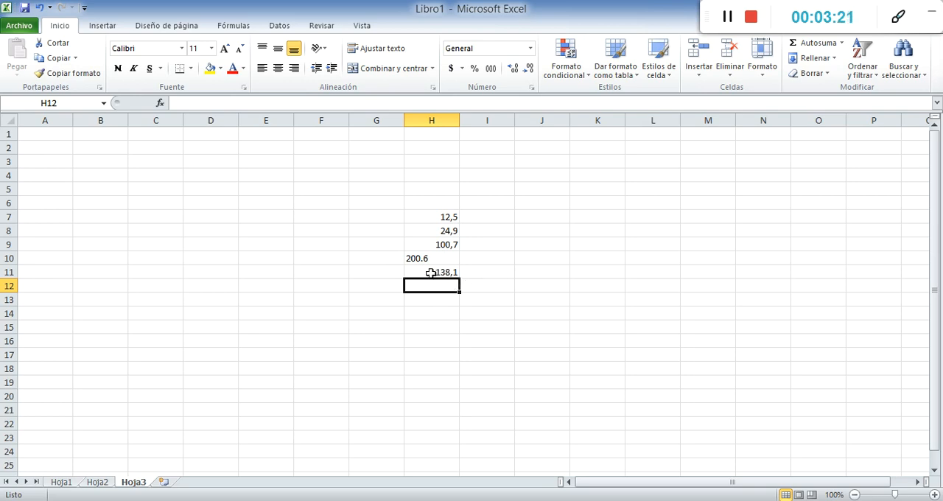
pyautogui.click(431, 273)
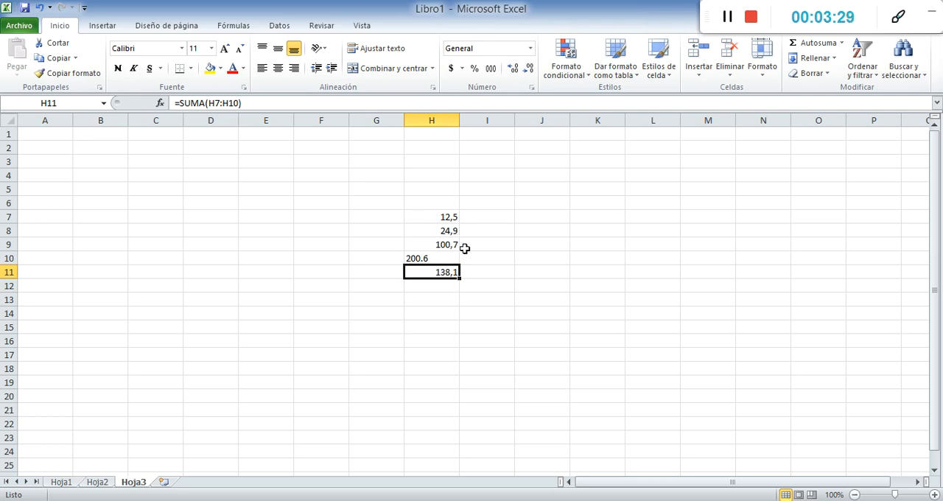
# Correct cell H10 to 200,6 by replacing its decimal point with a comma
pyautogui.click(432, 258)
pyautogui.click(194, 103)
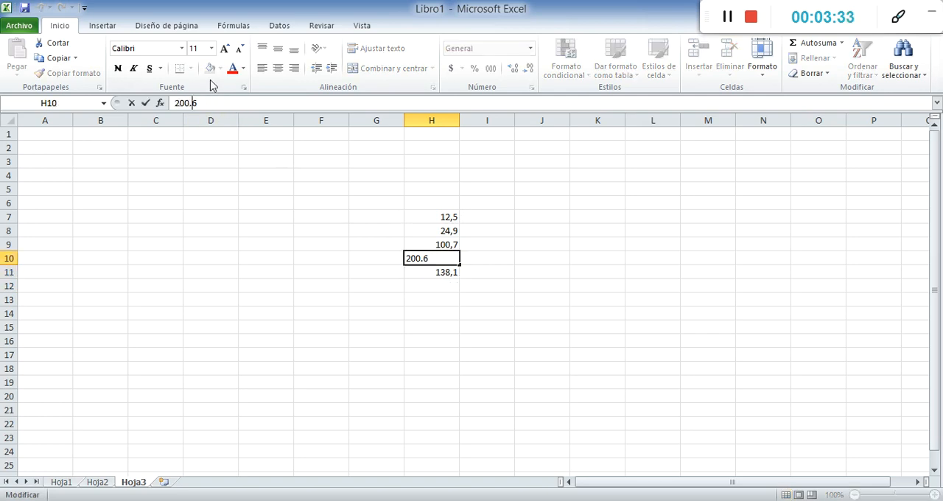
pyautogui.press('BackSpace')
pyautogui.write(',')
pyautogui.press('Return')
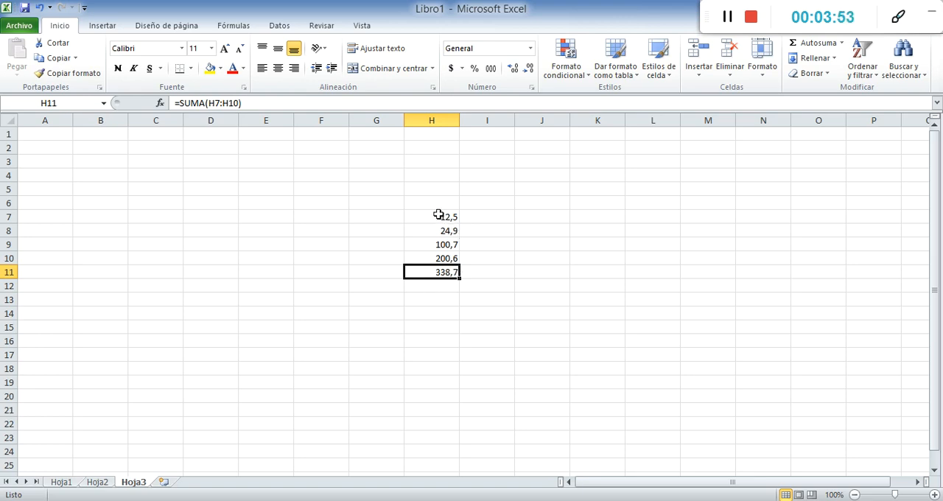
# Clear the numbers and their sum from the range H7:H11
pyautogui.moveTo(440, 215); pyautogui.dragTo(437, 272)
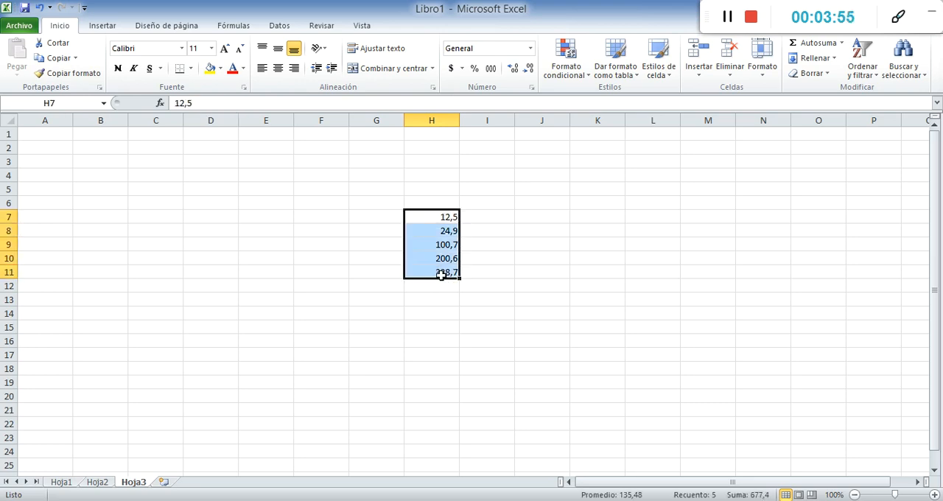
pyautogui.press('Delete')
# Enter 12.4, 1.9, 2.8 and 3.9 with decimal points in cells I7 to I10
pyautogui.click(488, 217)
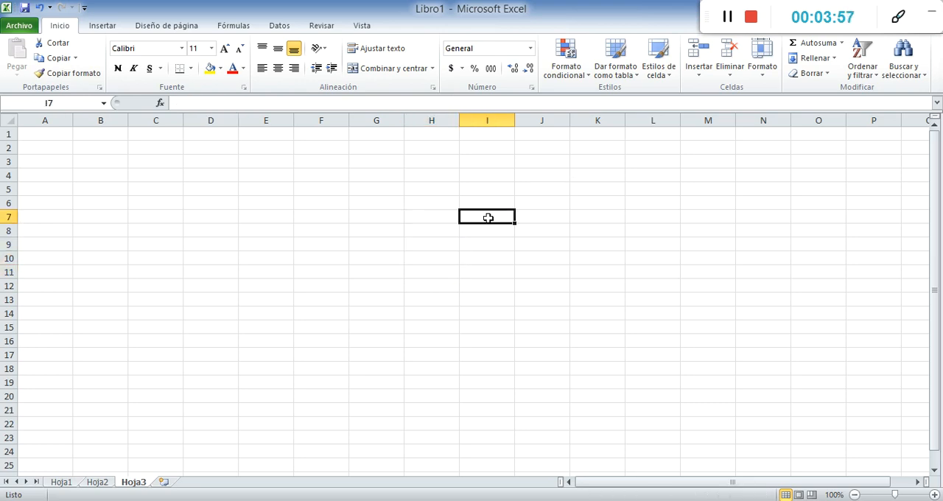
pyautogui.write('12.4')
pyautogui.press('Return')
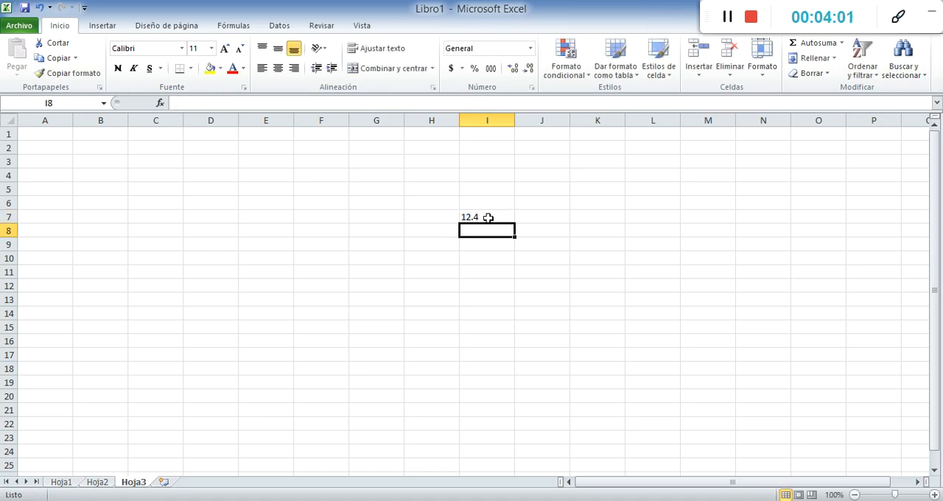
pyautogui.write('1.9')
pyautogui.press('Return')
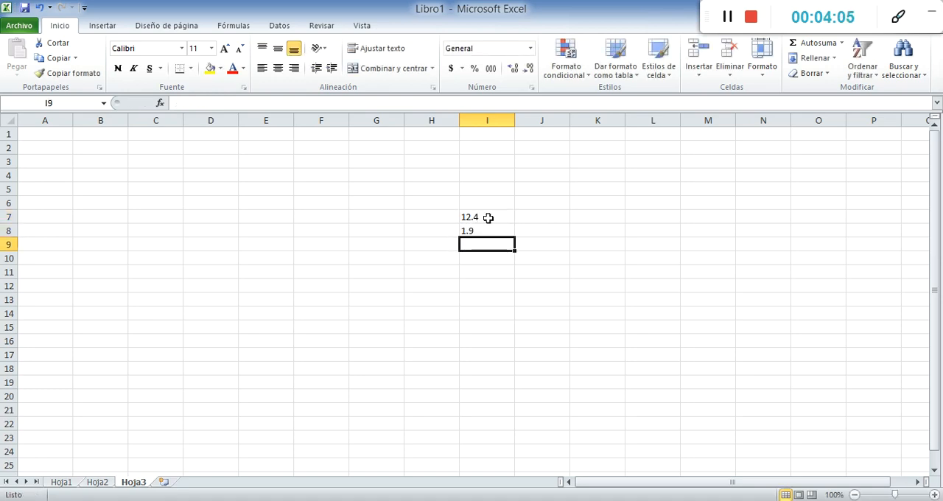
pyautogui.write('2.8')
pyautogui.press('Return')
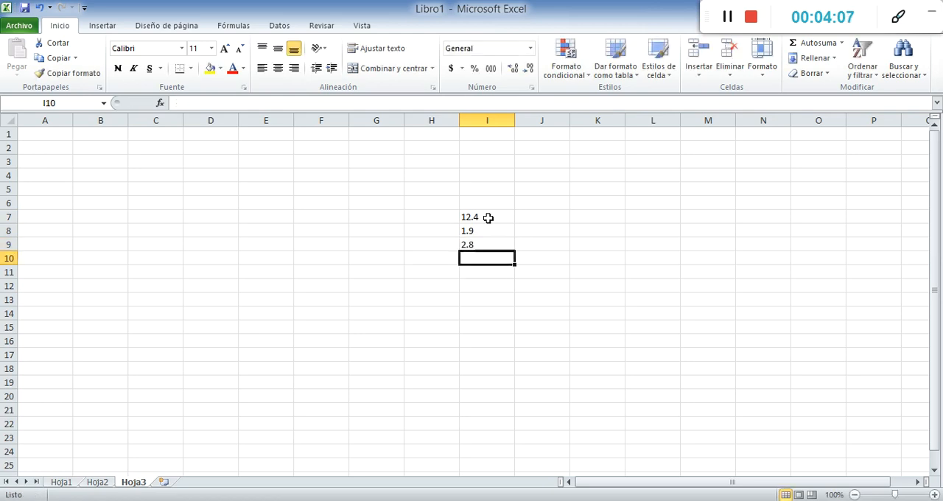
pyautogui.write('3.9')
pyautogui.press('Return')
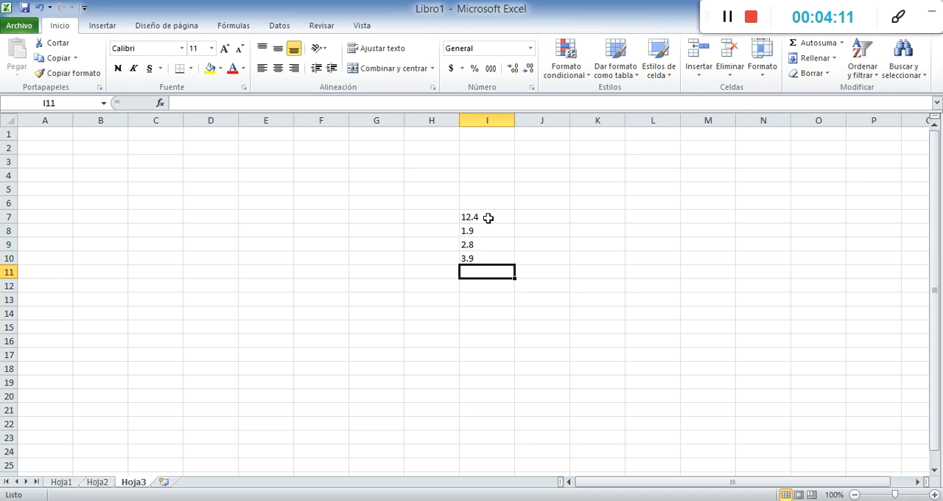
# Enter 4.5 in cell I11 and total the range I7:I11 in cell I12 with AutoSum
pyautogui.write('4.5')
pyautogui.press('Return')
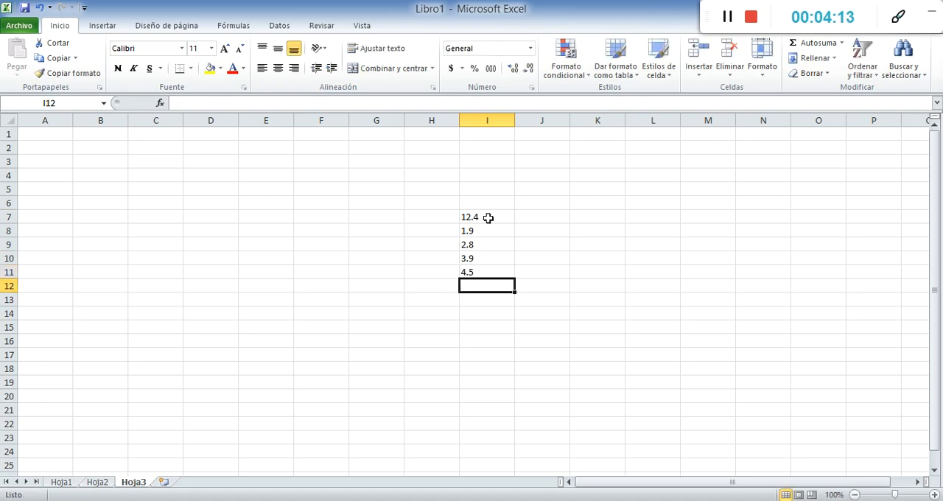
pyautogui.click(803, 44)
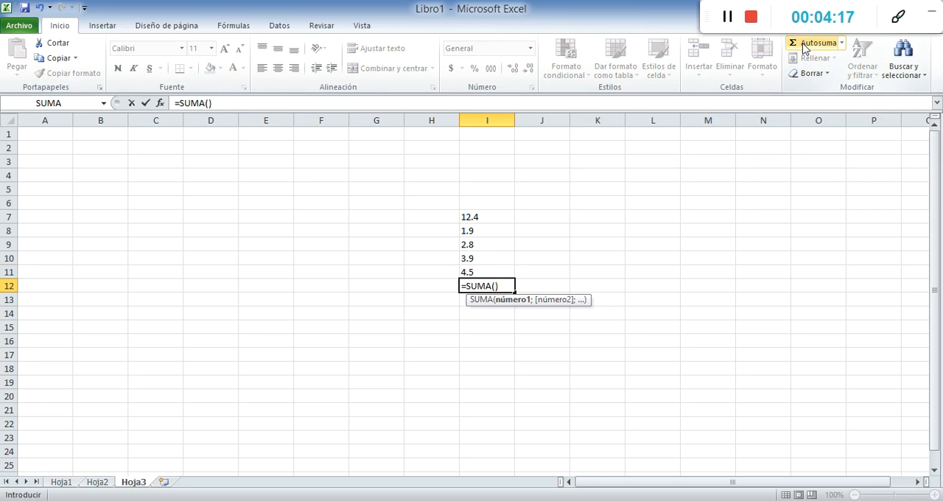
pyautogui.moveTo(480, 217); pyautogui.dragTo(482, 271)
pyautogui.press('Return')
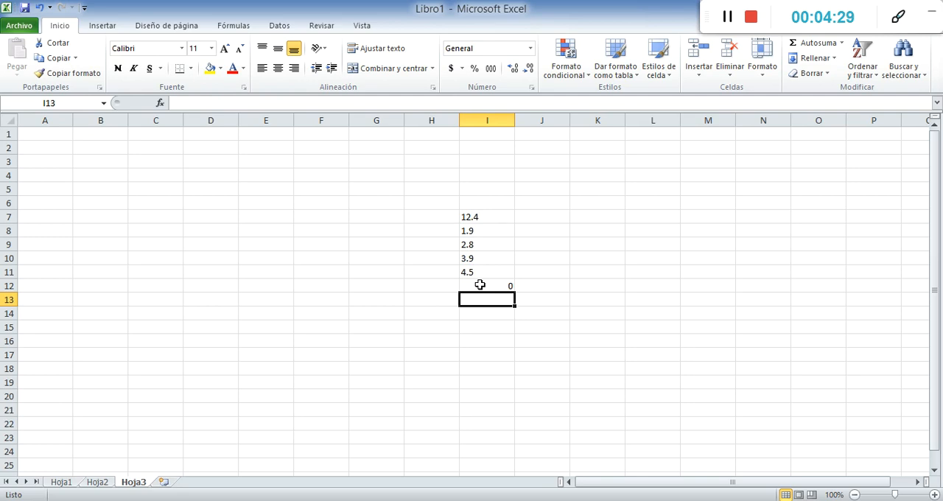
# Delete the sum from cell I12 and select cell I7 to check its content
pyautogui.click(480, 285)
pyautogui.press('Delete')
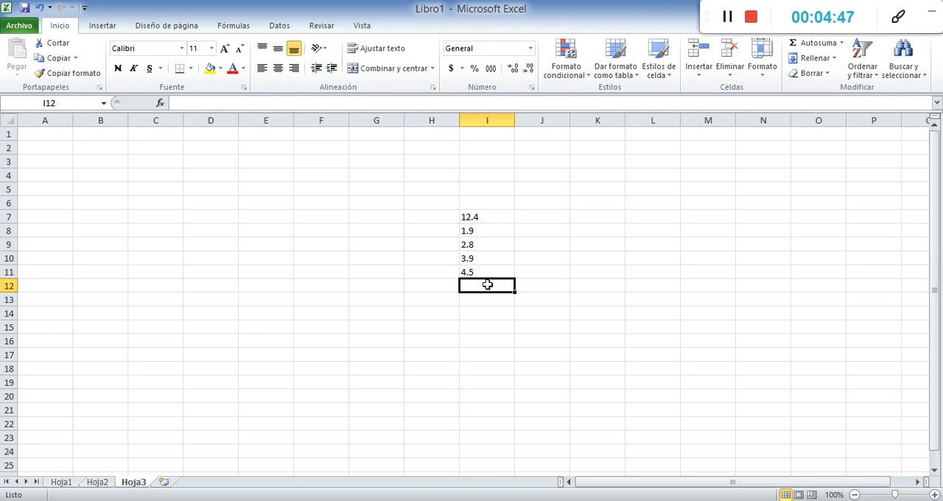
pyautogui.click(483, 218)
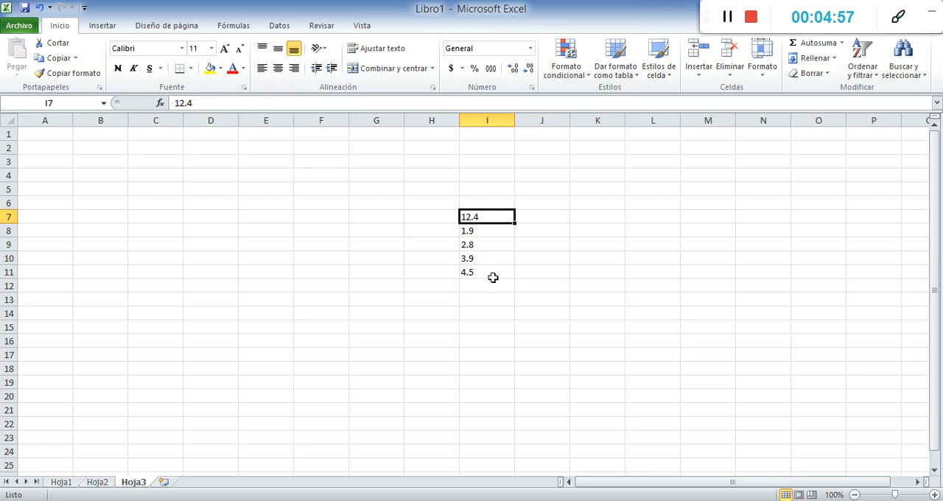
pyautogui.click(490, 312)
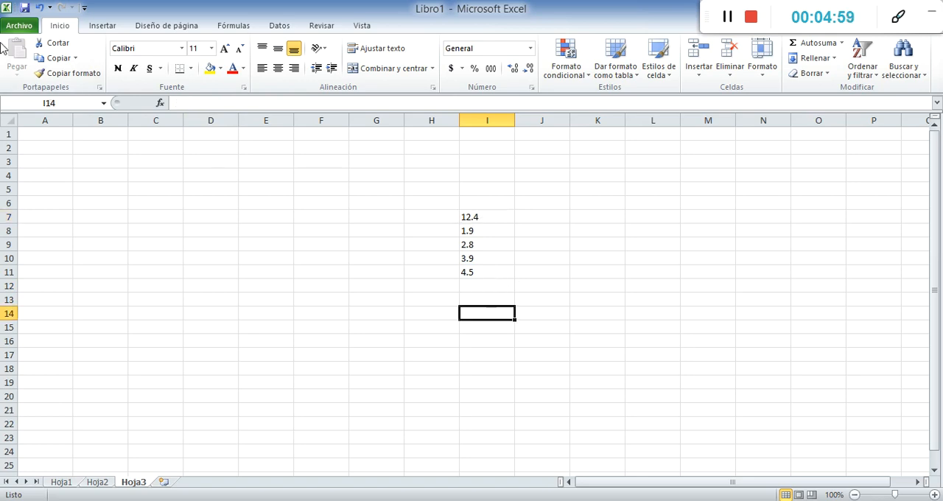
# Stop using the system separators in the advanced Excel options and set the decimal separator to a point
pyautogui.click(19, 26)
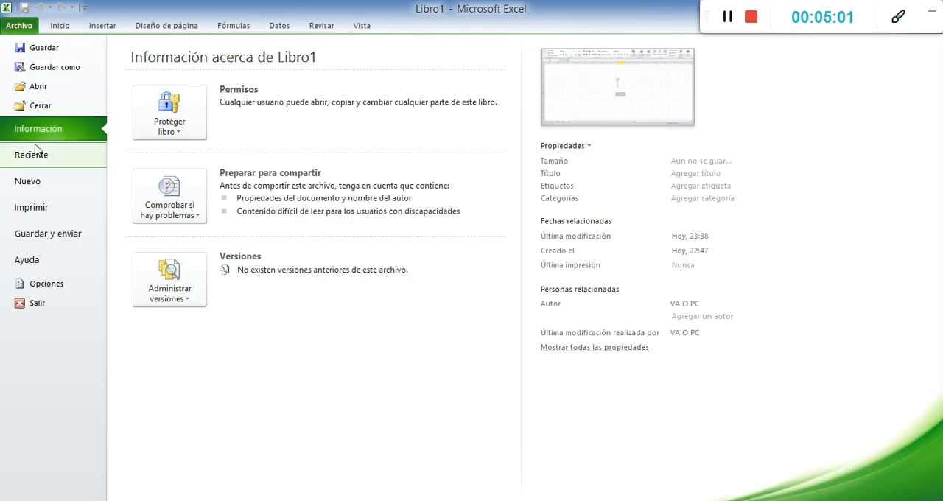
pyautogui.click(44, 284)
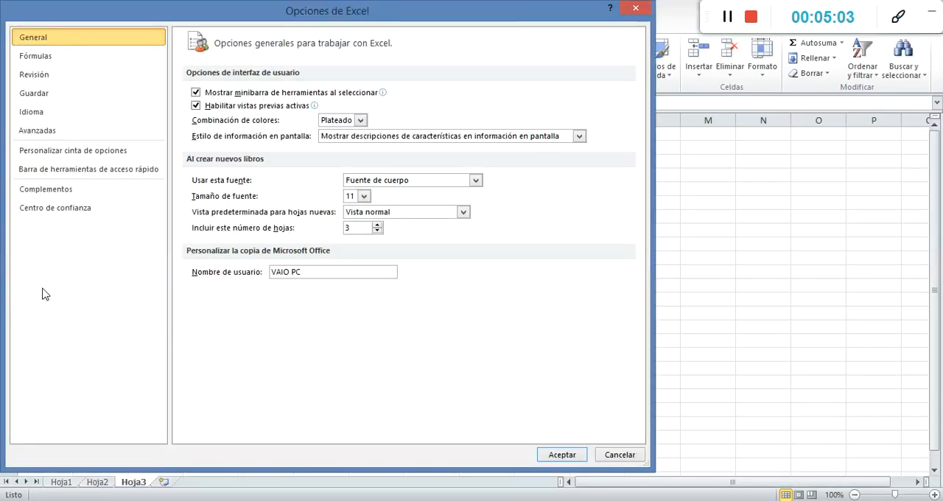
pyautogui.click(34, 132)
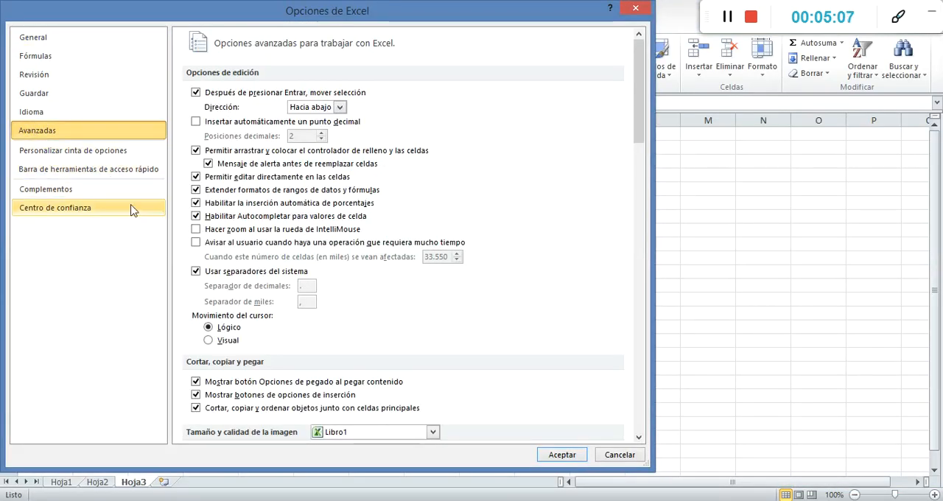
pyautogui.click(196, 271)
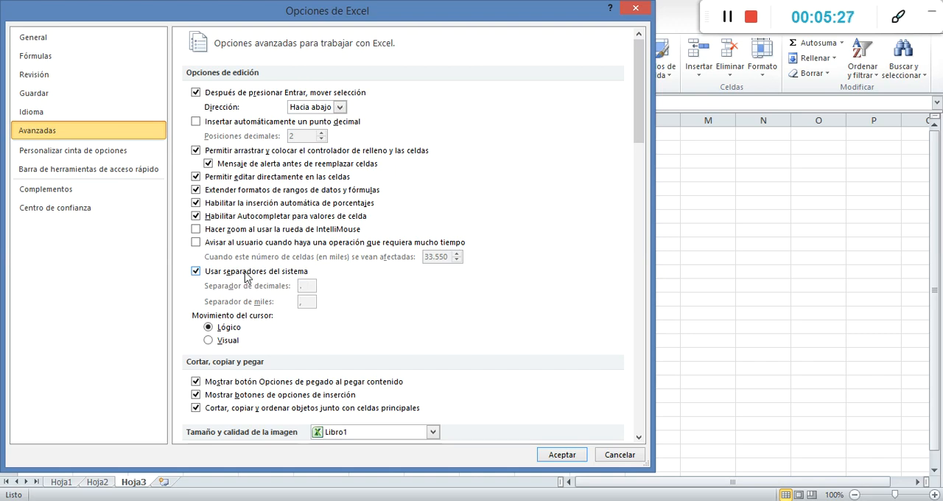
pyautogui.click(210, 274)
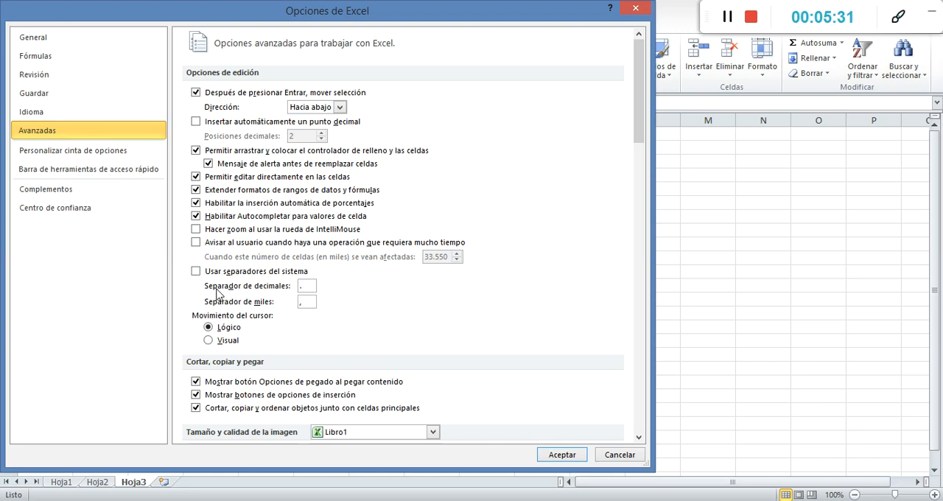
pyautogui.moveTo(307, 288); pyautogui.dragTo(276, 293)
pyautogui.write('.')
pyautogui.click(559, 457)
# Clear the values from the range I7:I11 and enter 1.8 in cell J7
pyautogui.moveTo(486, 218); pyautogui.dragTo(486, 272)
pyautogui.press('Delete')
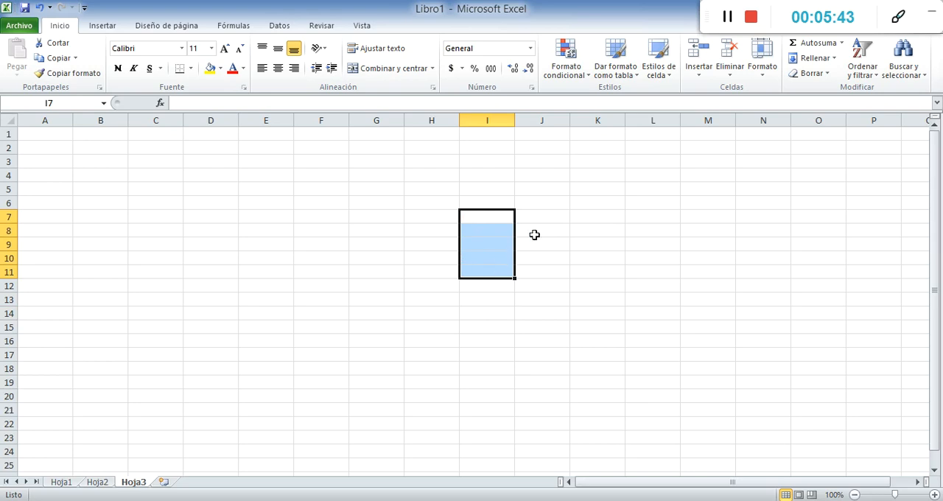
pyautogui.click(560, 218)
pyautogui.write('1')
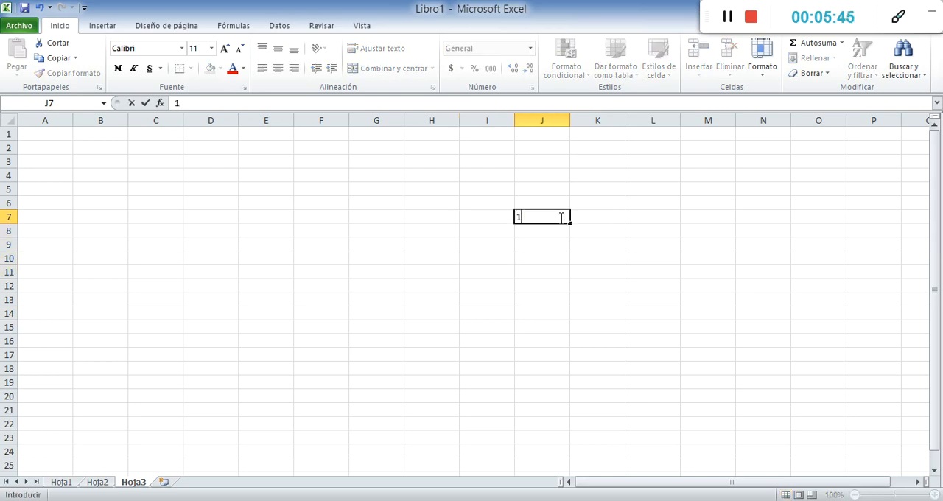
pyautogui.write(',8')
pyautogui.press('Return')
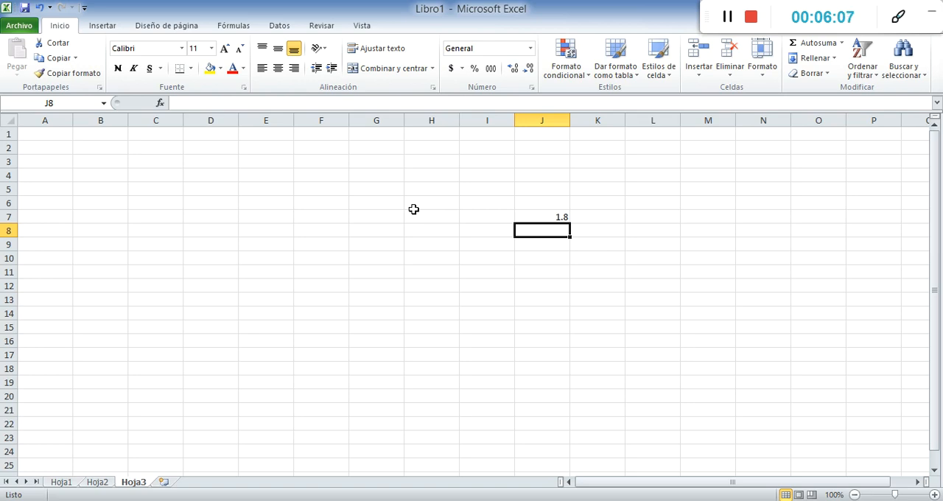
# Enter 2,8 with a decimal comma in cell J8, and replace it with 2.8 using a decimal point
pyautogui.write('2,8')
pyautogui.press('Return')
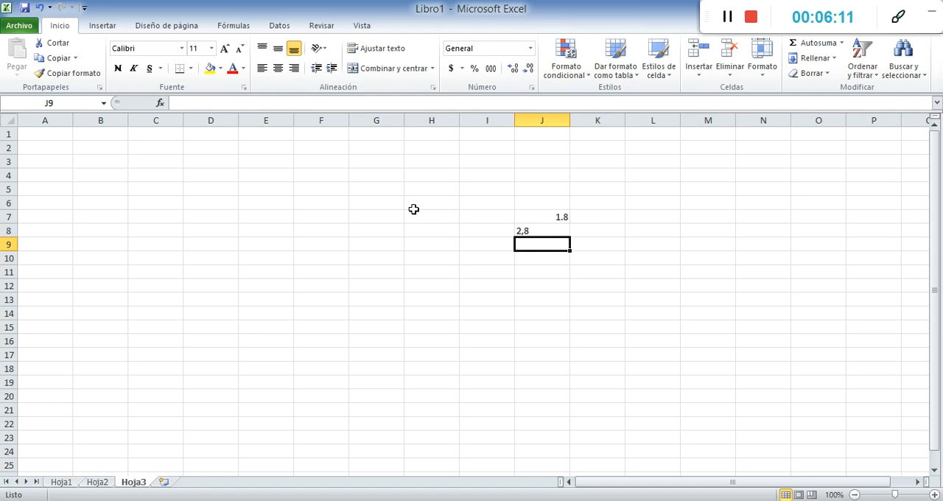
pyautogui.press('Up')
pyautogui.write('2.')
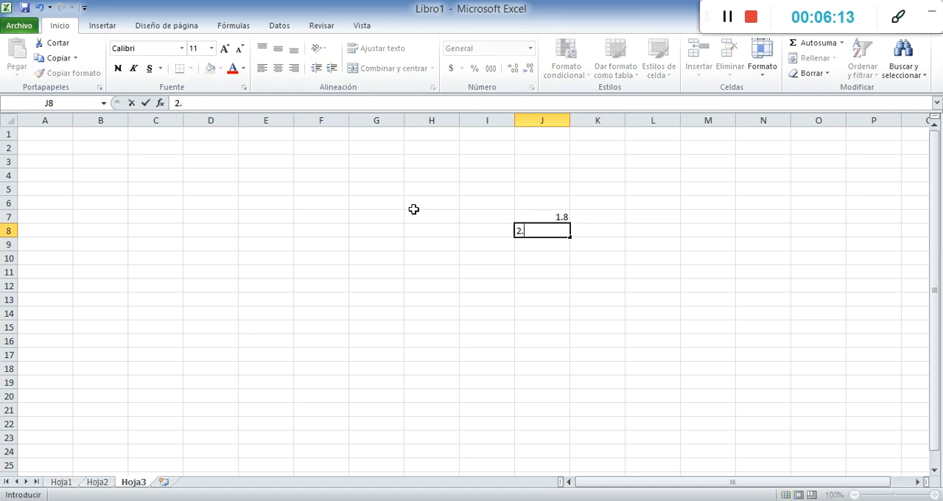
pyautogui.write('8')
pyautogui.press('Return')
# Enter 3.7 in cell J9 and 5.7 in cell J10, using decimal points
pyautogui.write('3.7')
pyautogui.press('Return')
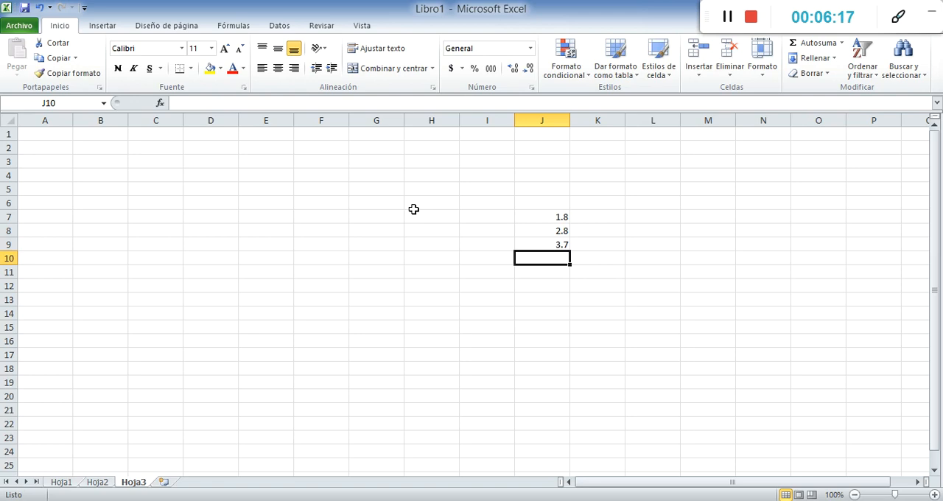
pyautogui.write('5.7')
pyautogui.press('Return')
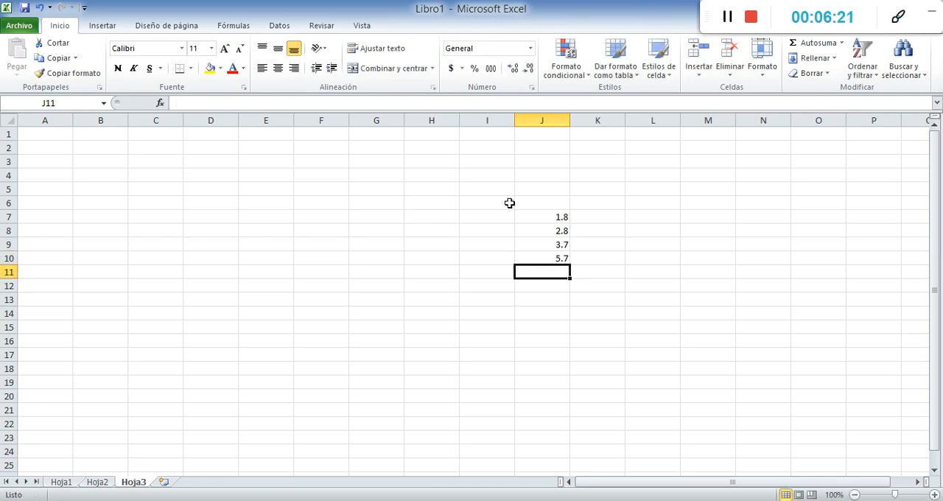
# Sum J7:J10 in cell J11 with AutoSum and select the result cell to check its formula
pyautogui.click(811, 42)
pyautogui.press('Return')
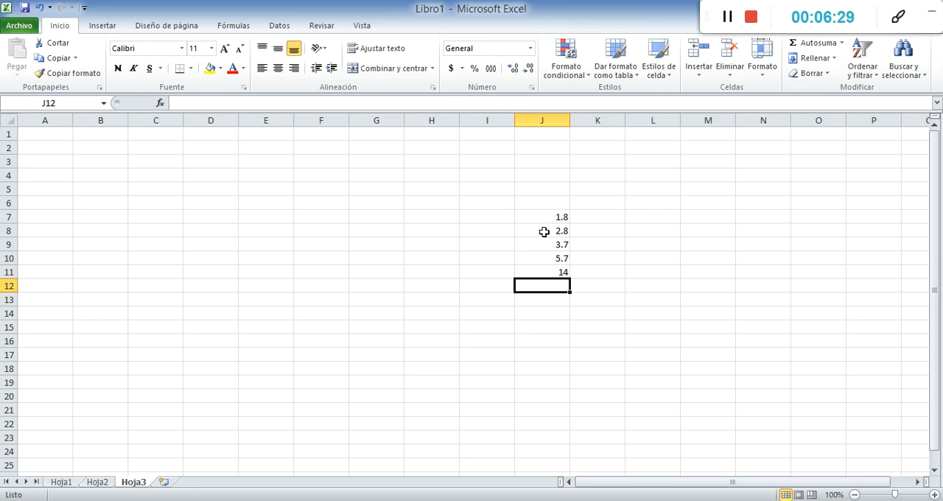
pyautogui.click(552, 271)
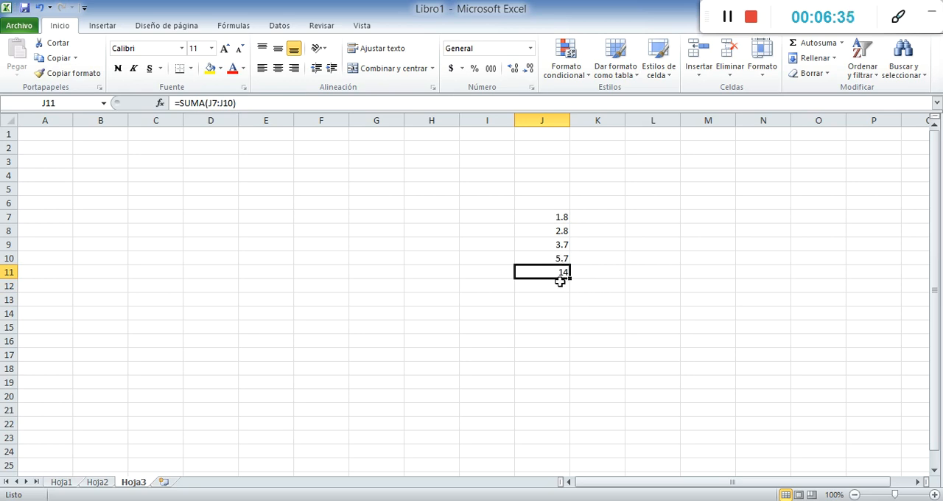
# Delete the sum from cell J11 and enter 1,4 with a decimal comma in cell J13
pyautogui.press('Delete')
pyautogui.press('Down')
pyautogui.press('Down')
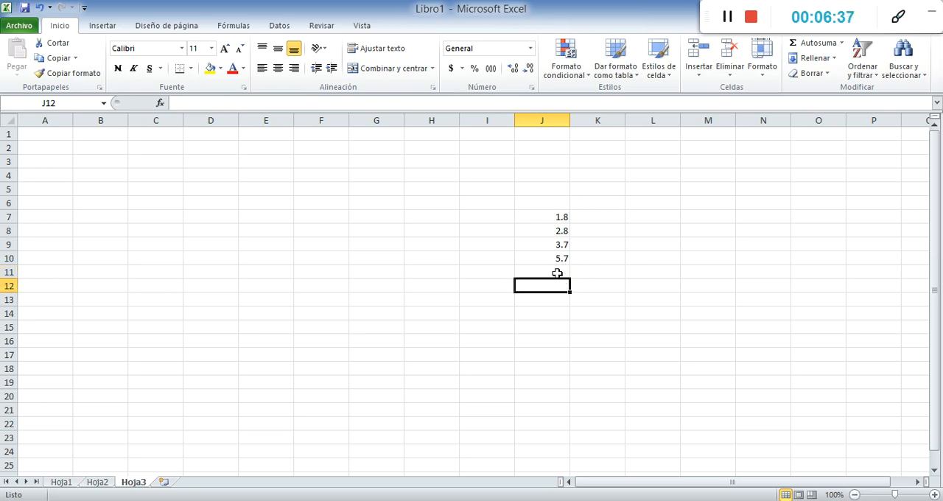
pyautogui.write('1')
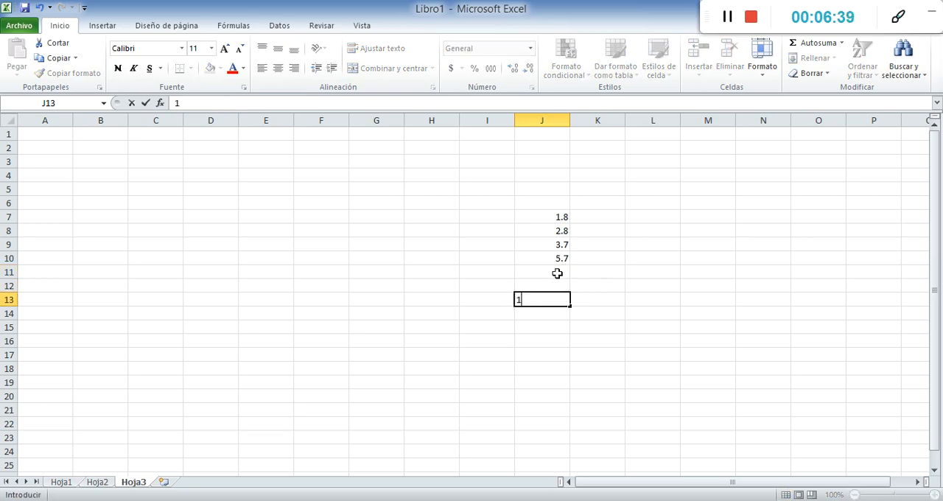
pyautogui.write(',4')
pyautogui.press('Return')
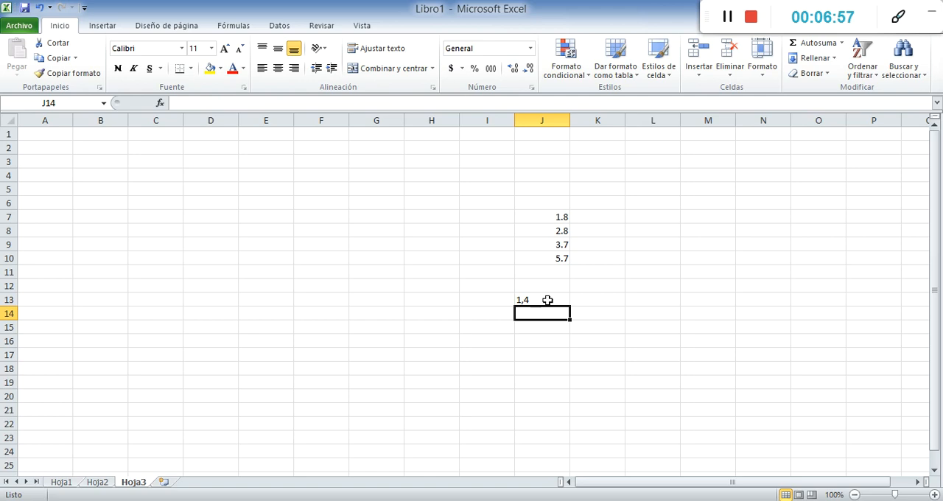
# Clear the comma value from cell J13 and the numbers from the range J7:J10
pyautogui.click(551, 298)
pyautogui.press('Delete')
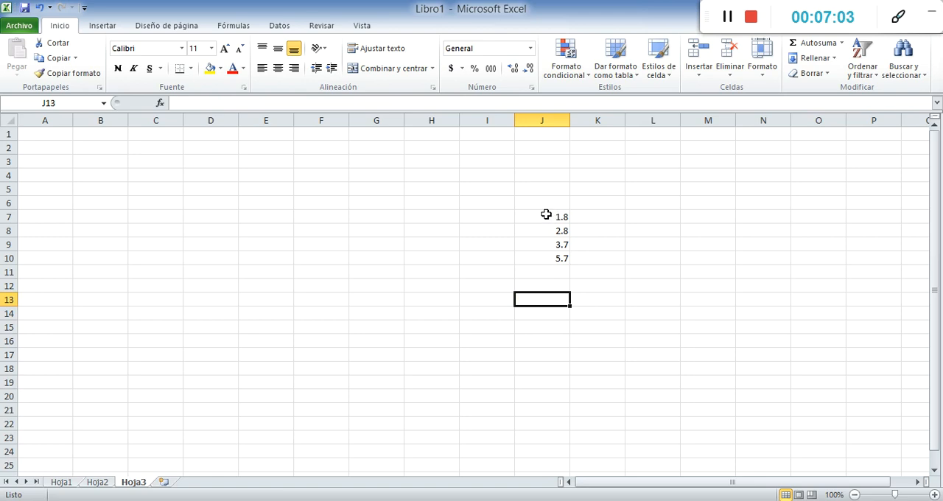
pyautogui.moveTo(546, 214); pyautogui.dragTo(546, 260)
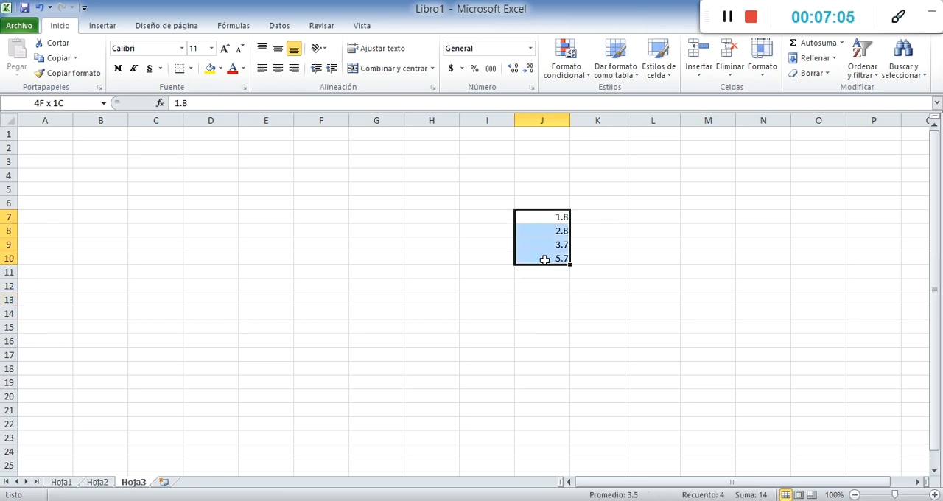
pyautogui.press('Delete')
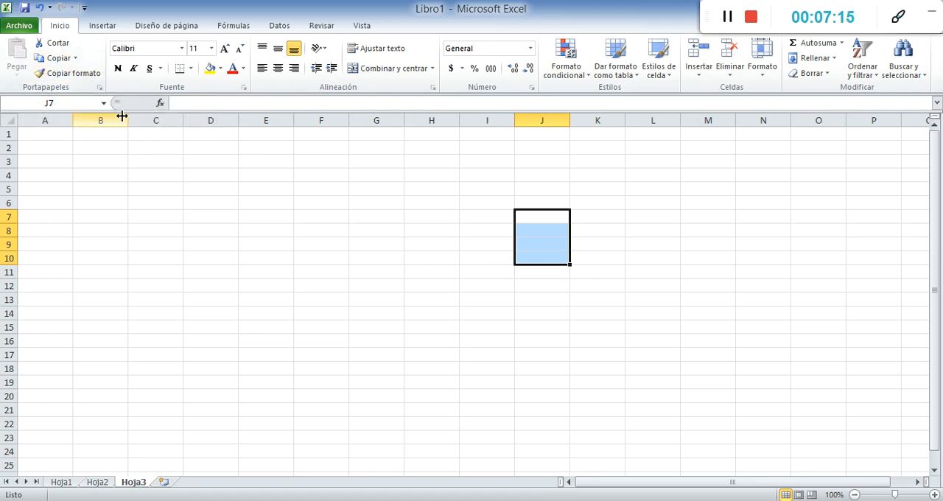
pyautogui.click(291, 207)
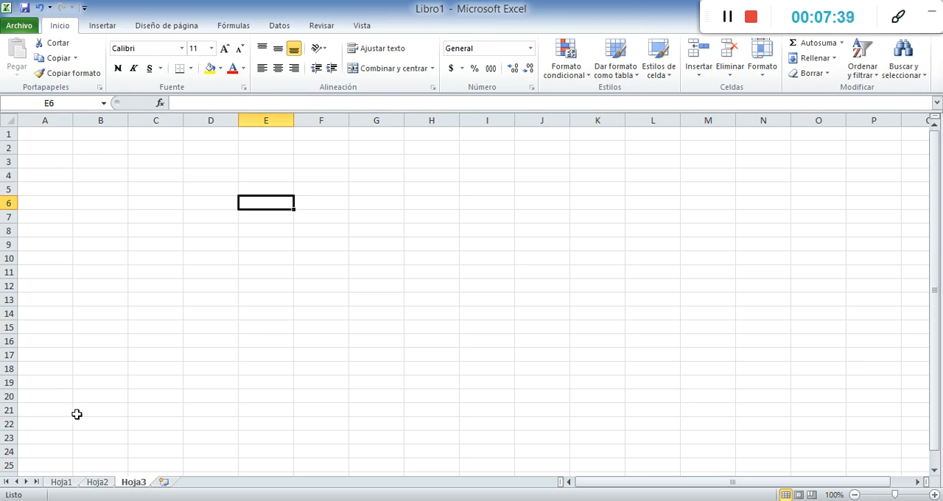
# Clear the whole imc and e_nutr columns, F and G, on sheet Hoja1
pyautogui.click(61, 482)
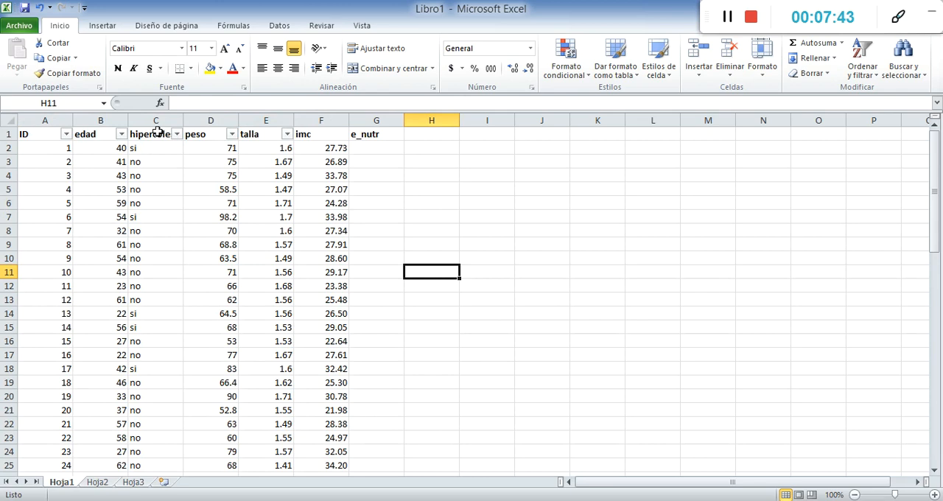
pyautogui.click(323, 120)
pyautogui.press('Delete')
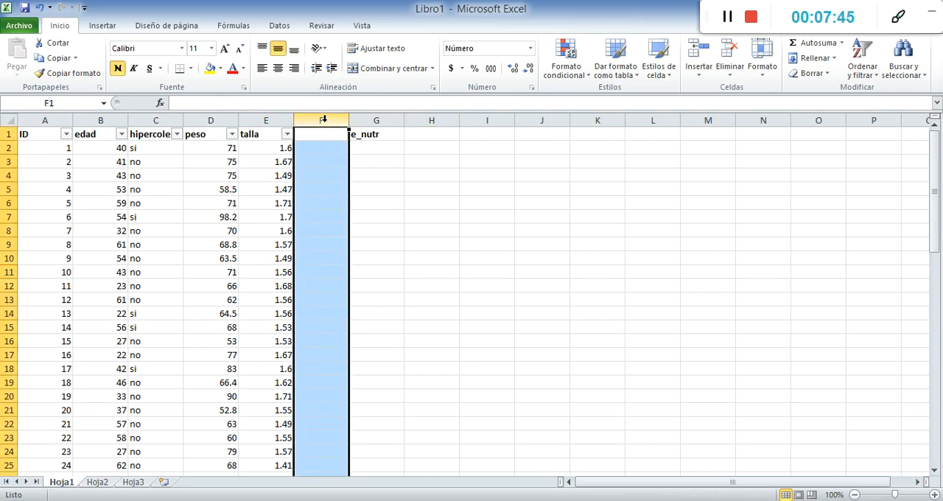
pyautogui.click(391, 117)
pyautogui.press('Delete')
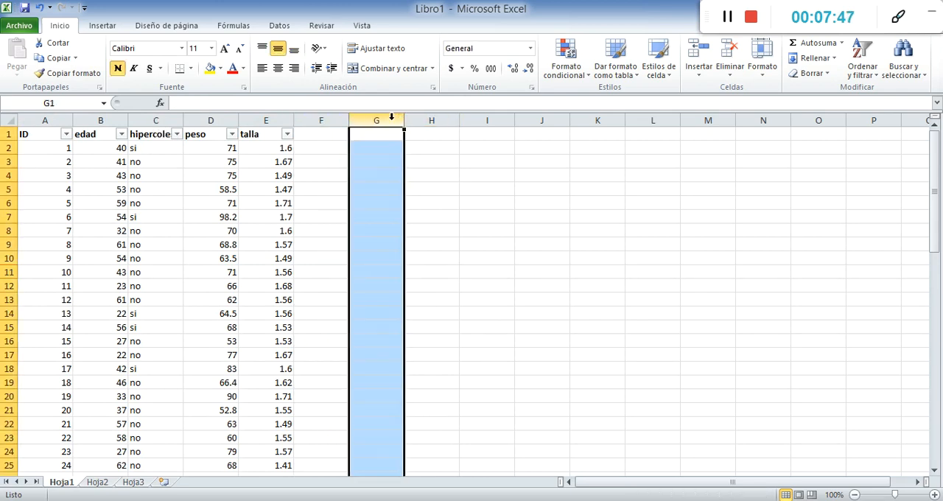
# Examine the last record in A31:E31 and the edad, hipercolest and peso column headers on Hoja1
pyautogui.scroll(-6, 172, 266)
pyautogui.click(47, 299)
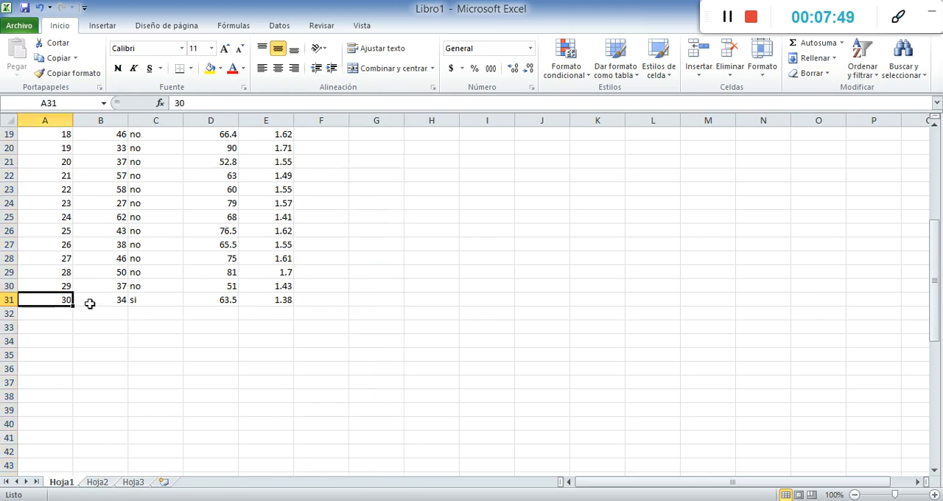
pyautogui.moveTo(280, 301); pyautogui.dragTo(47, 300)
pyautogui.scroll(6, 48, 300)
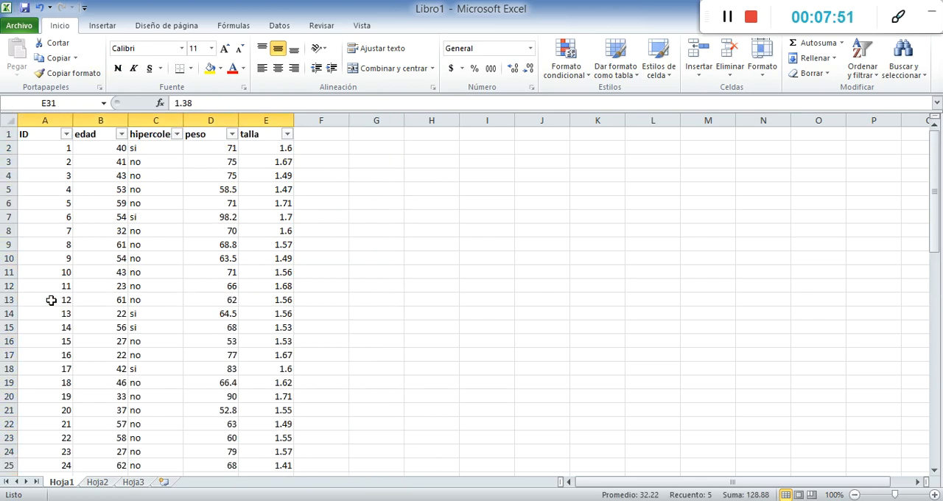
pyautogui.click(87, 131)
pyautogui.click(150, 133)
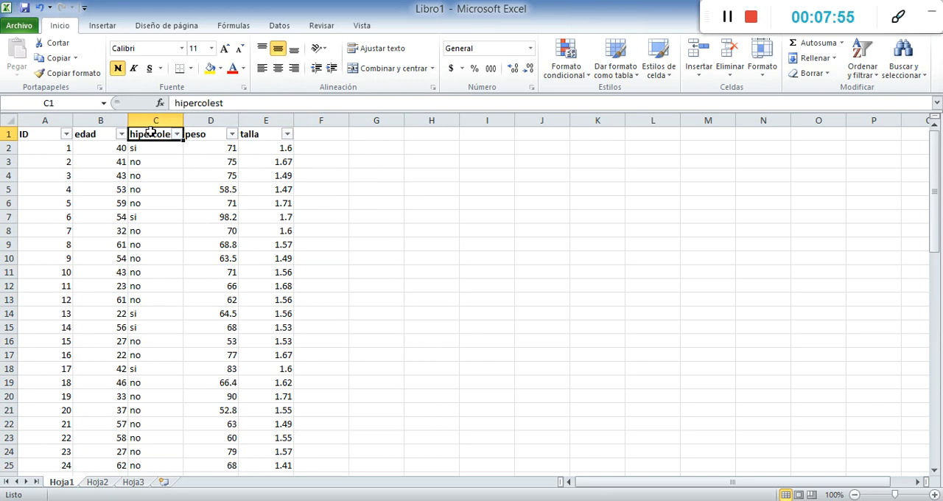
pyautogui.click(207, 135)
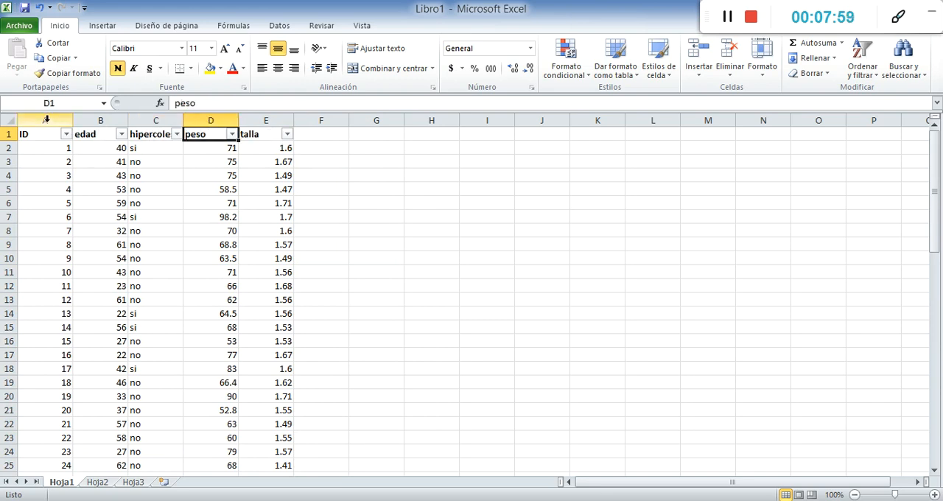
# Examine the variable columns edad to talla (B to E) and the ID column's record numbers in column A
pyautogui.moveTo(80, 122); pyautogui.dragTo(265, 121)
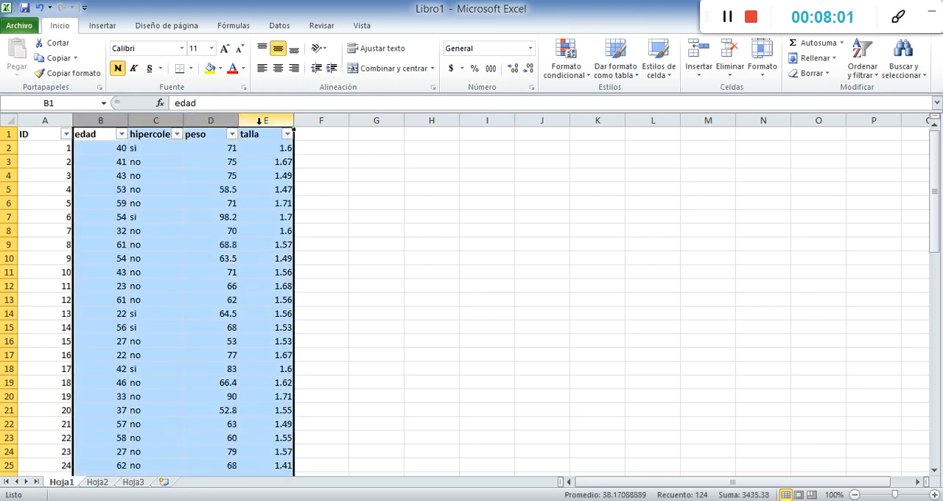
pyautogui.click(45, 120)
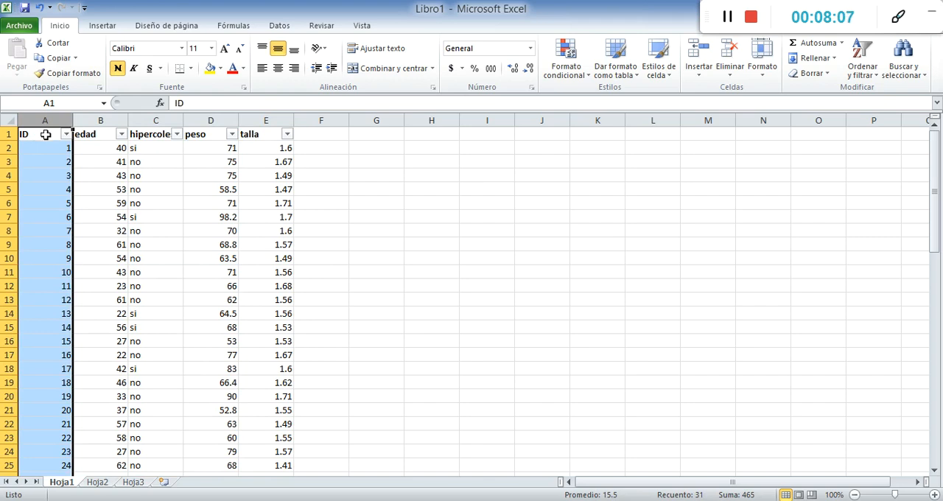
pyautogui.click(46, 148)
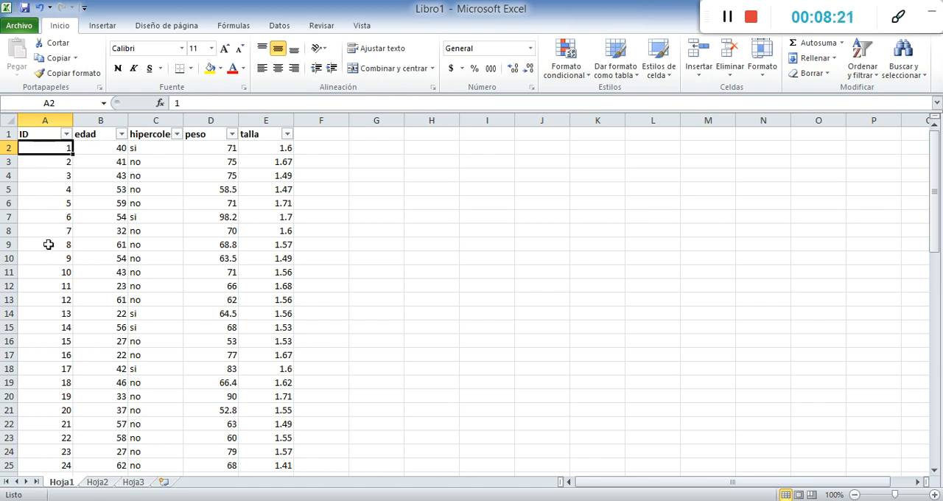
pyautogui.scroll(-5, 42, 327)
pyautogui.scroll(5, 39, 326)
pyautogui.click(32, 118)
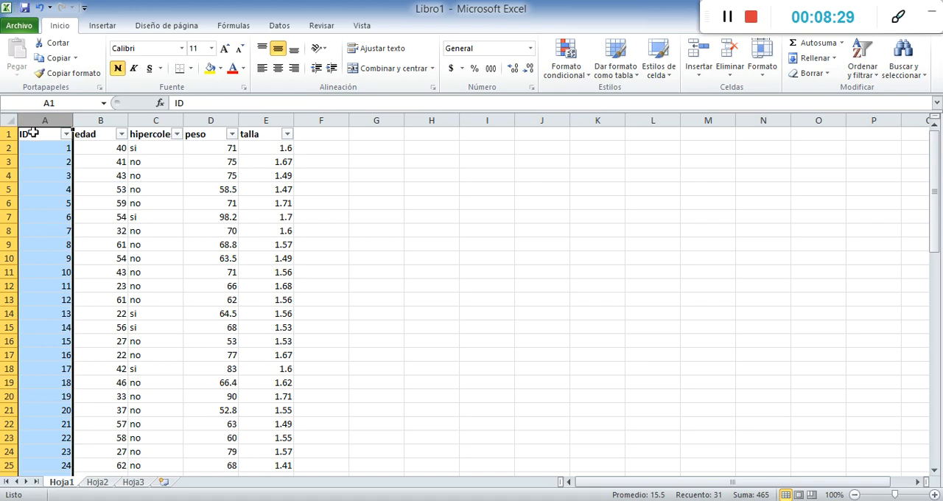
pyautogui.click(354, 170)
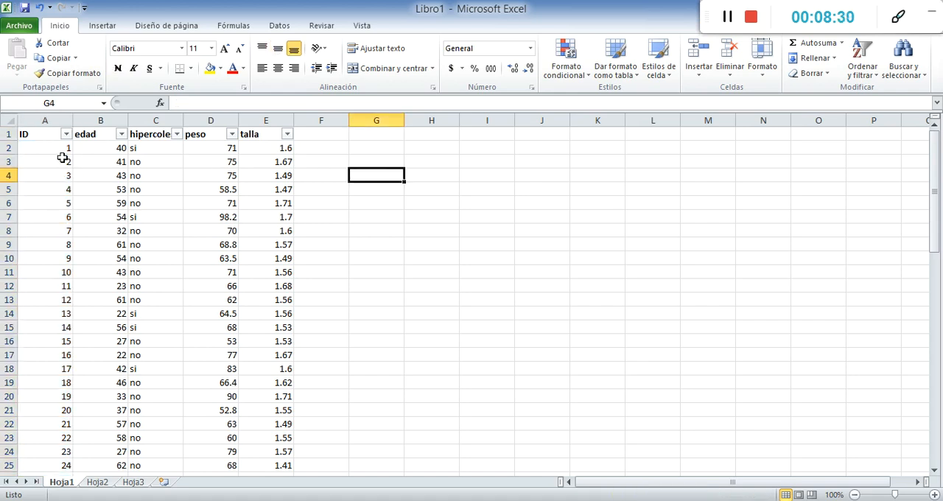
# Examine the first record in row 2, the header row and the edad, hipercolest, peso and talla headings
pyautogui.click(8, 148)
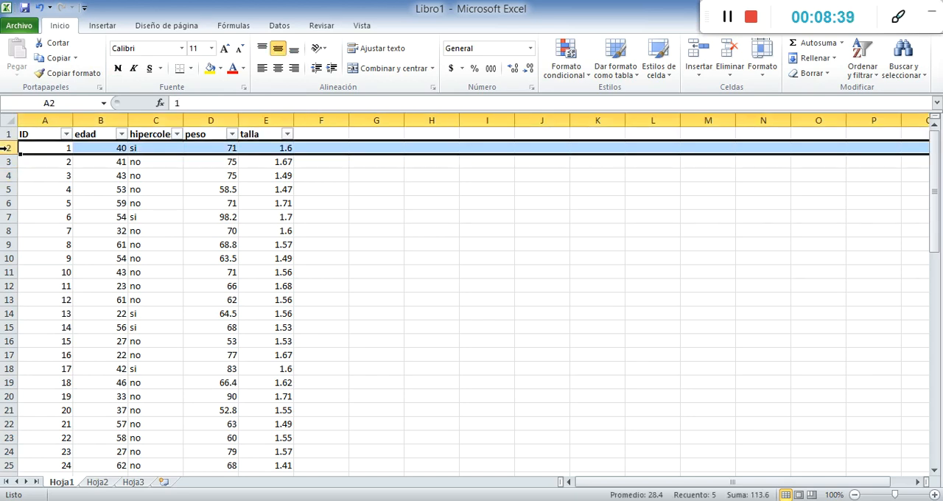
pyautogui.click(37, 120)
pyautogui.click(33, 147)
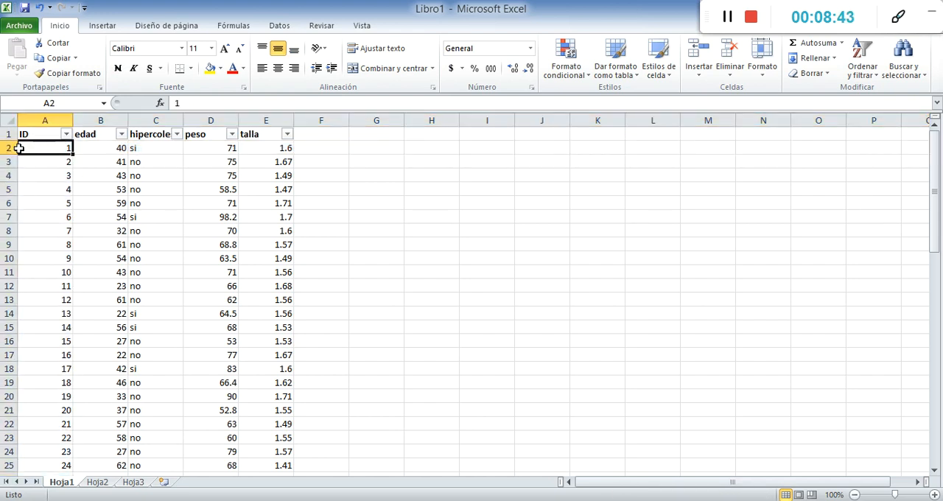
pyautogui.click(6, 134)
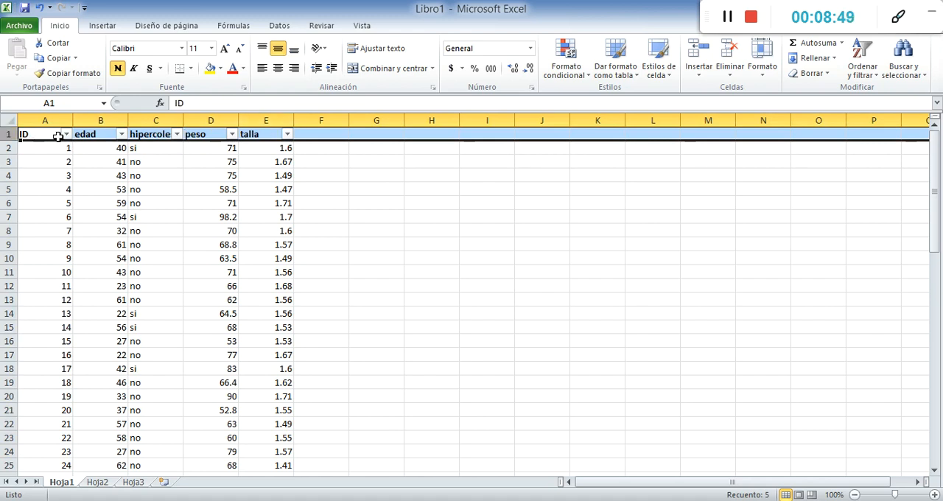
pyautogui.click(333, 203)
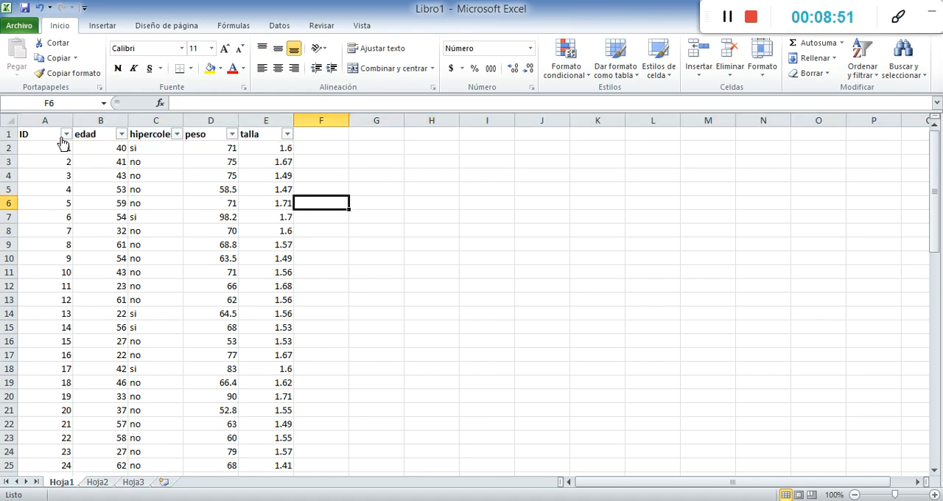
pyautogui.click(105, 131)
pyautogui.click(161, 131)
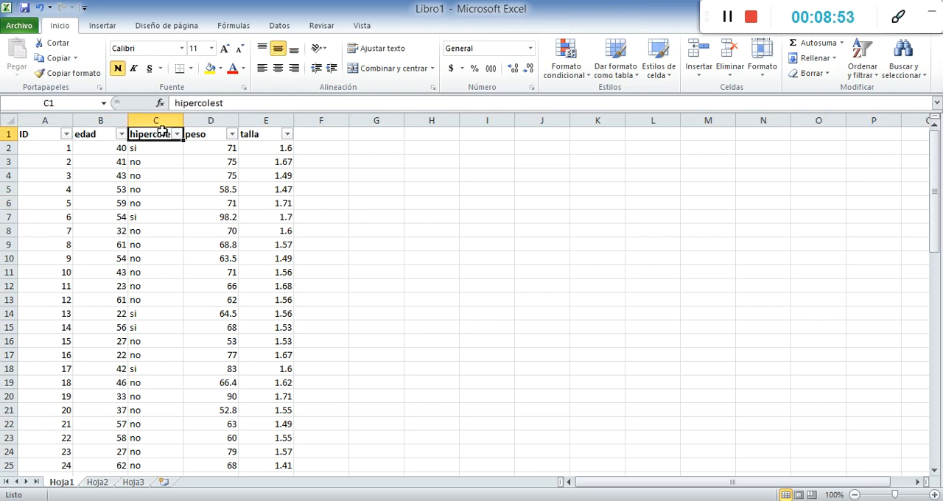
pyautogui.click(203, 132)
pyautogui.click(248, 133)
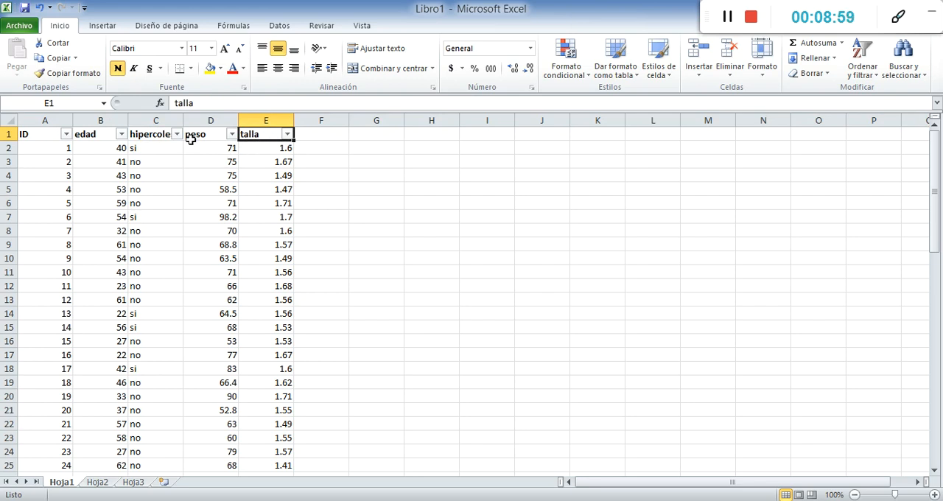
# Enter 1talla as an example heading in the empty cell F1 and erase it
pyautogui.click(311, 133)
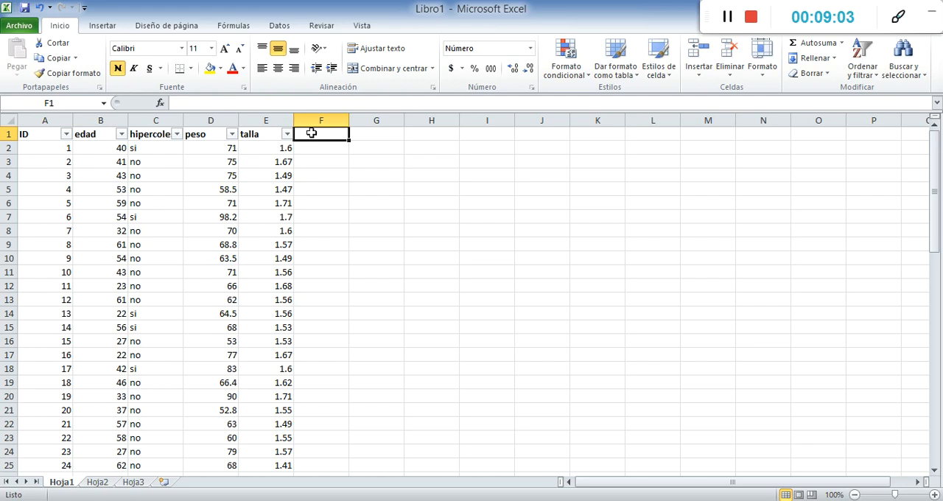
pyautogui.write('1talla')
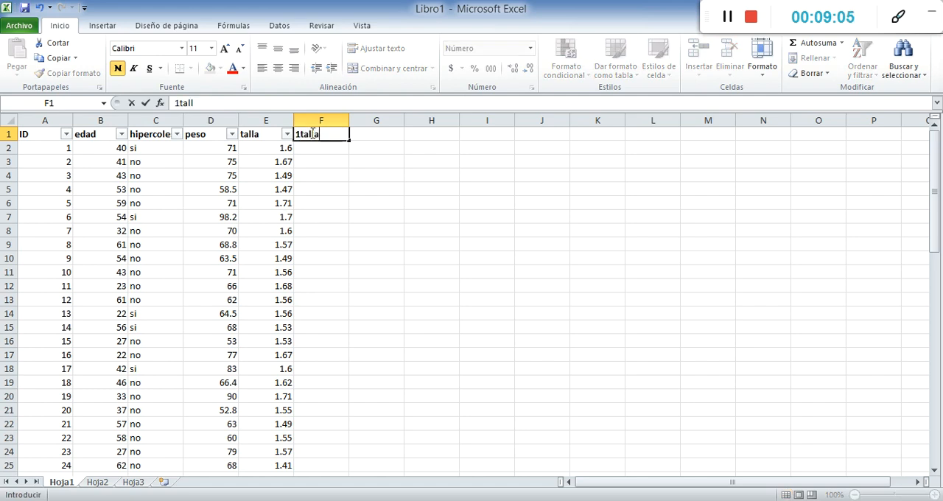
pyautogui.press('BackSpace')
pyautogui.press('BackSpace')
pyautogui.press('BackSpace')
pyautogui.press('BackSpace')
pyautogui.press('BackSpace')
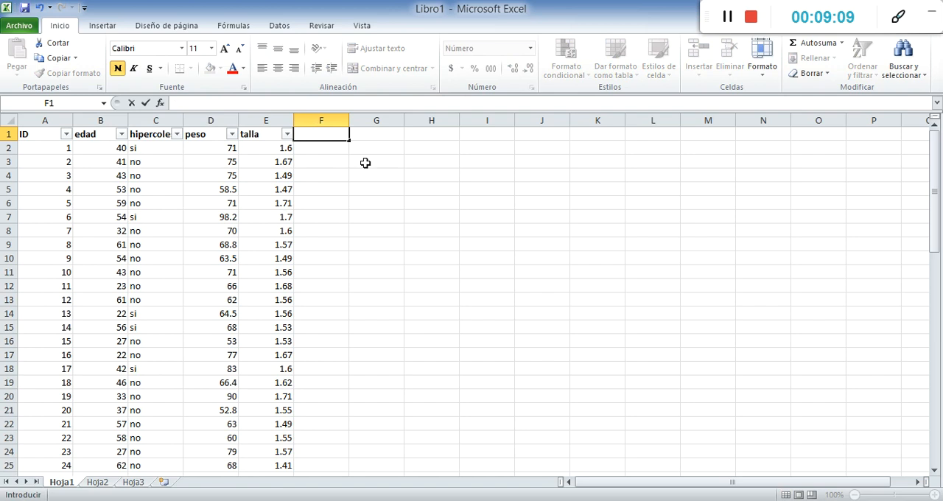
# Enter talla as a repeated example heading in cell F1 and delete it
pyautogui.write('talla')
pyautogui.press('Return')
pyautogui.press('Up')
pyautogui.press('Delete')
# Try the abbreviated example heading circ_cint in cell F1 and clear the cell again
pyautogui.write('cc')
pyautogui.press('BackSpace')
pyautogui.press('Return')
pyautogui.press('Up')
pyautogui.write('circ_cint')
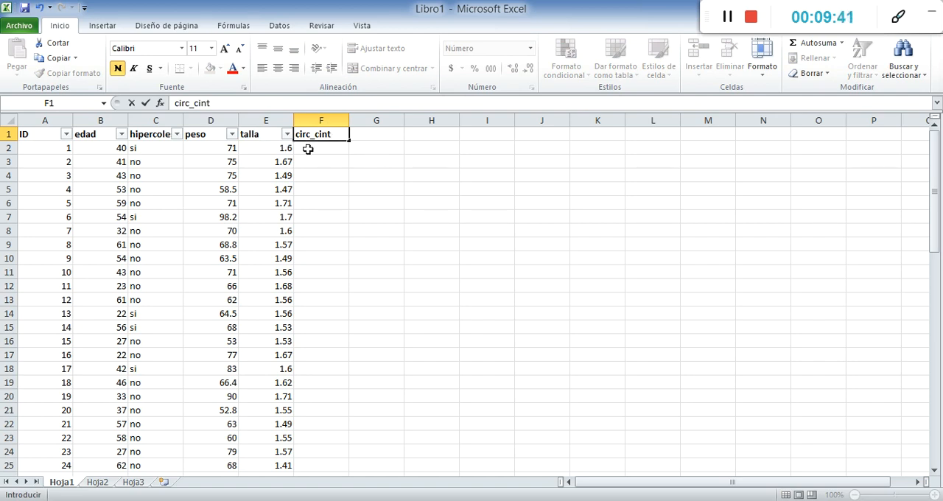
pyautogui.press('BackSpace')
pyautogui.press('BackSpace')
pyautogui.press('BackSpace')
pyautogui.press('BackSpace')
pyautogui.press('BackSpace')
pyautogui.press('Return')
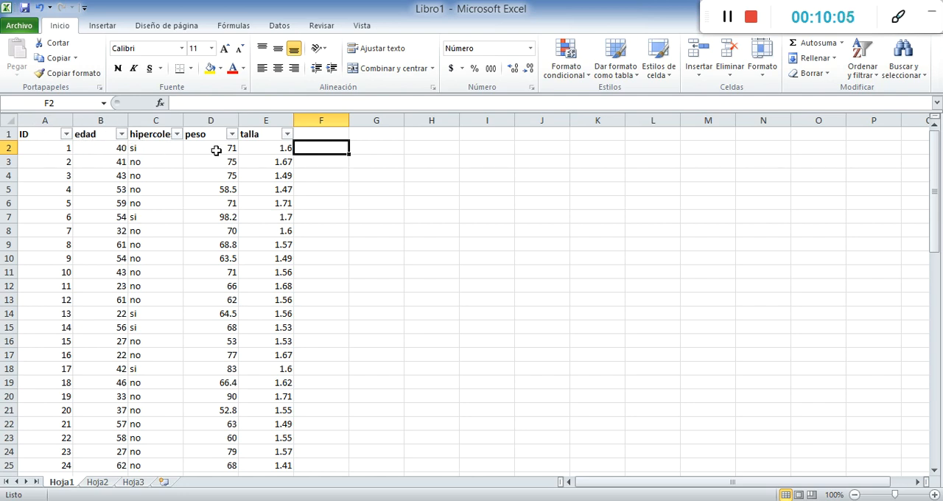
# Enter the heading imc in cell F1, next to the peso and talla columns
pyautogui.click(339, 191)
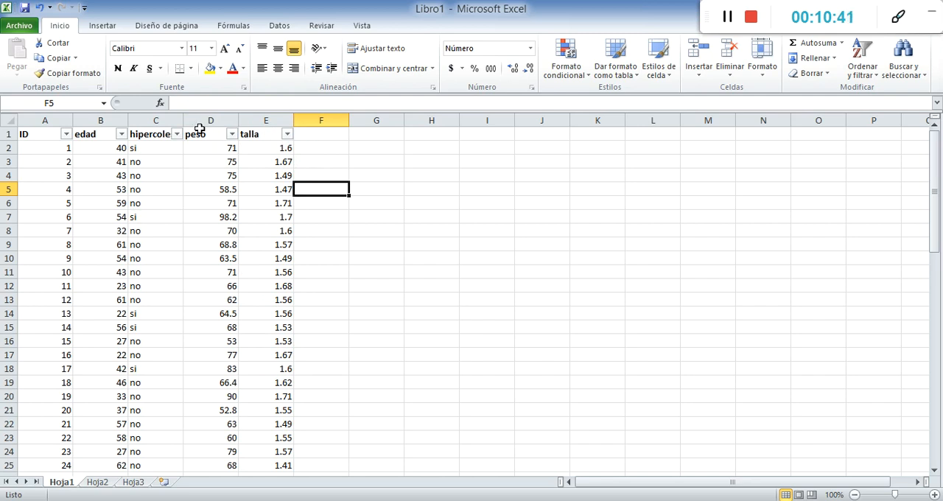
pyautogui.click(221, 134)
pyautogui.click(254, 134)
pyautogui.click(327, 134)
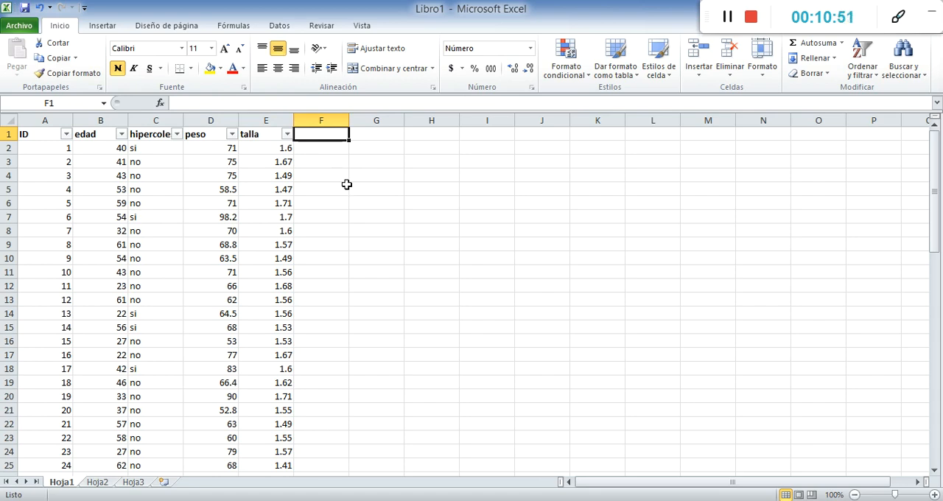
pyautogui.write('imc')
pyautogui.press('Return')
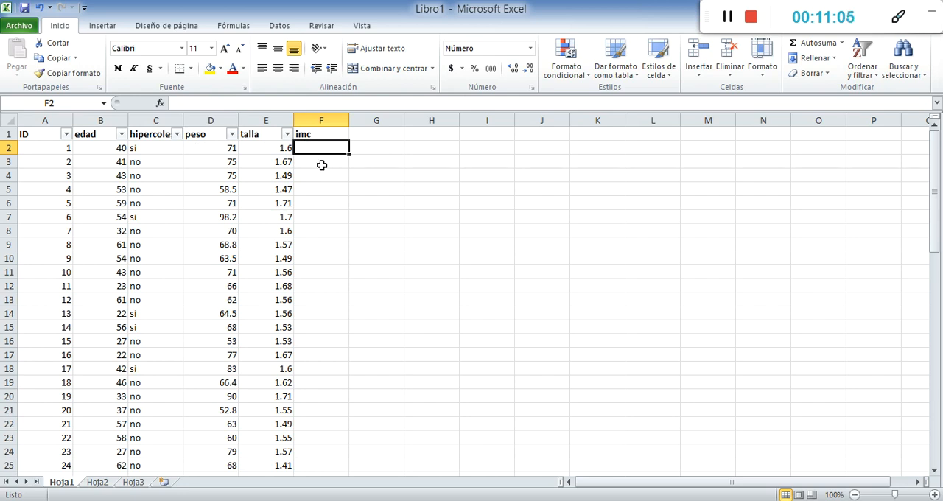
# Calculate the first record's imc in cell F2 with the formula =D2/E2^2
pyautogui.write('=')
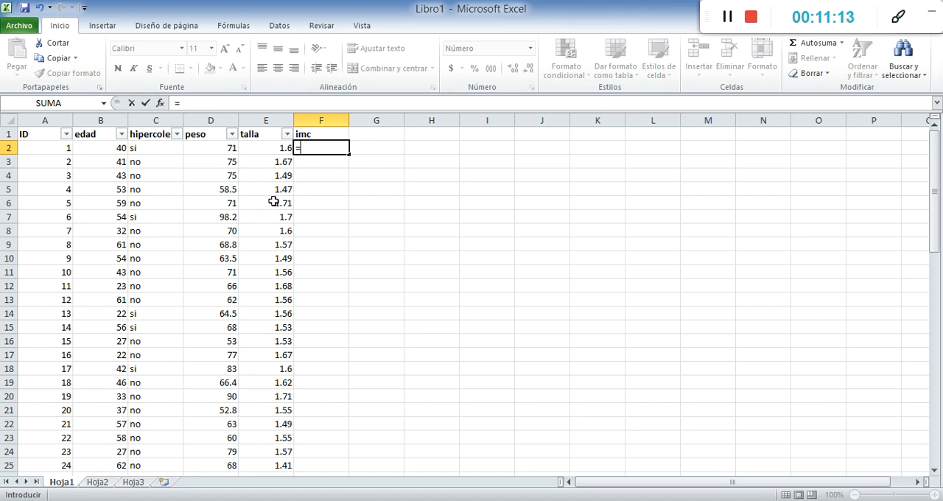
pyautogui.click(214, 147)
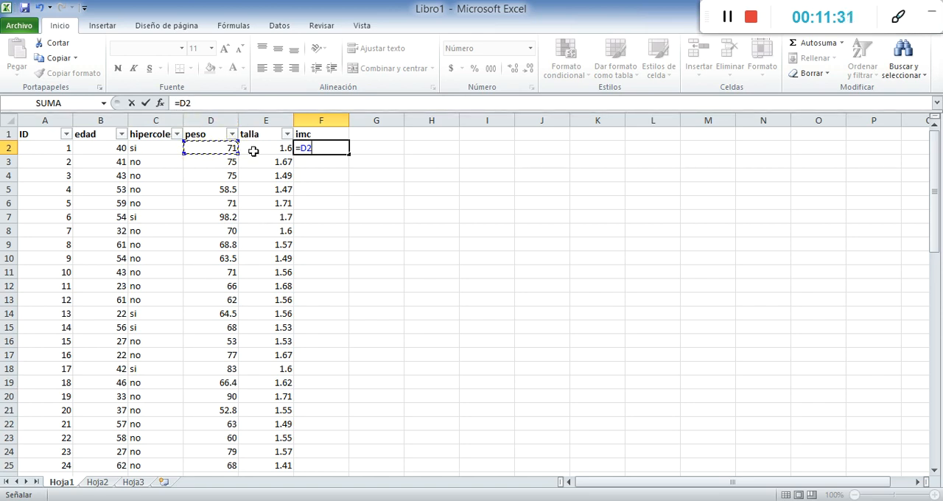
pyautogui.click(236, 104)
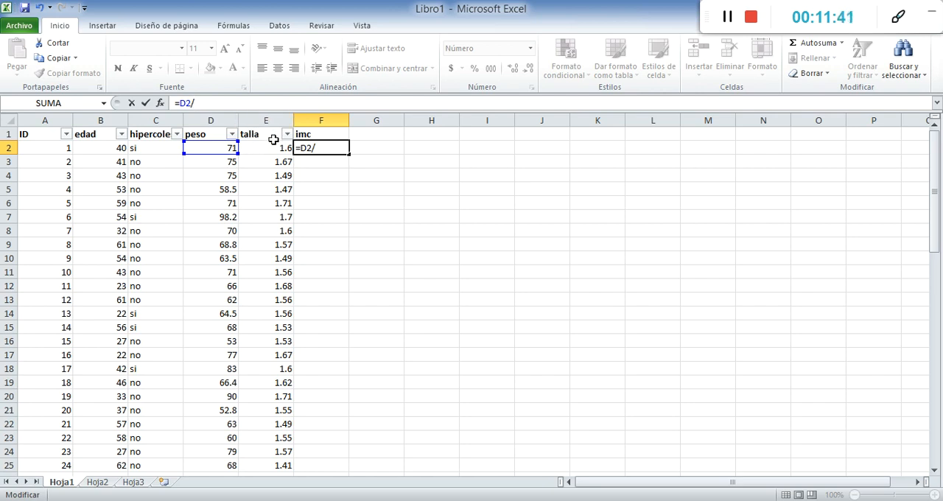
pyautogui.click(270, 147)
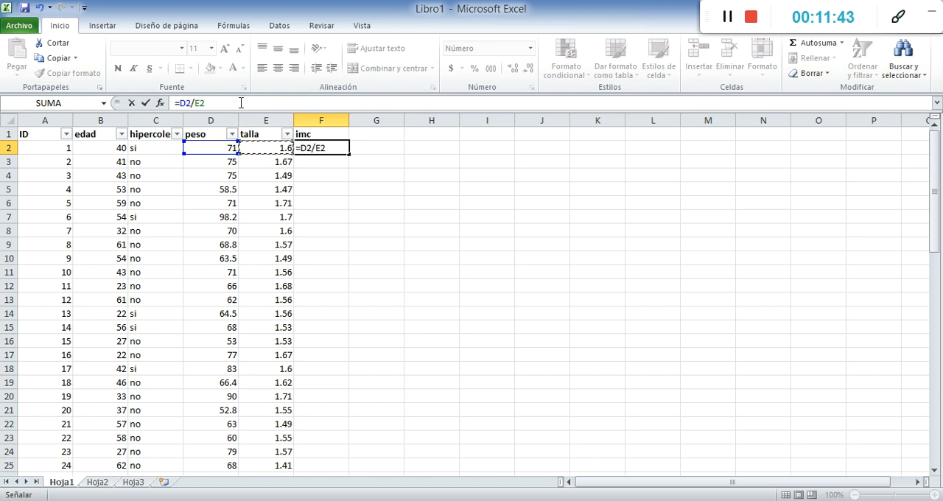
pyautogui.write('^2')
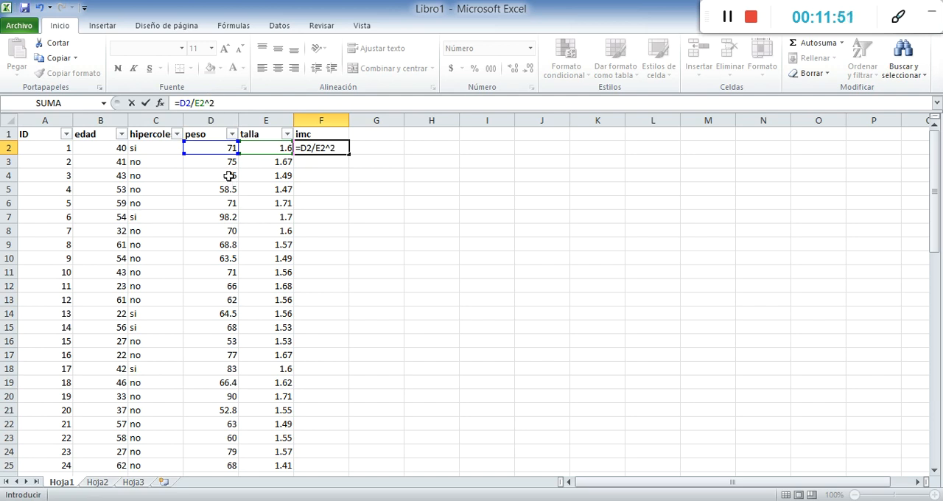
pyautogui.press('Return')
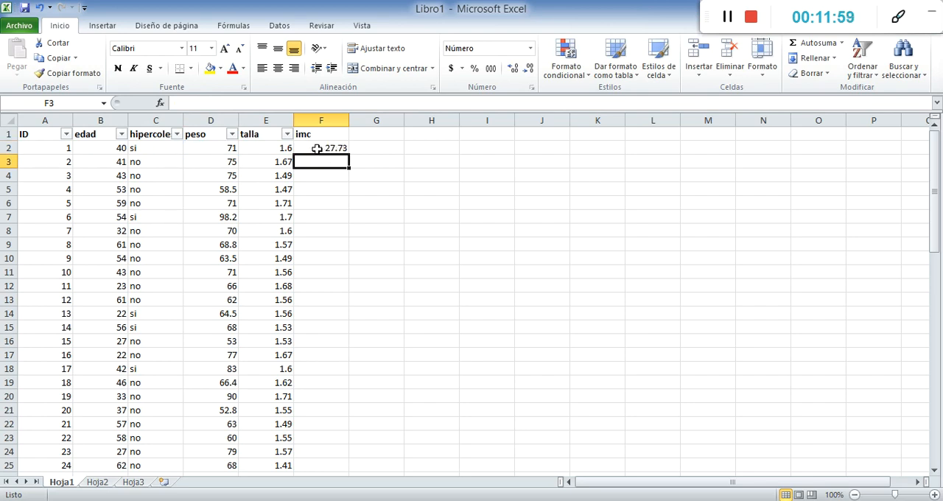
# Try to enclose the squared talla term of the imc formula in F2 in parentheses
pyautogui.click(316, 148)
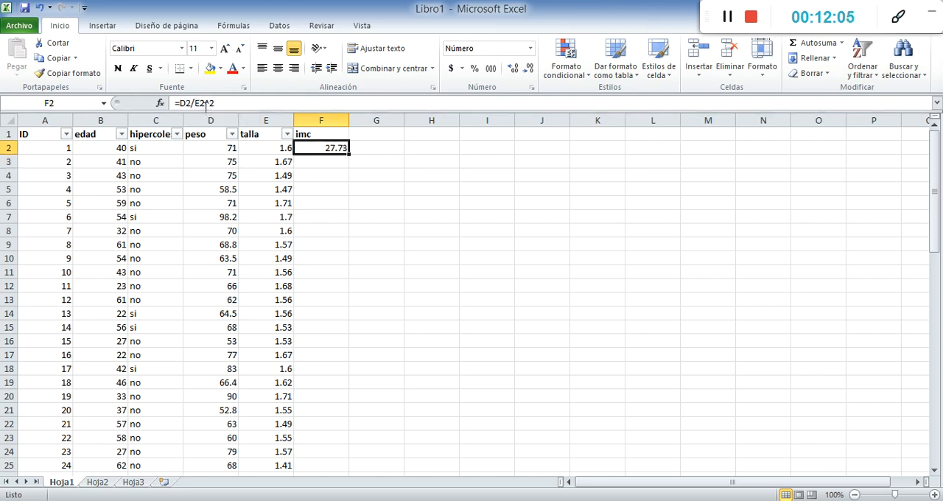
pyautogui.click(202, 104)
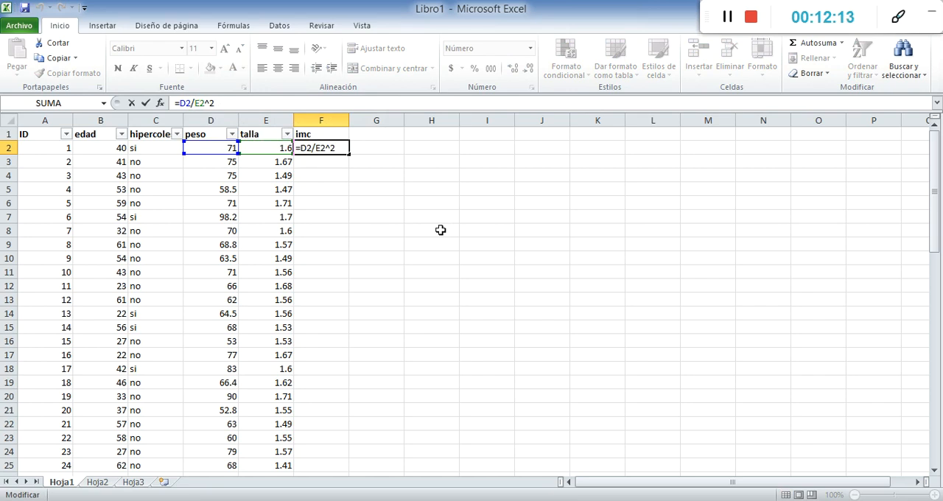
pyautogui.write('(')
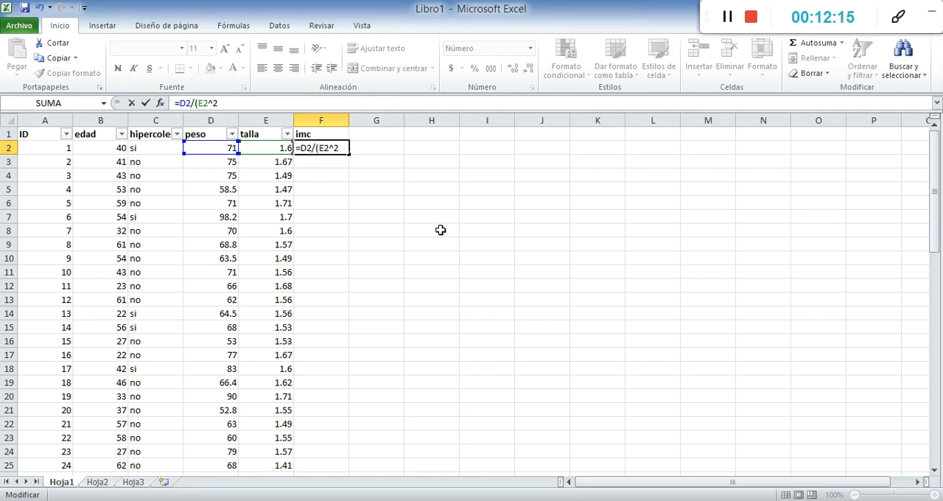
pyautogui.press('BackSpace')
pyautogui.press('BackSpace')
pyautogui.click(253, 146)
pyautogui.write(')')
pyautogui.press('Return')
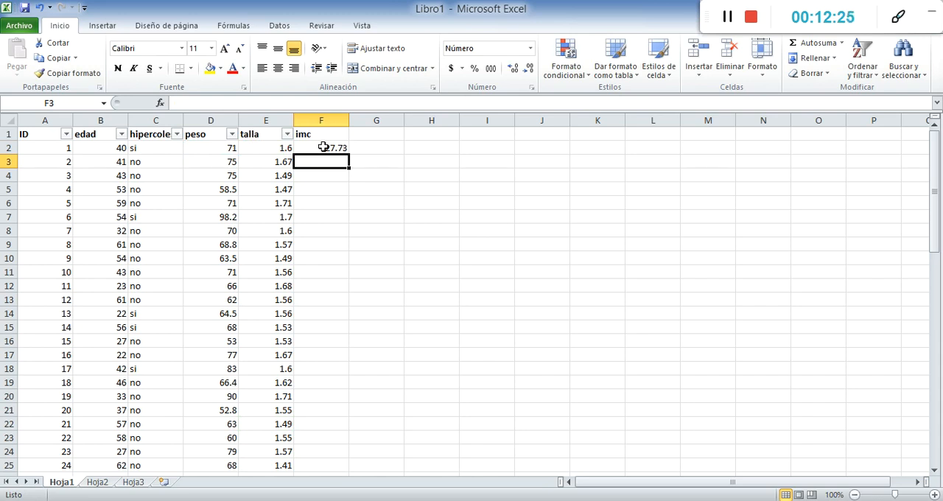
# Undo the parentheses edit of the imc formula in cell F2
pyautogui.click(273, 149)
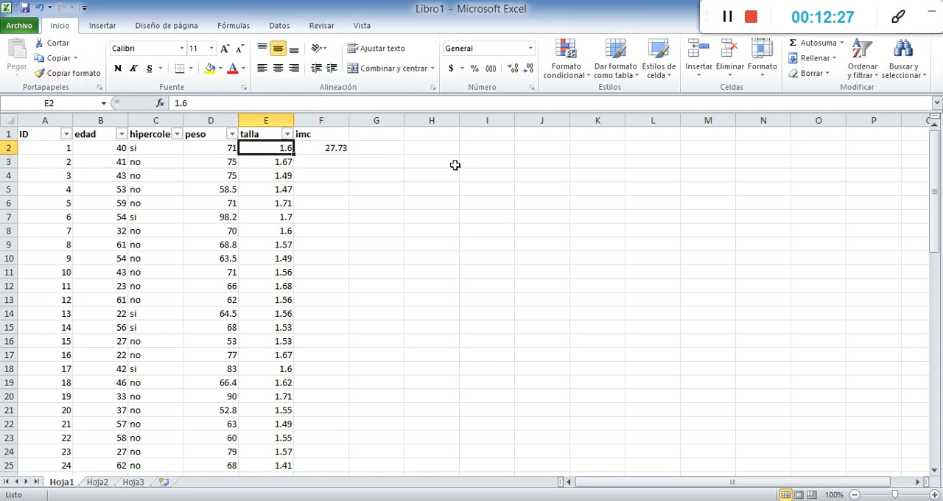
pyautogui.click(325, 149)
pyautogui.click(41, 8)
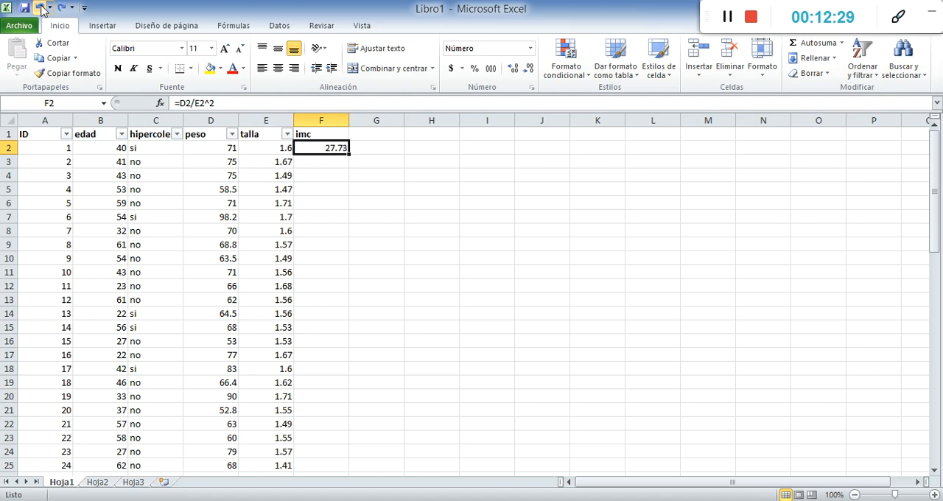
pyautogui.press('Return')
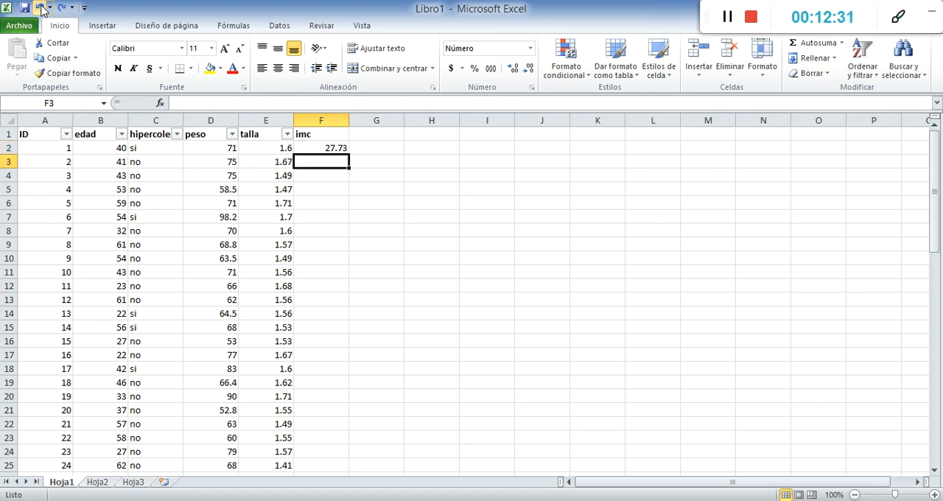
# Fill the imc formula from F2 down to the last record, covering F2:F31
pyautogui.click(309, 149)
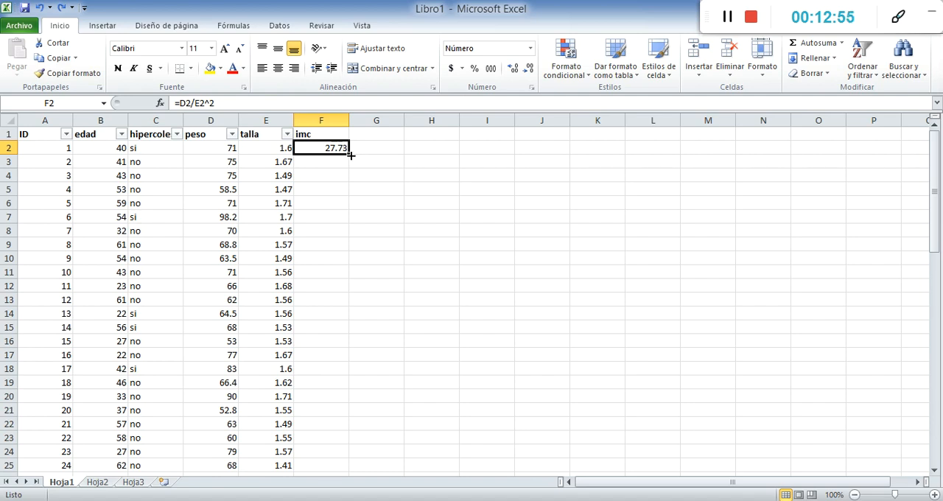
pyautogui.moveTo(352, 156); pyautogui.dragTo(334, 448)
pyautogui.scroll(3, 327, 240)
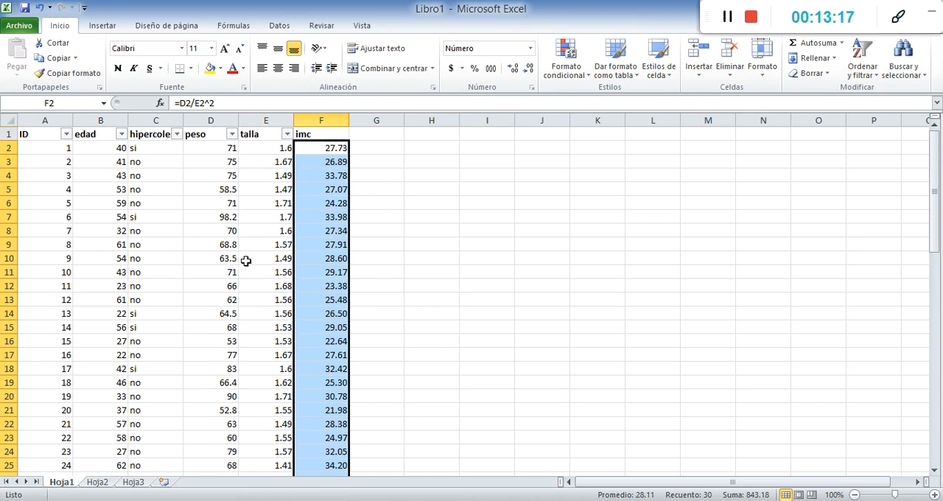
pyautogui.click(209, 311)
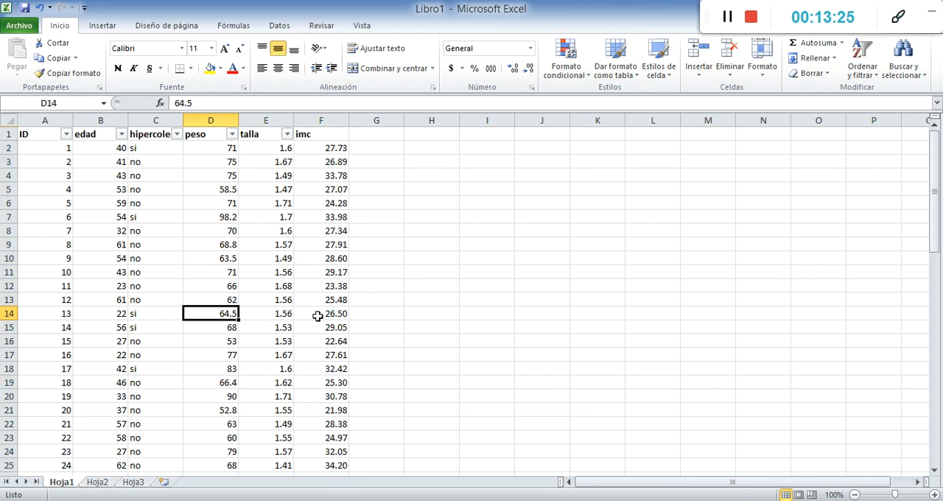
# Review the calculated imc values down to the last record and check the formula in F2
pyautogui.scroll(-5, 334, 203)
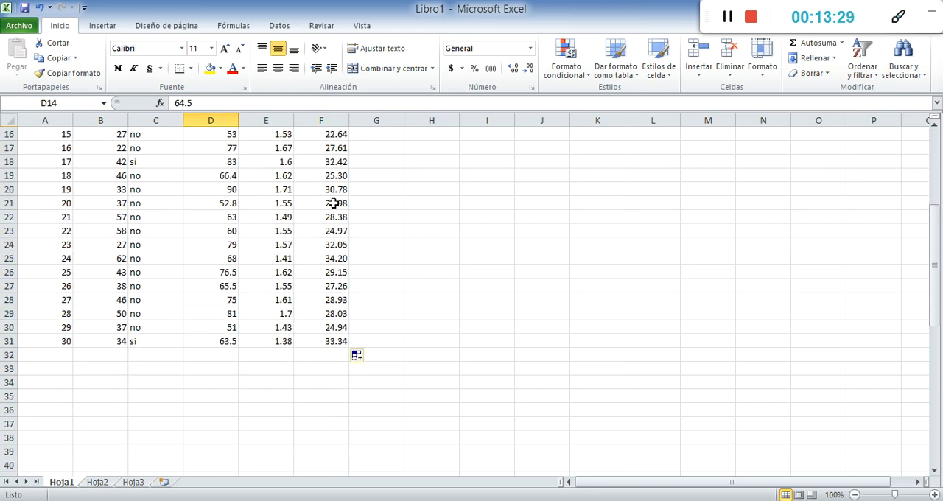
pyautogui.scroll(4, 334, 203)
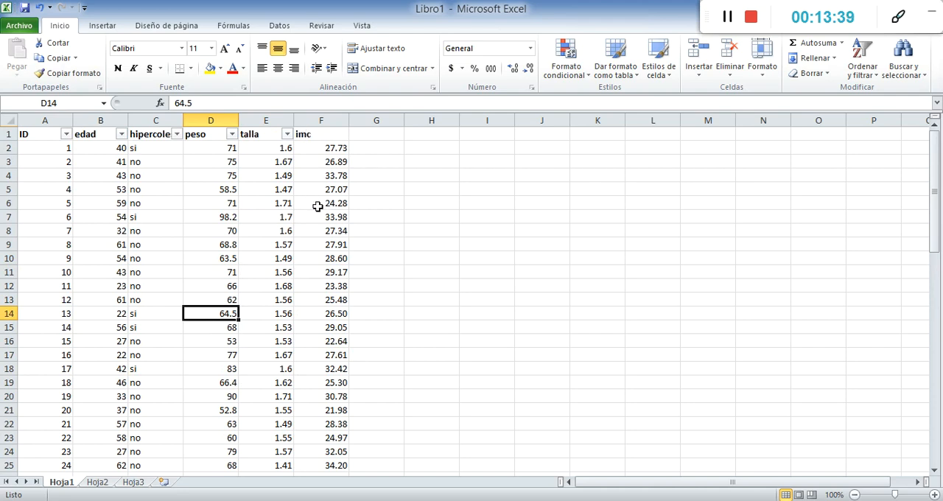
pyautogui.scroll(-3, 324, 248)
pyautogui.scroll(3, 325, 248)
pyautogui.click(333, 148)
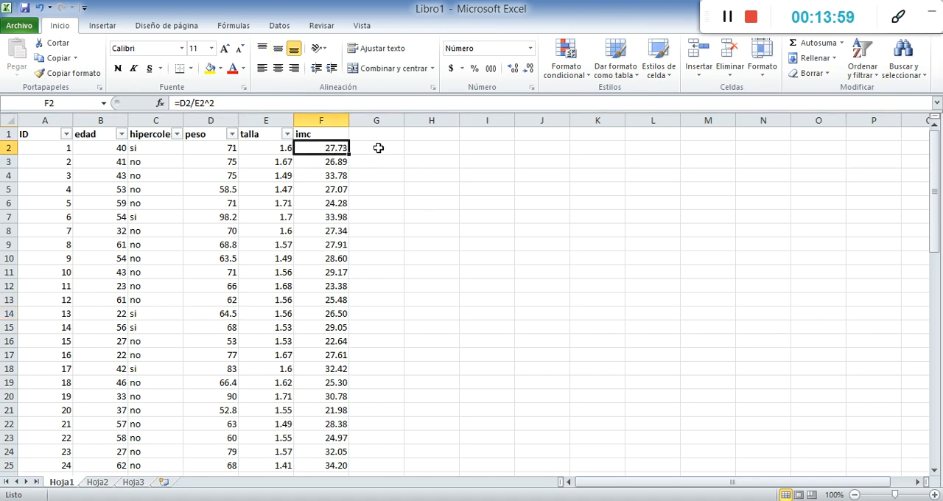
pyautogui.click(318, 120)
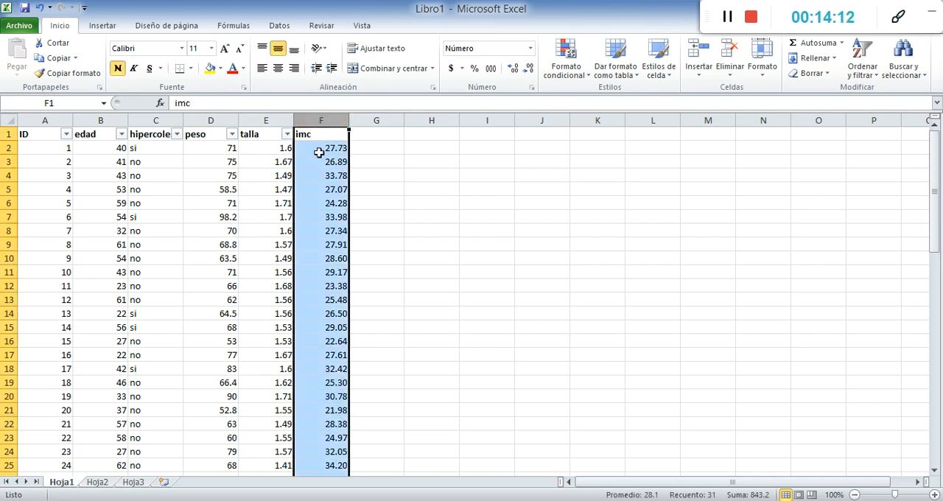
# Add a new column header est_nutr in cell G1, beside imc
pyautogui.click(370, 134)
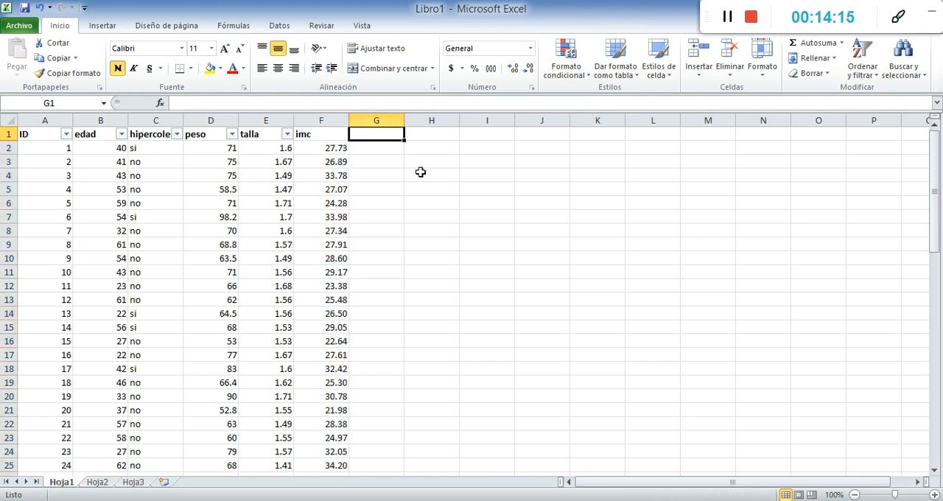
pyautogui.write('est_nutr')
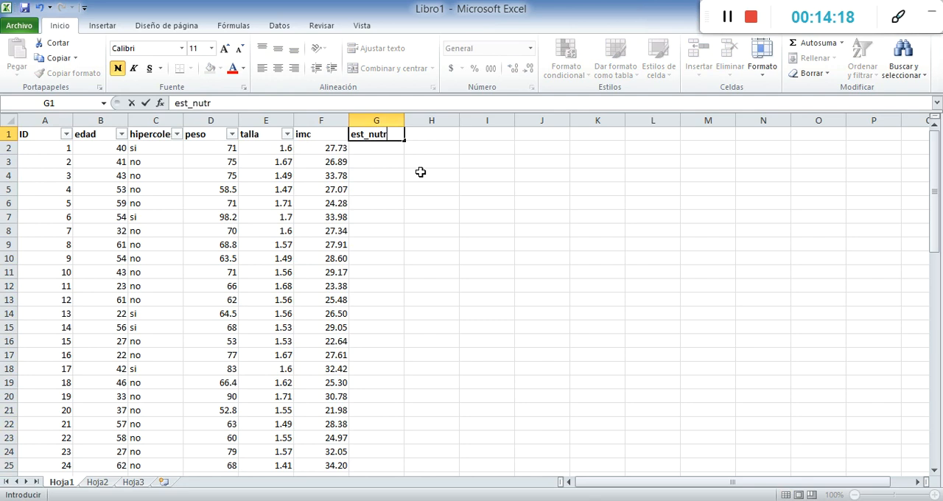
pyautogui.press('Return')
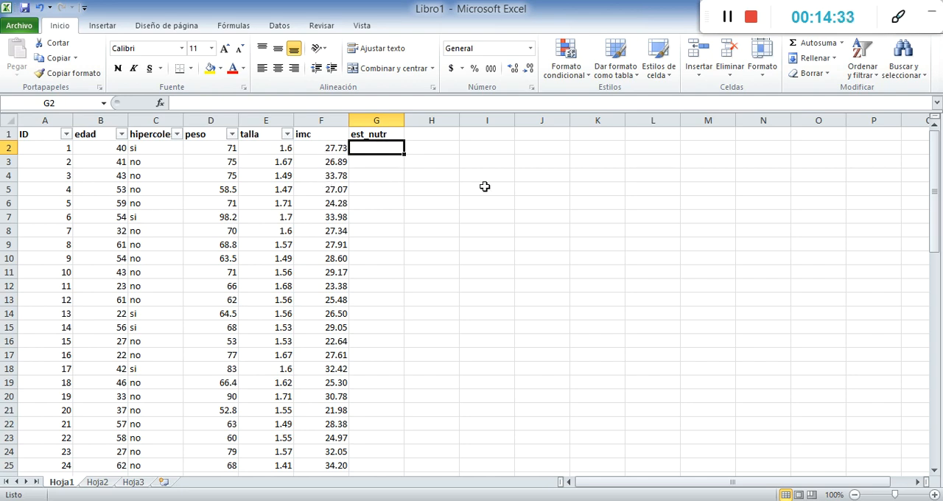
# Start a reference table with the headers ESTADO NUTRICIONAL in J4 and IMC in K4
pyautogui.click(539, 169)
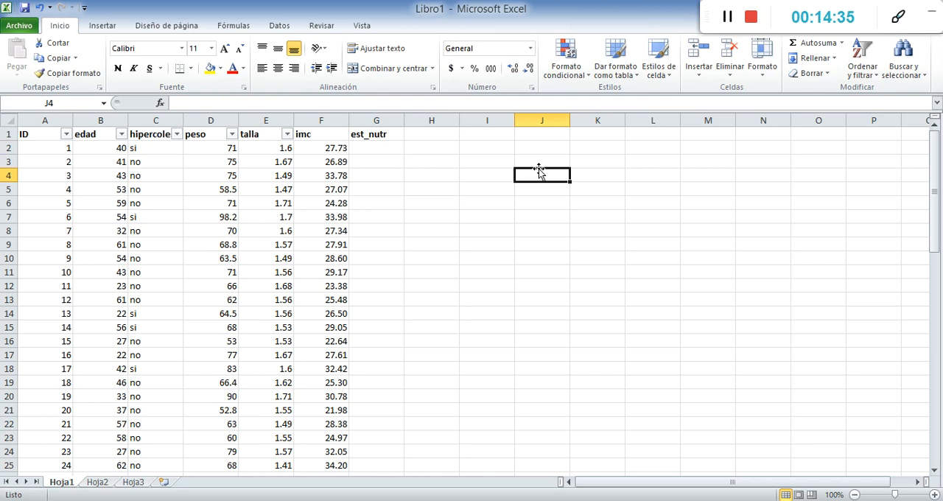
pyautogui.write('ESTADO NUTRICIONAL')
pyautogui.press('Tab')
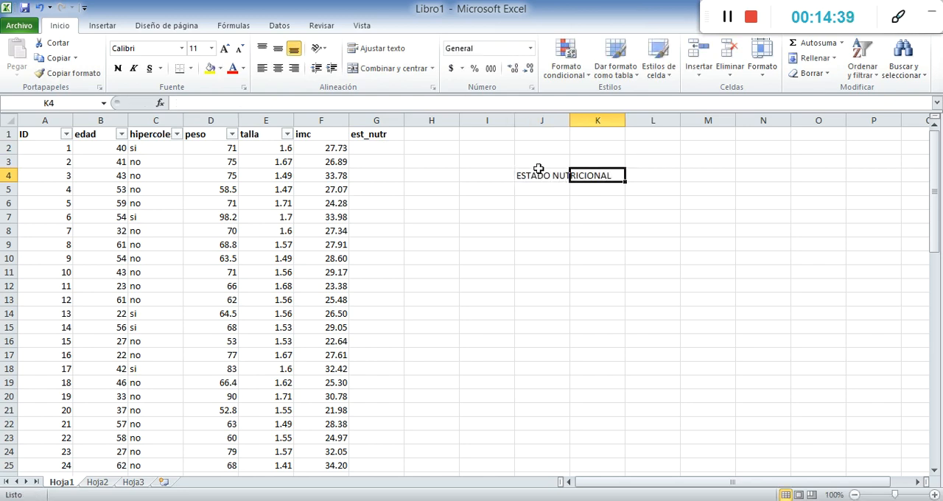
pyautogui.write('IMC')
pyautogui.press('Return')
# Enter the first two nutritional categories, Enflaquecido in J5 and normal in J6
pyautogui.press('Left')
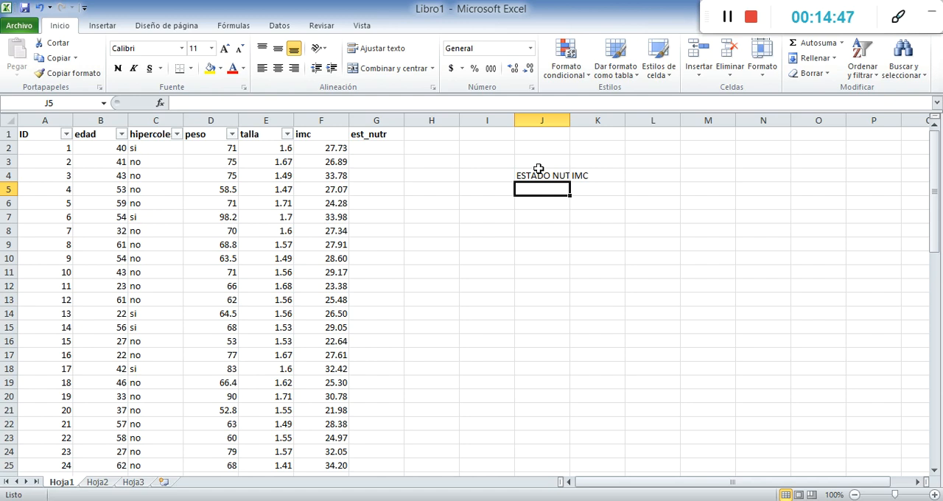
pyautogui.write('Baj')
pyautogui.press('BackSpace')
pyautogui.press('BackSpace')
pyautogui.press('BackSpace')
pyautogui.press('BackSpace')
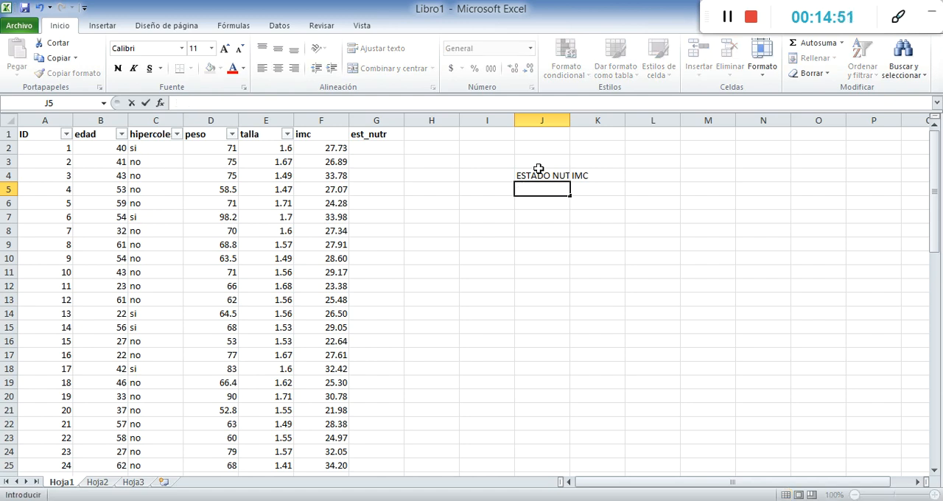
pyautogui.write('Enflaquecido')
pyautogui.press('Return')
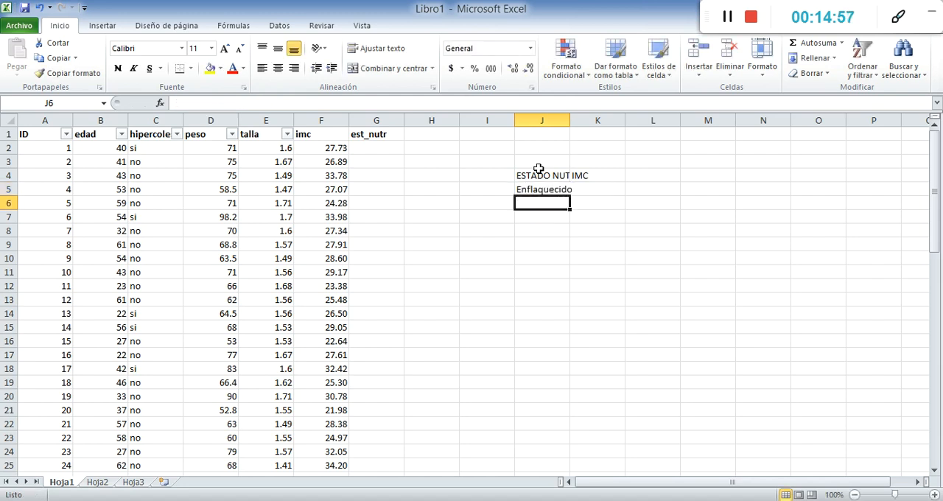
pyautogui.write('normal')
pyautogui.press('Return')
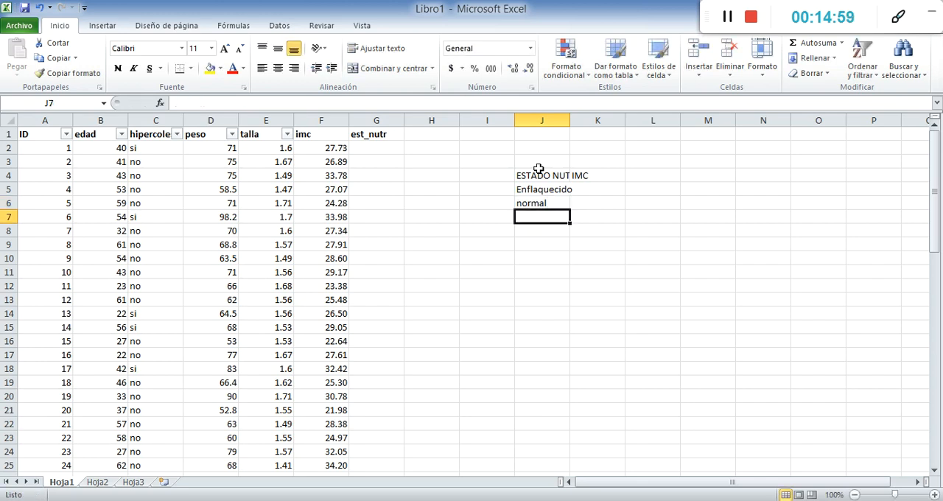
# Enter the remaining nutritional categories, sobrepeso in J7 and obesidad in J8
pyautogui.write('sobrepes')
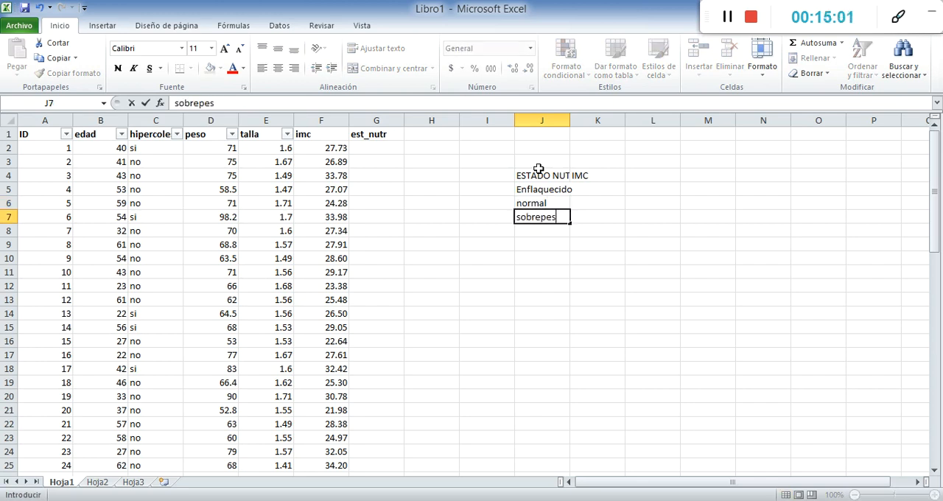
pyautogui.write('o')
pyautogui.press('Return')
pyautogui.write('obesidad')
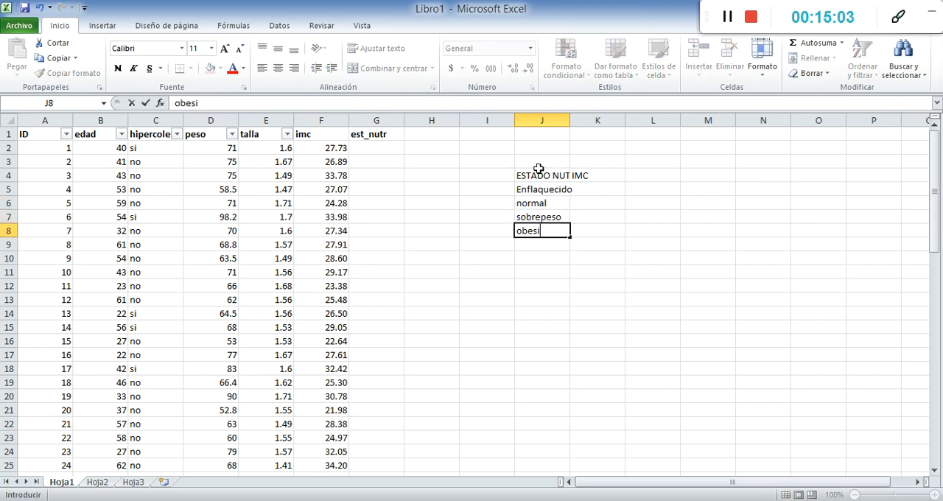
pyautogui.press('Return')
# Enter the IMC ranges <18.5 for Enflaquecido in K5 and 18.5-24.9 for normal in K6
pyautogui.press('Right')
pyautogui.press('Up')
pyautogui.press('Up')
pyautogui.press('Up')
pyautogui.press('Up')
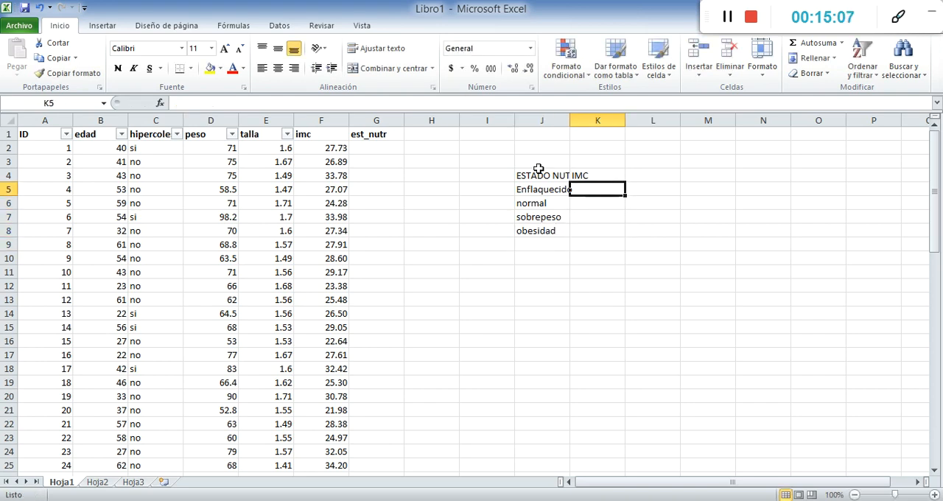
pyautogui.write('<18,')
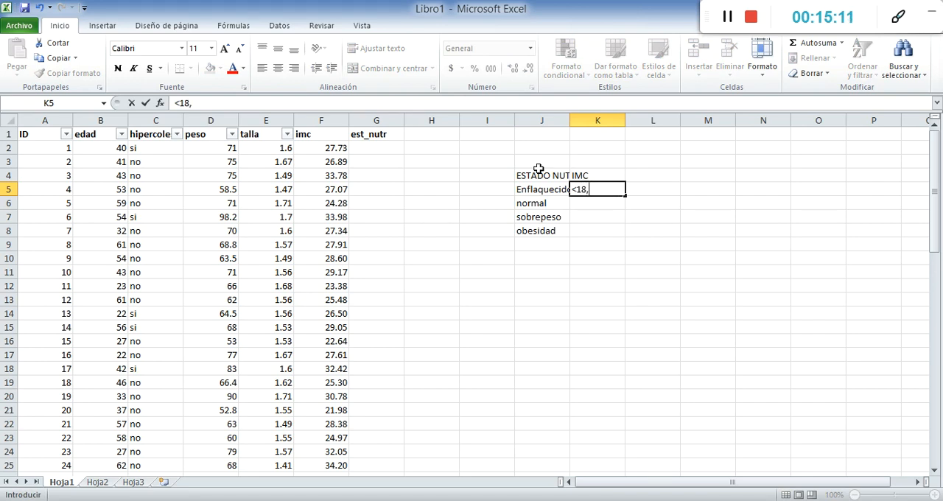
pyautogui.press('BackSpace')
pyautogui.write('.5')
pyautogui.press('Return')
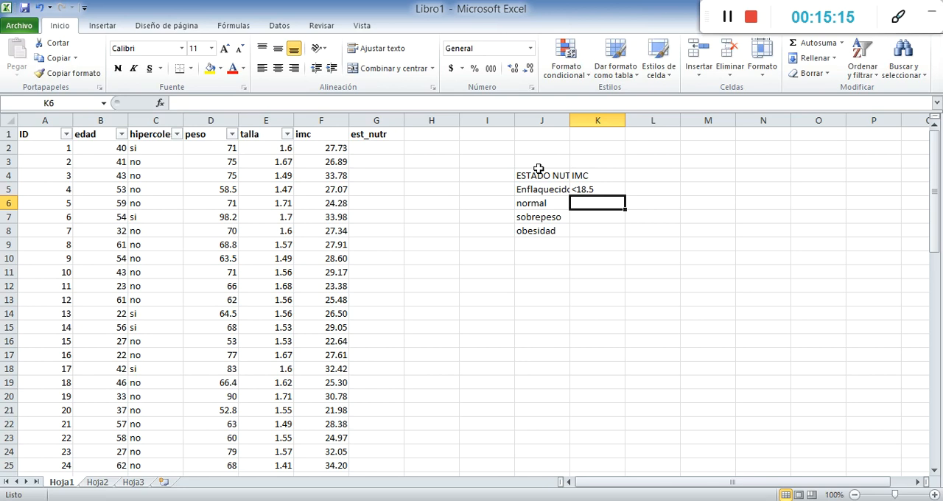
pyautogui.write('18.5-24.9')
pyautogui.press('Return')
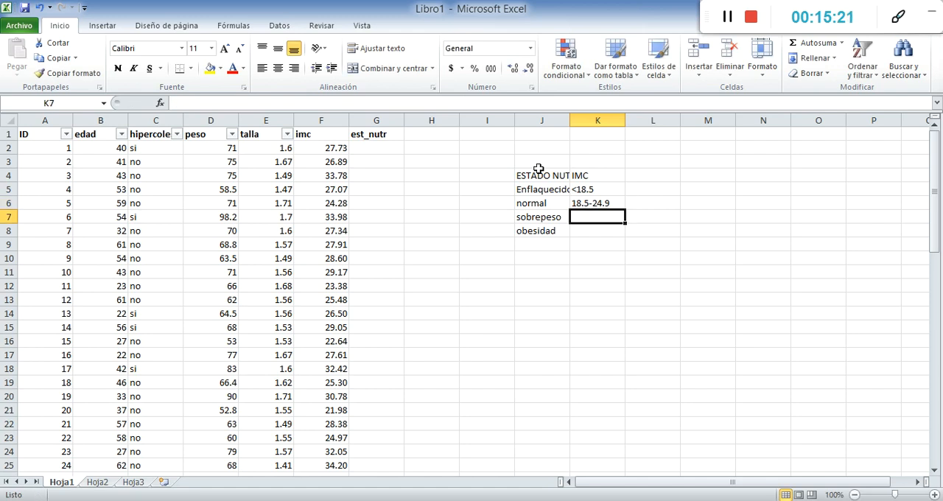
# Enter the IMC ranges 25.0-29.9 for sobrepeso in K7 and >=30 for obesidad in K8
pyautogui.write('25.0')
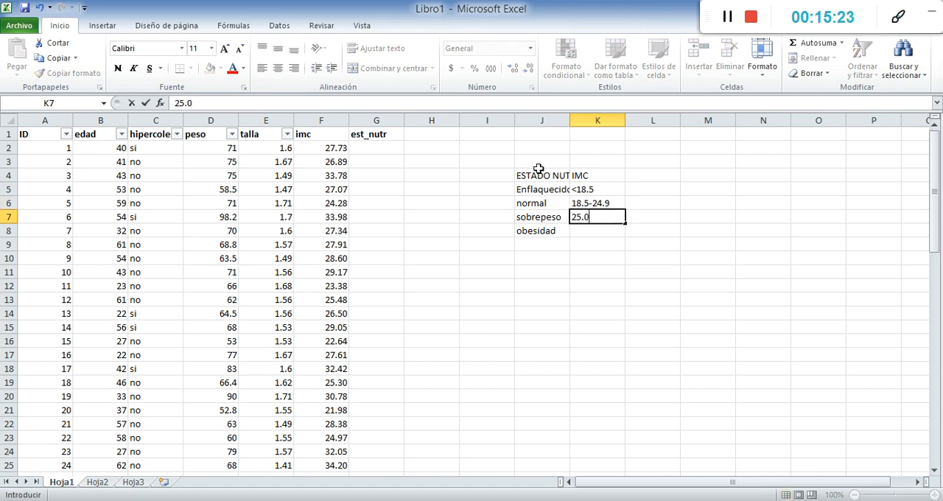
pyautogui.write('-29.9')
pyautogui.press('Return')
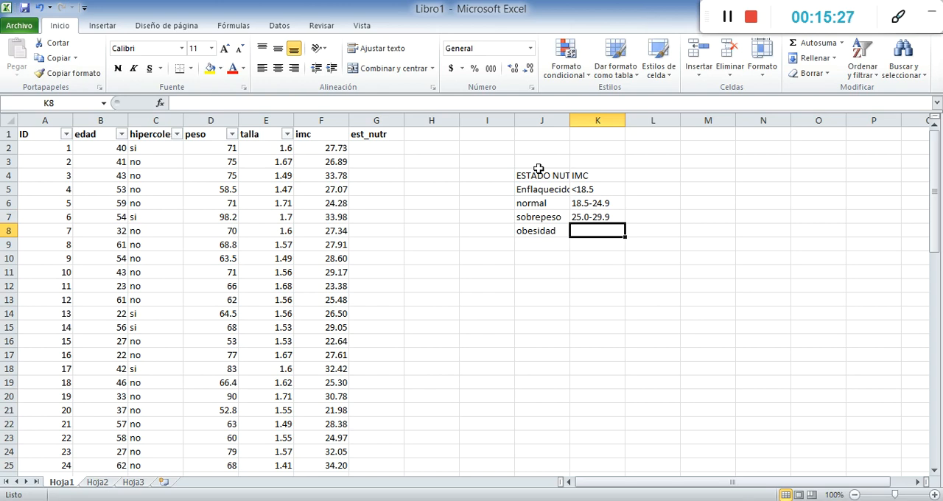
pyautogui.write('>=')
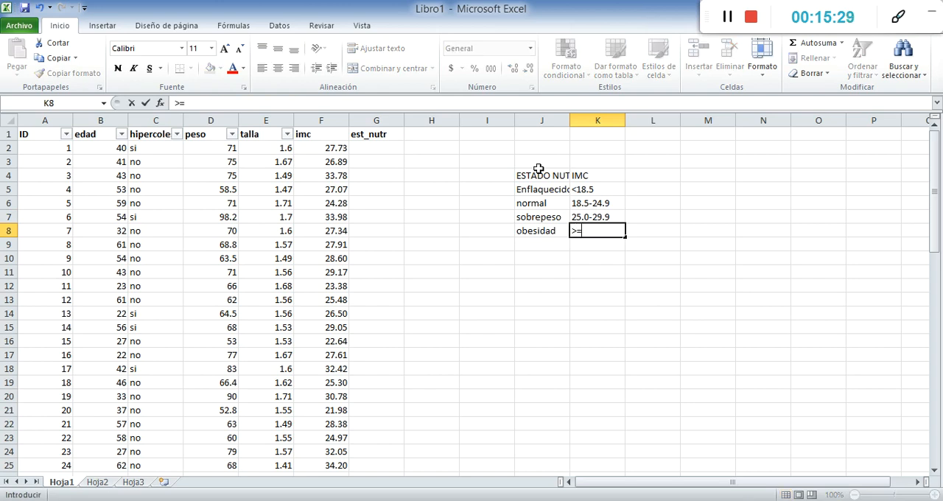
pyautogui.write('30')
pyautogui.press('Return')
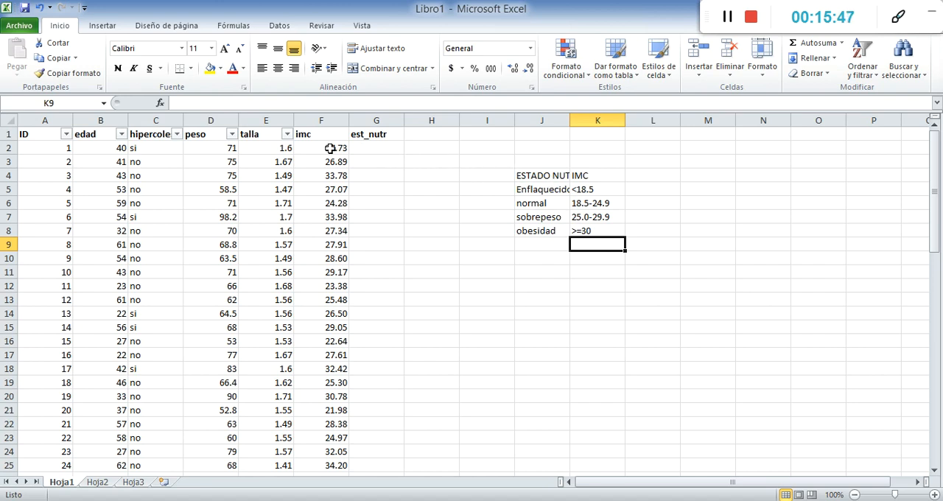
# Begin a SI formula in G2 that tests whether the first record's imc is below 18.5, =si(F2<18.5
pyautogui.click(369, 148)
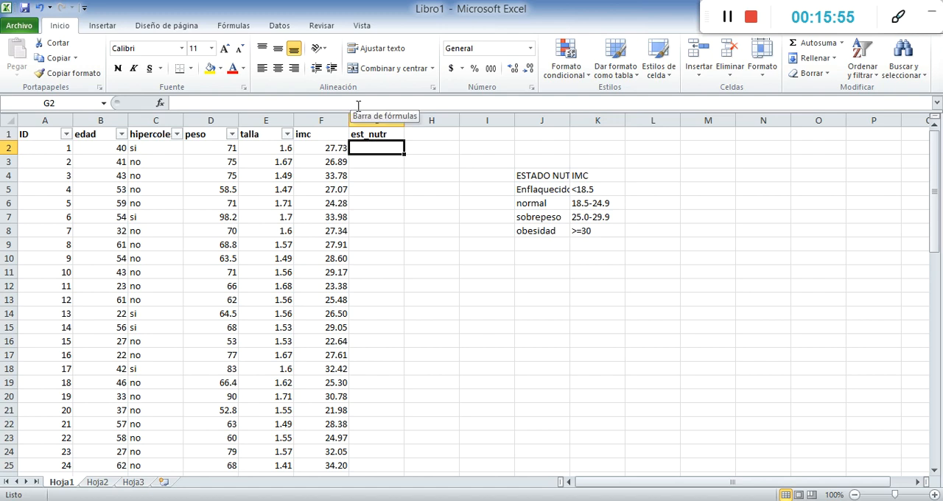
pyautogui.click(358, 106)
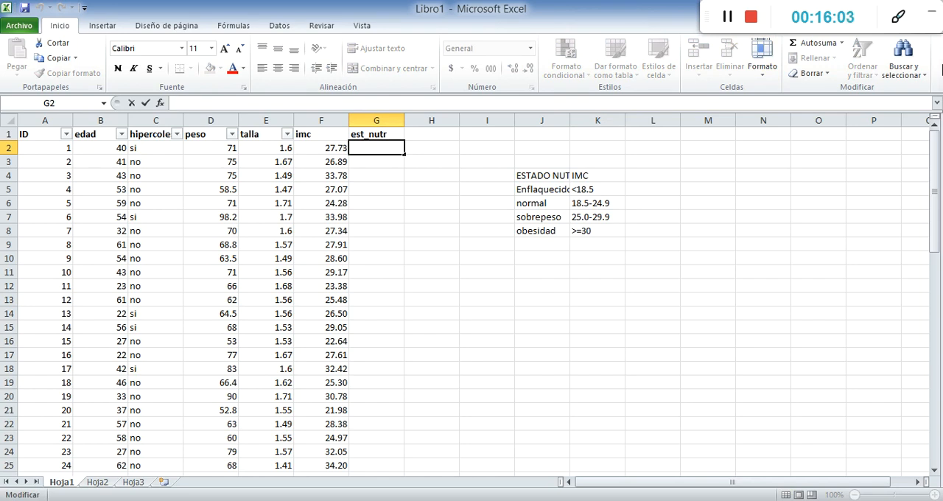
pyautogui.write('=')
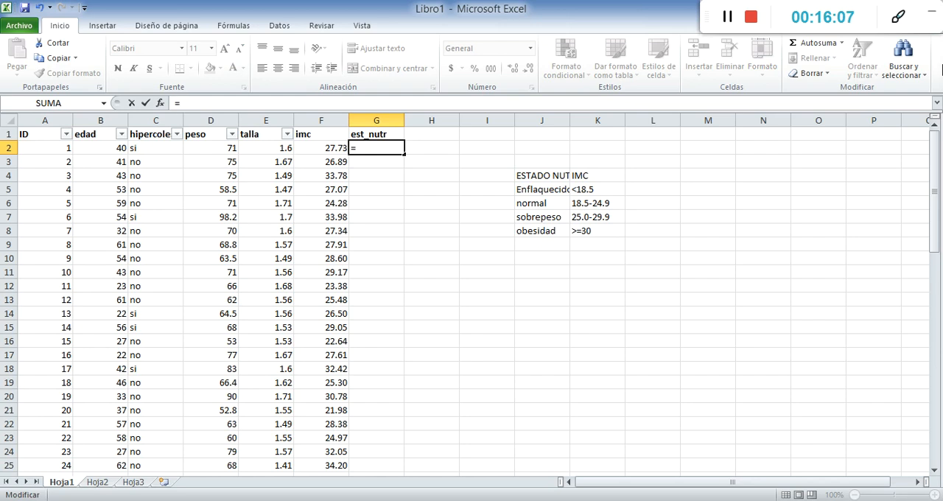
pyautogui.write('si')
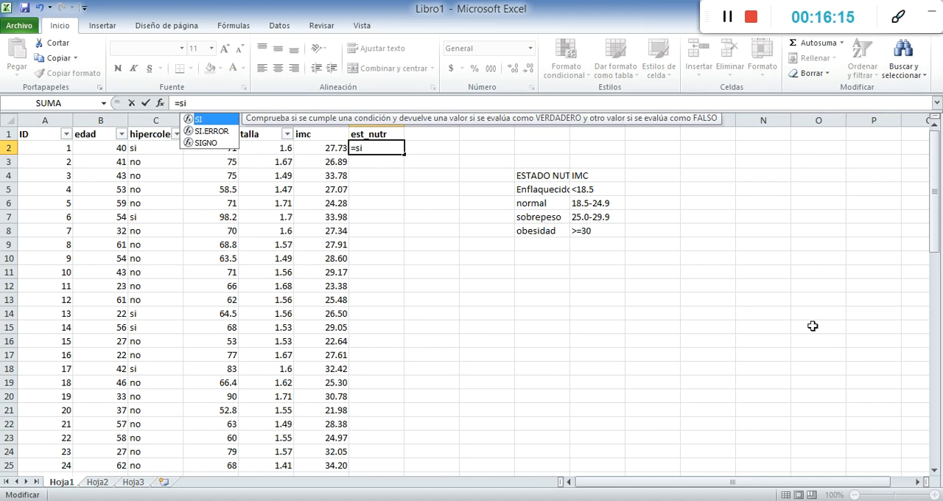
pyautogui.write('(')
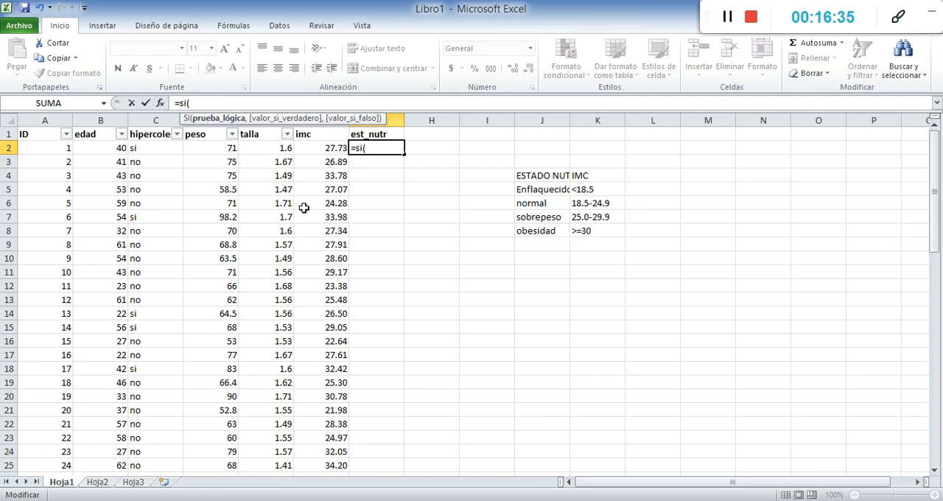
pyautogui.click(319, 149)
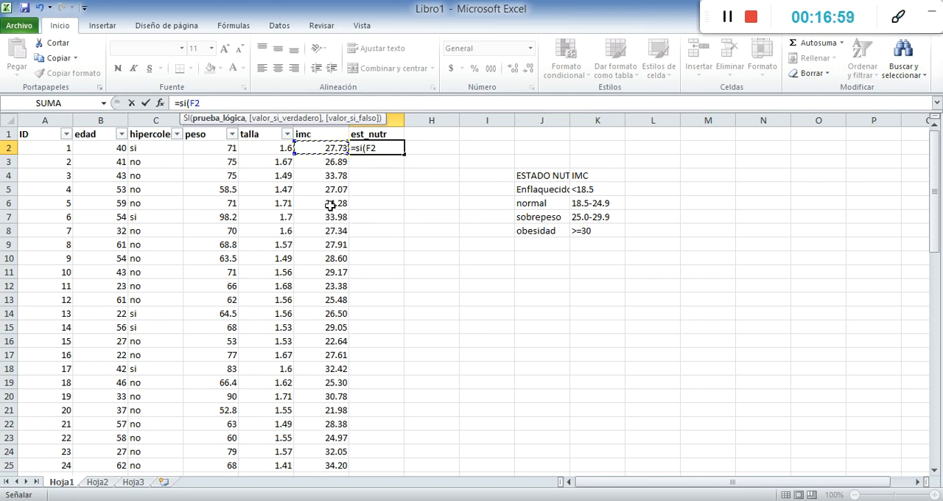
pyautogui.write('<')
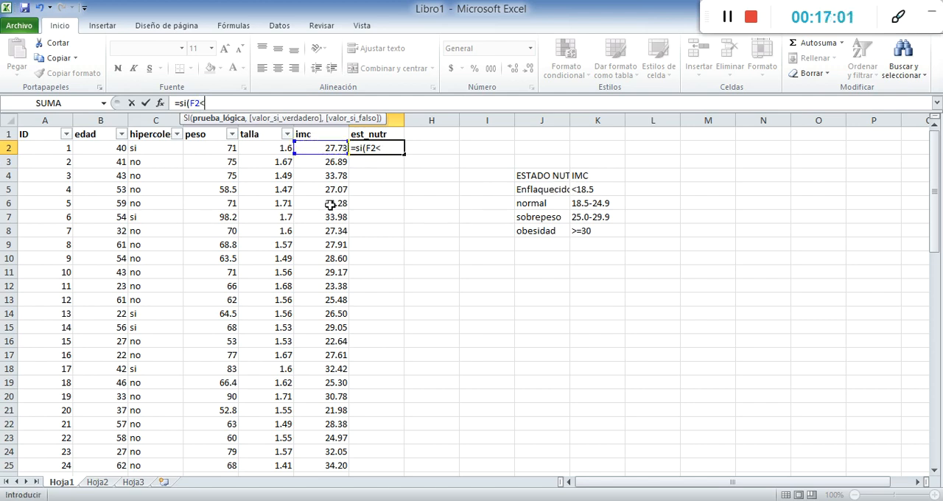
pyautogui.write('18.5')
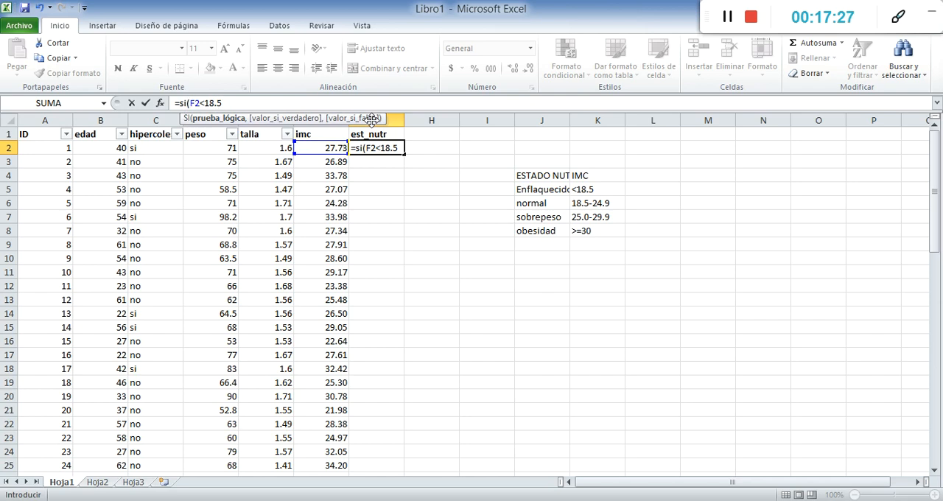
# Set "ENFLAQUECIDO" as the value if true in G2's SI formula, using semicolons as argument separators
pyautogui.write('; "')
pyautogui.write('enfla')
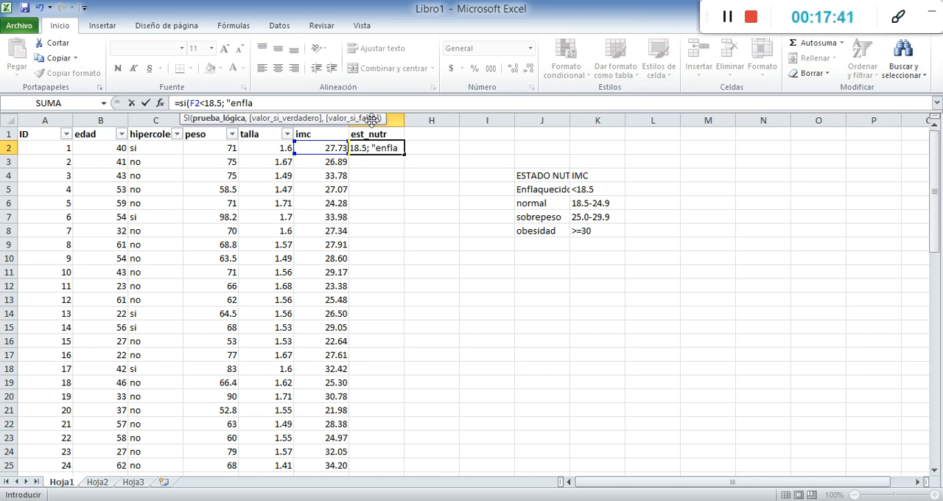
pyautogui.press('BackSpace')
pyautogui.press('BackSpace')
pyautogui.press('BackSpace')
pyautogui.press('BackSpace')
pyautogui.press('BackSpace')
pyautogui.write('ENFLAQUECIDO')
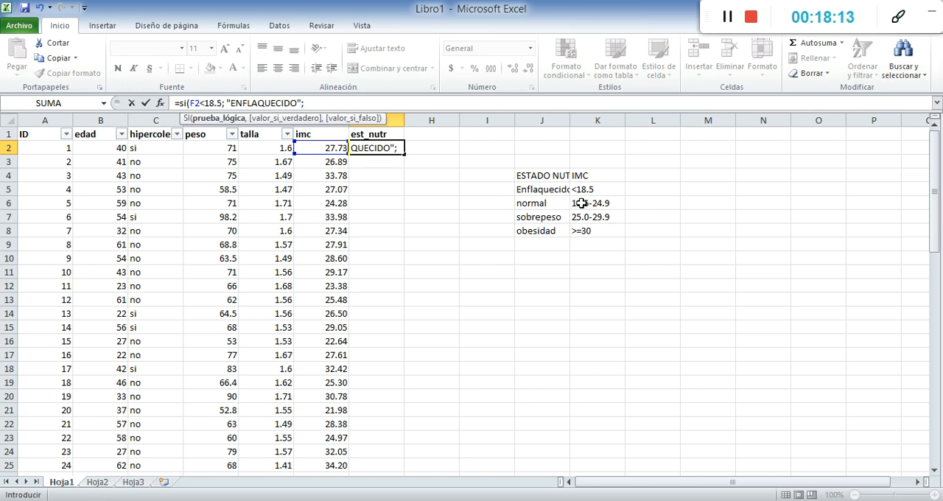
# Nest a second SI in G2's formula that tests F2<24.9 and returns "NORMAL" if true
pyautogui.write('s')
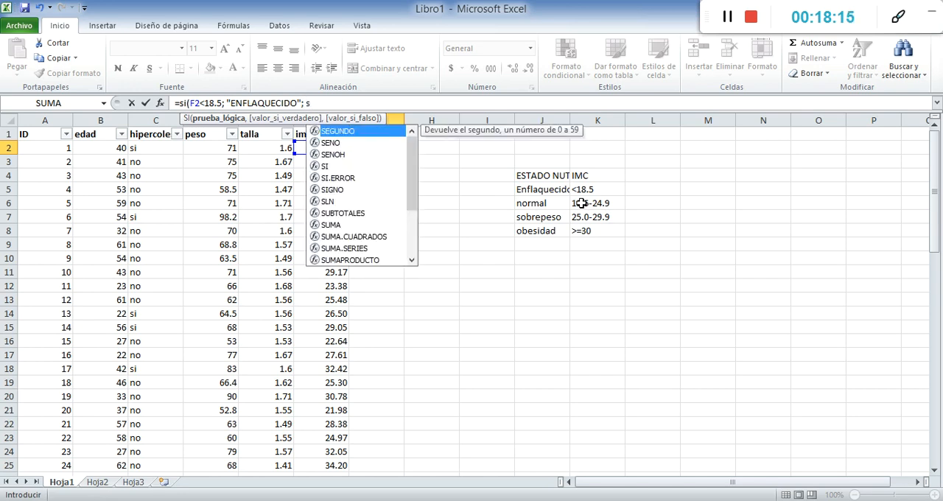
pyautogui.write('i')
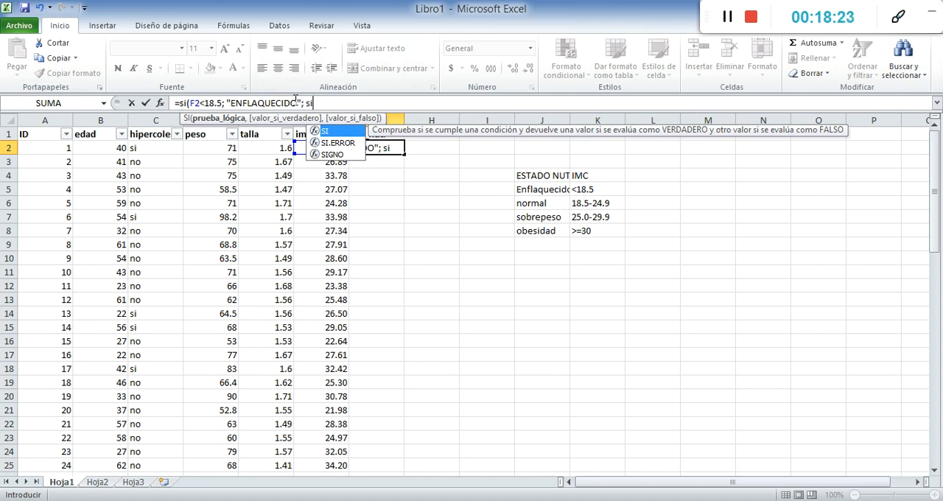
pyautogui.write('(')
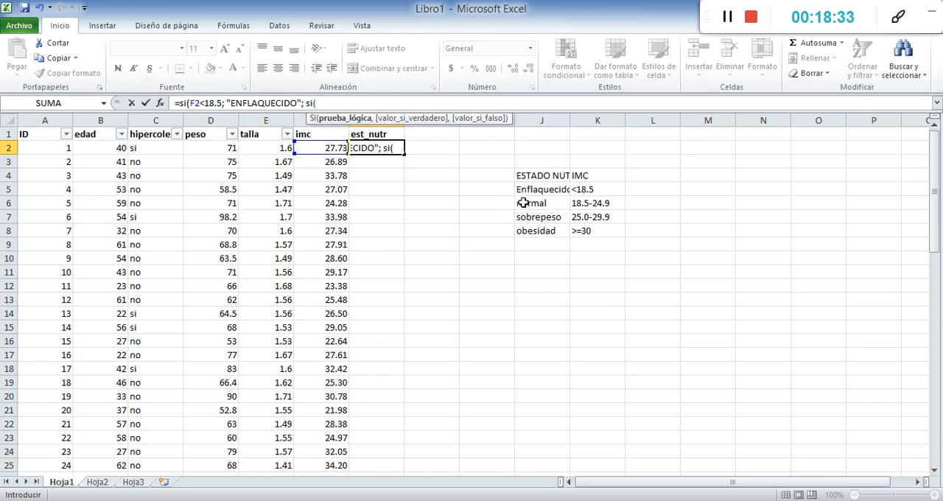
pyautogui.click(329, 148)
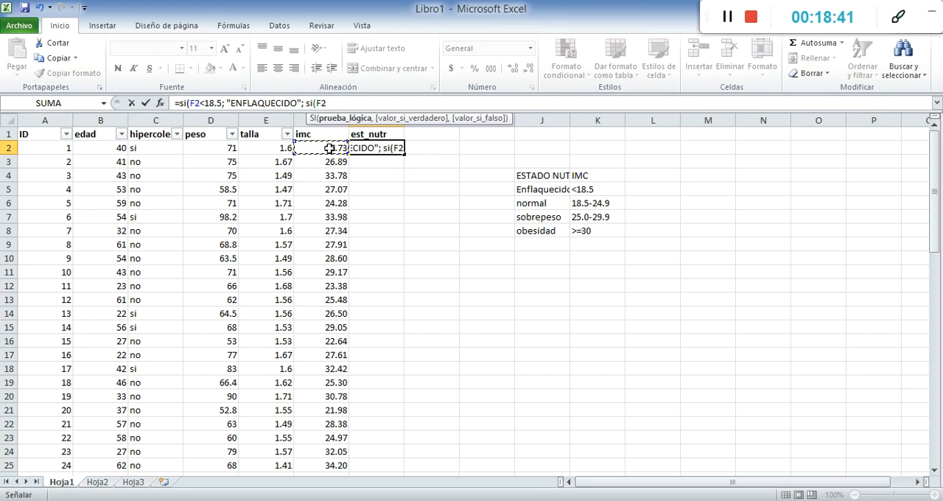
pyautogui.write('<24')
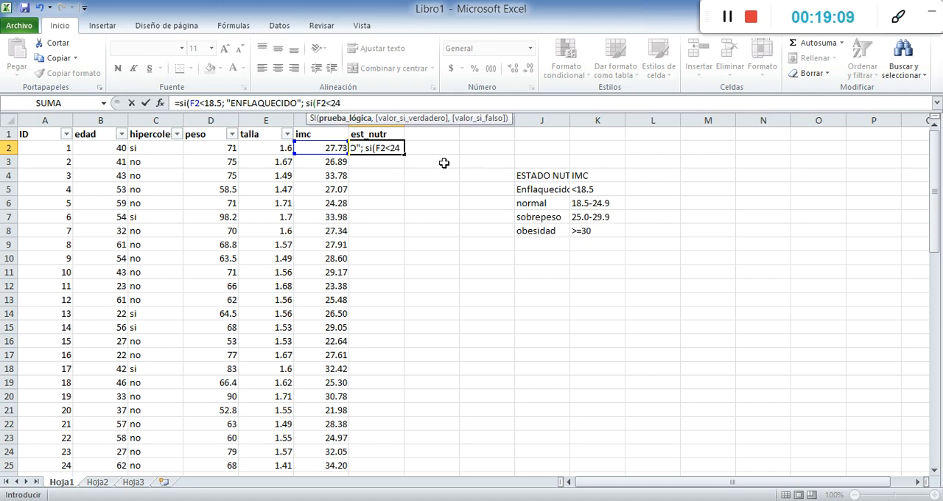
pyautogui.write('.9')
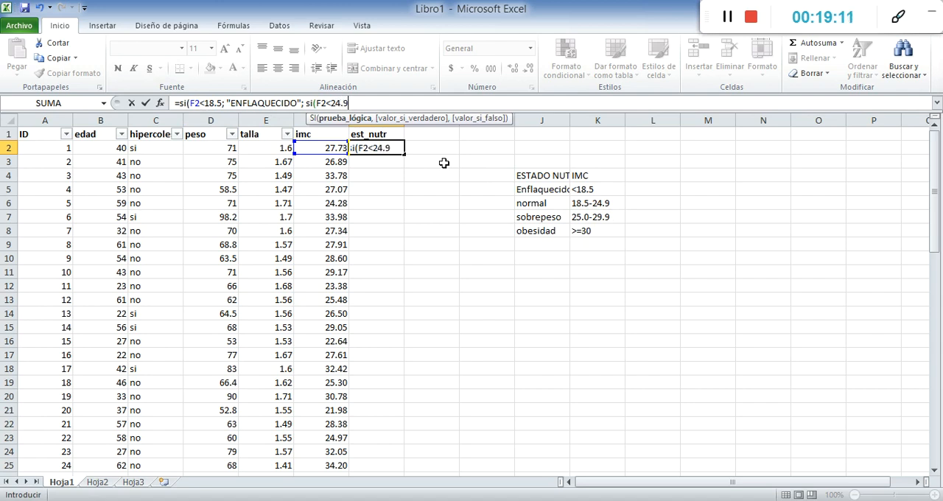
pyautogui.write(';')
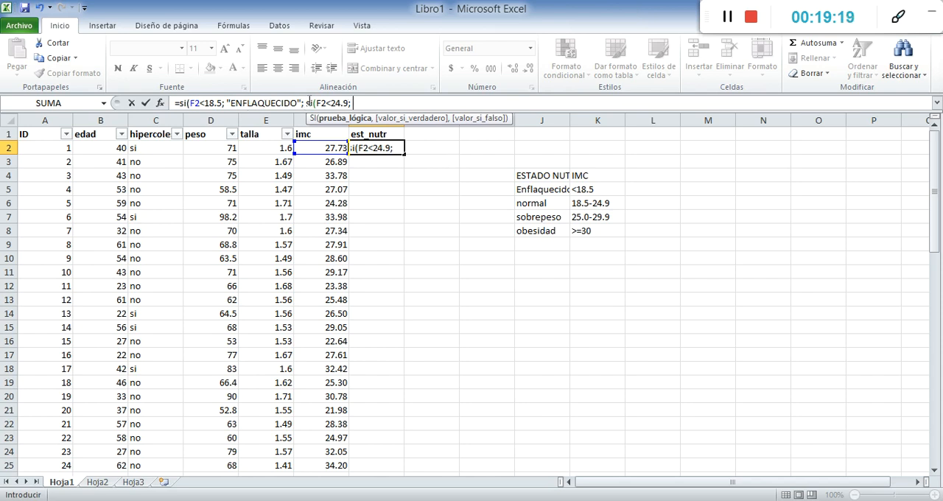
pyautogui.write('"NORMAL"')
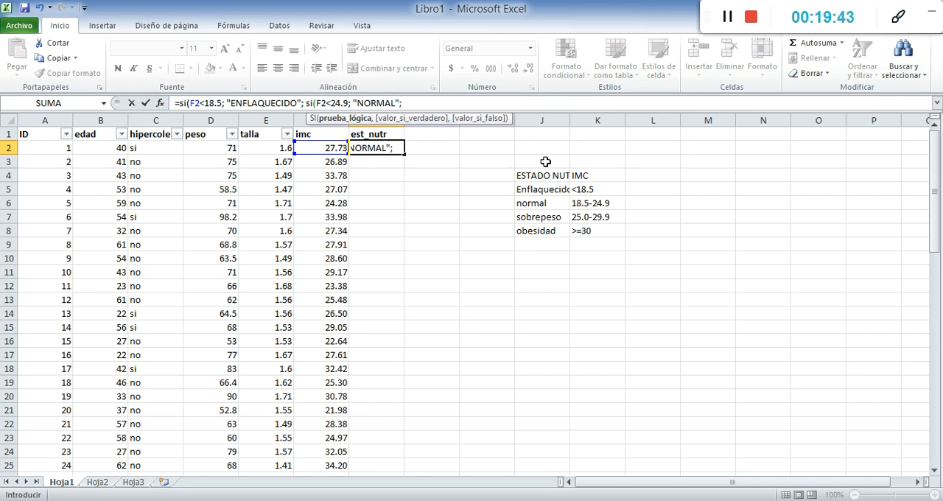
# Nest a third SI in G2's formula that tests F2<29.9 and returns "SOBREPESO" if true
pyautogui.write('si')
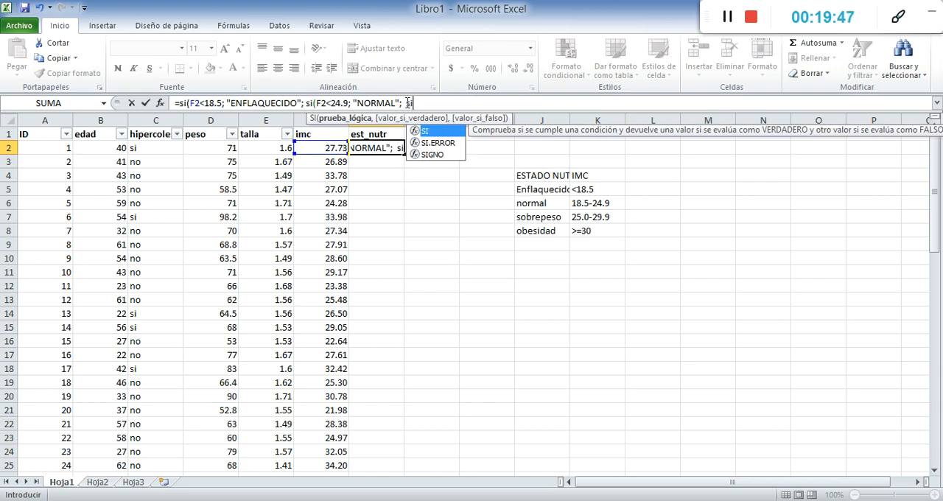
pyautogui.write('(')
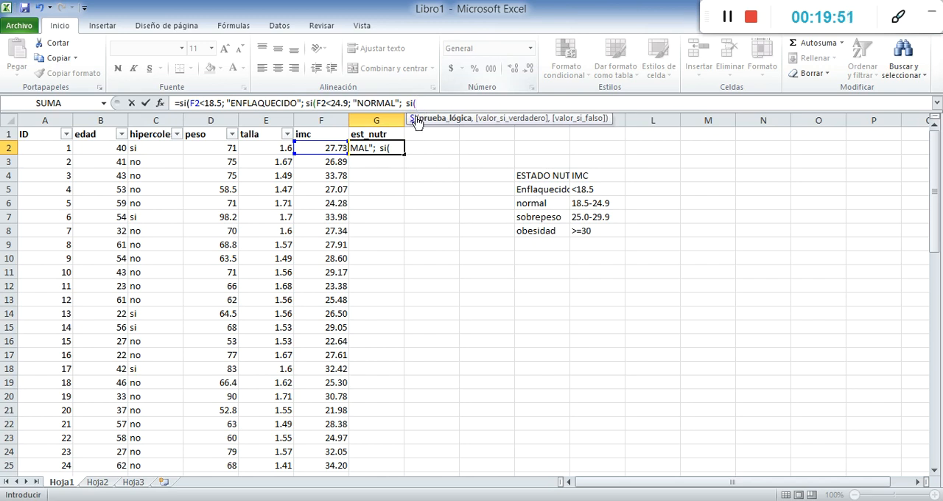
pyautogui.click(327, 148)
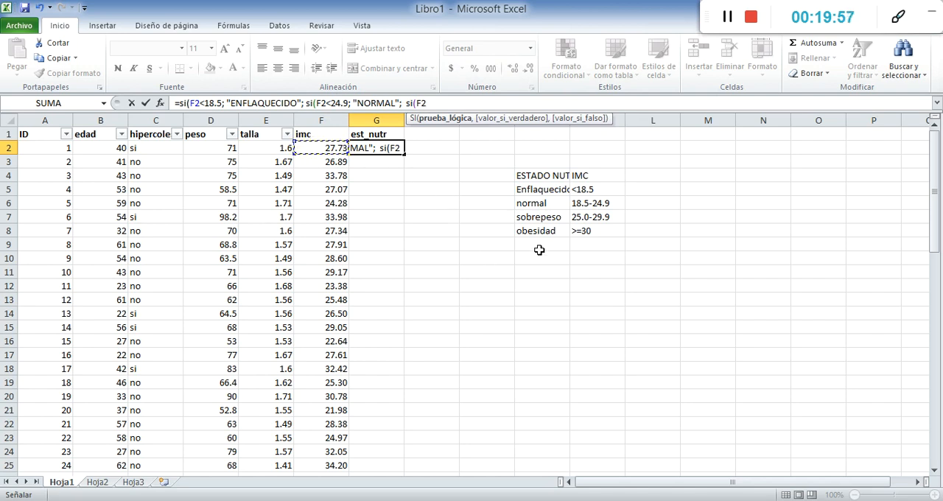
pyautogui.write('<')
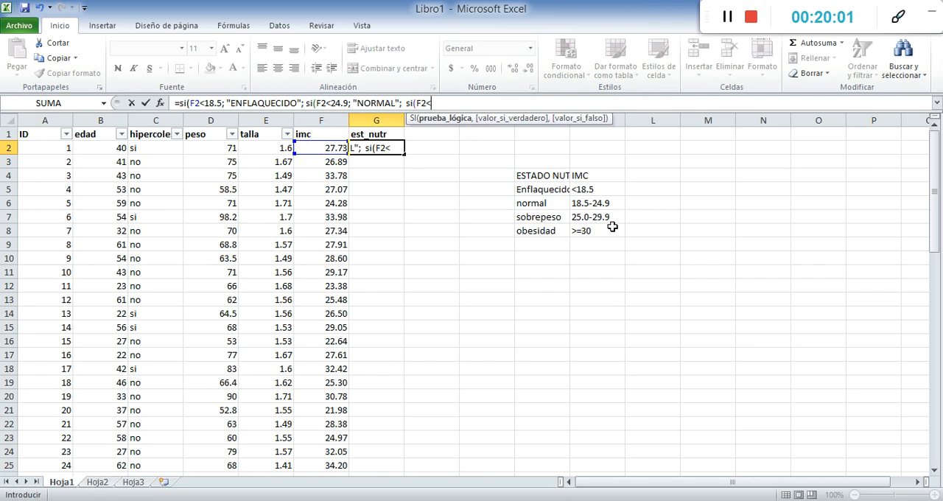
pyautogui.write('29.9')
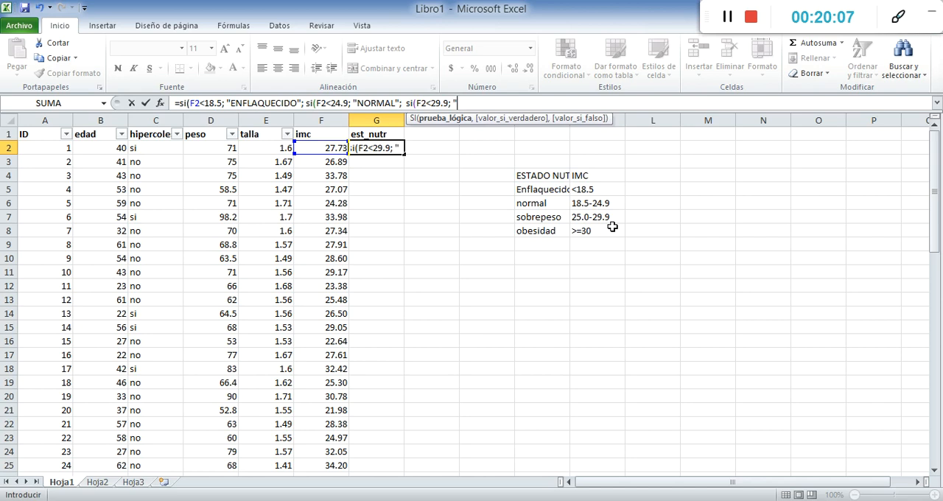
pyautogui.write('SOBREPESO')
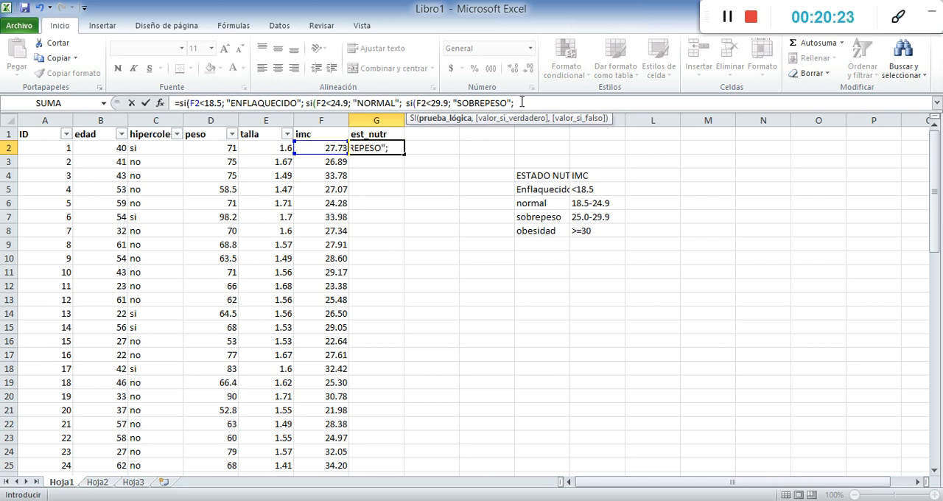
# Nest a fourth SI in G2's formula that tests F2>=30 and returns "OBESIDAD" if true
pyautogui.write('si')
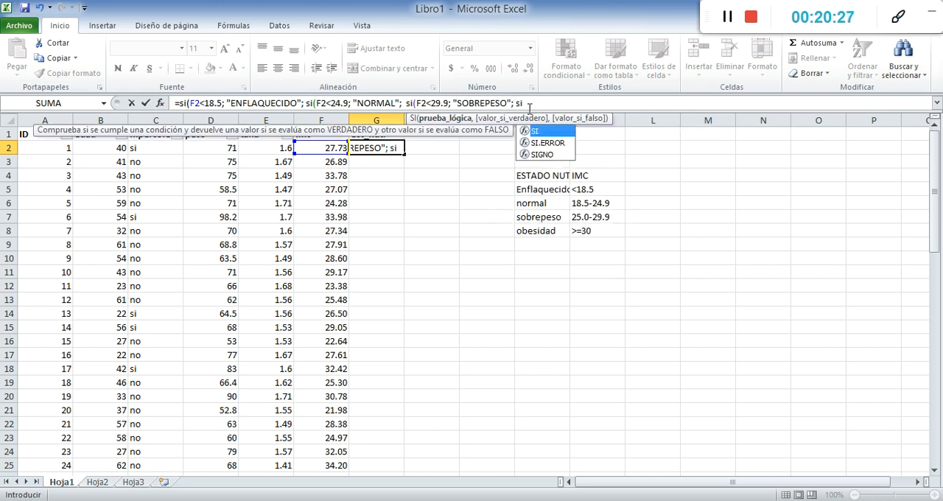
pyautogui.write('(')
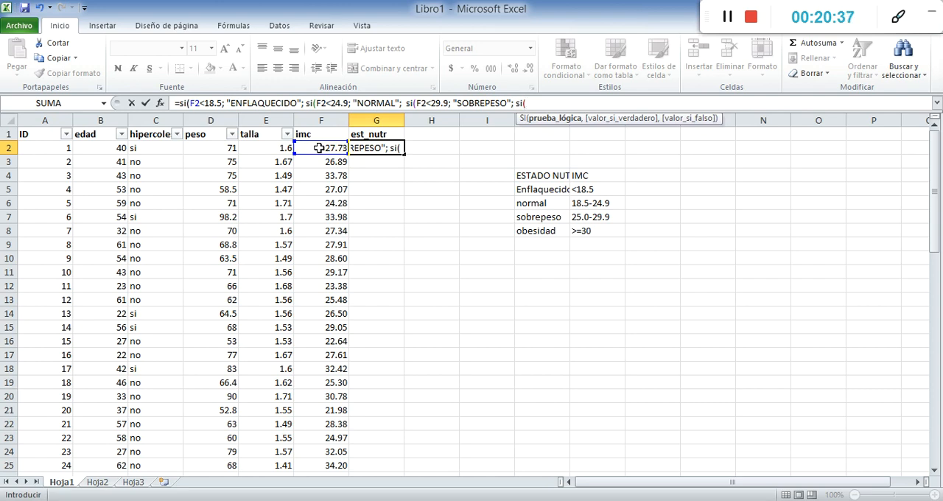
pyautogui.click(309, 146)
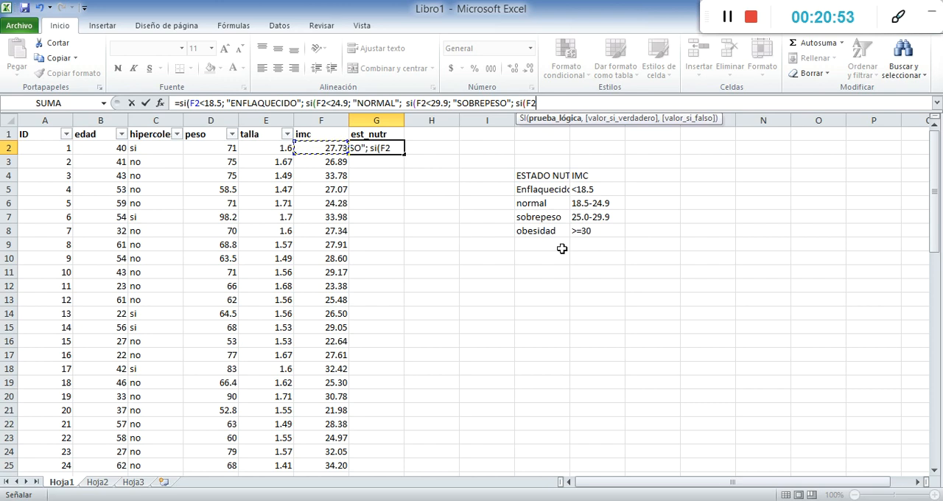
pyautogui.write('>=30; "OBESIDA')
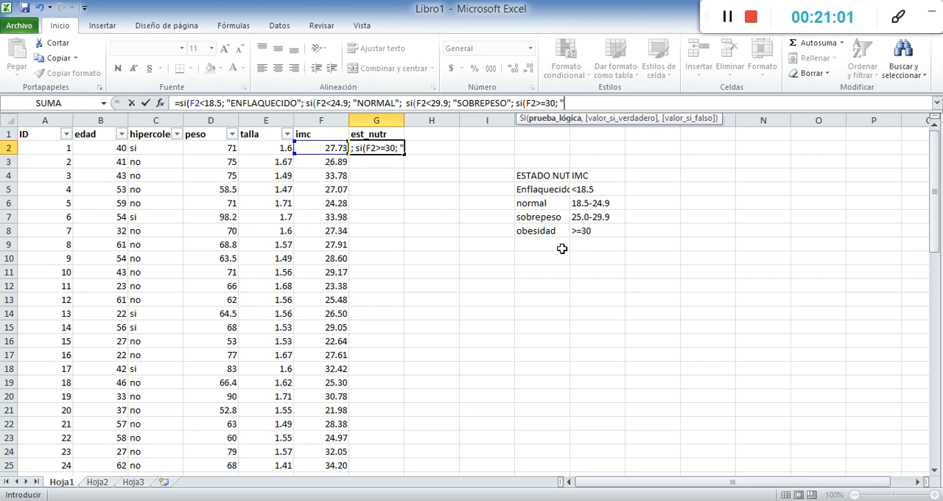
pyautogui.write('D"')
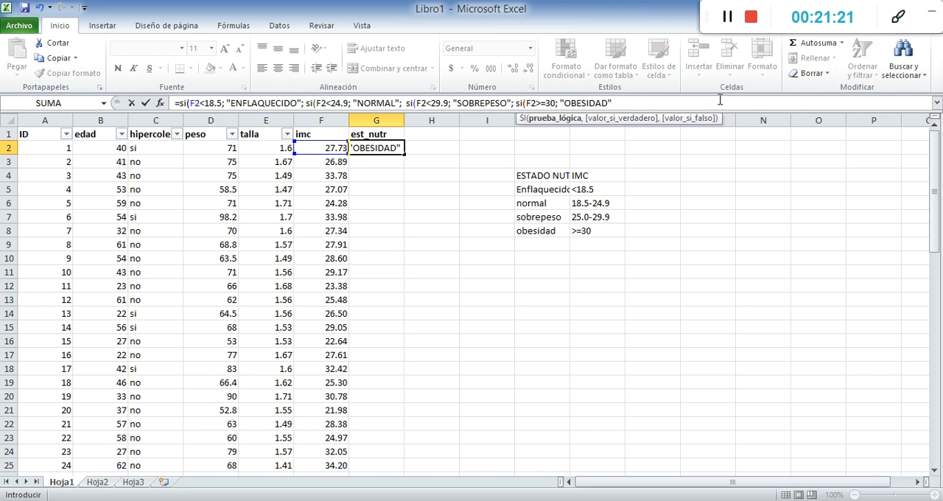
# Close all four nested SI functions and try to enter the semicolon-separated formula in G2
pyautogui.write('))')
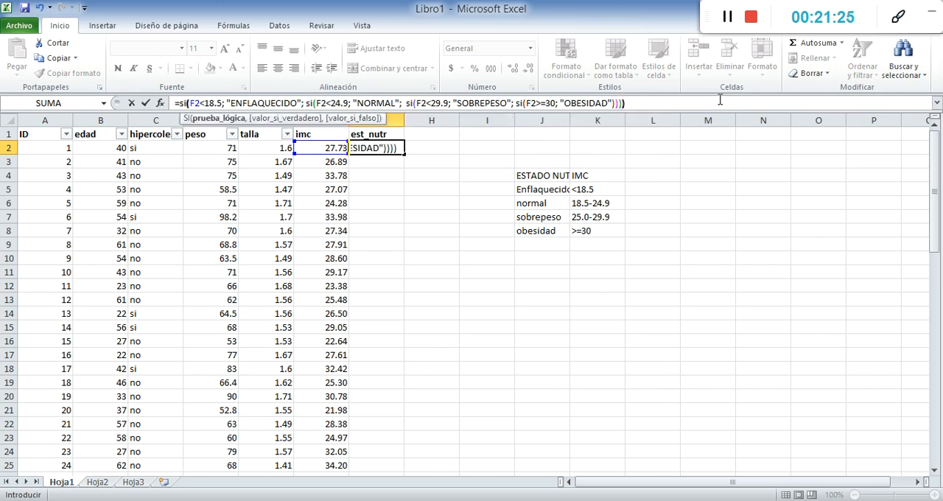
pyautogui.write(')')
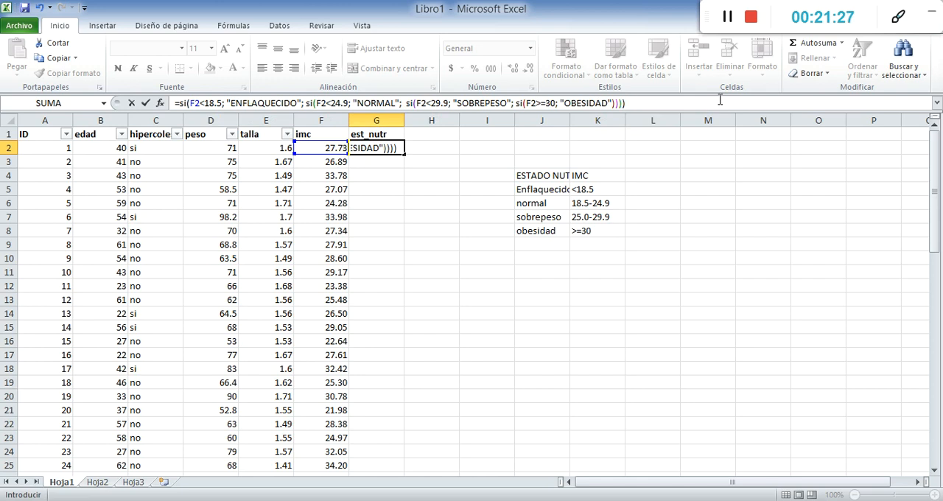
pyautogui.press('Return')
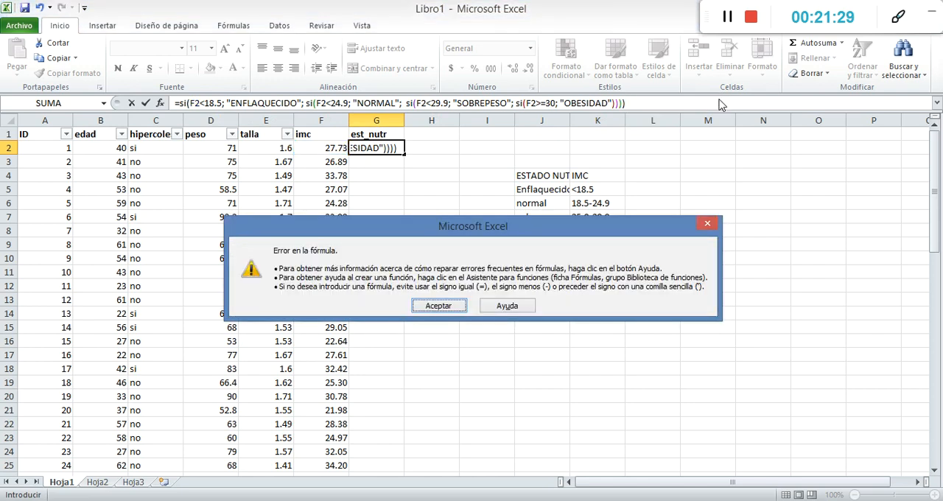
pyautogui.click(439, 306)
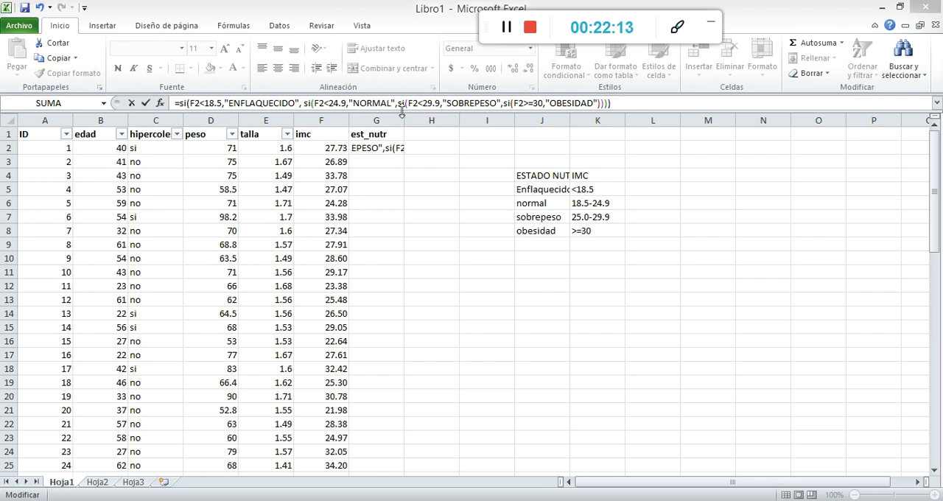
# Enter G2's nested SI formula with commas as argument separators and fill it down the est_nutr column to G31
pyautogui.click(634, 106)
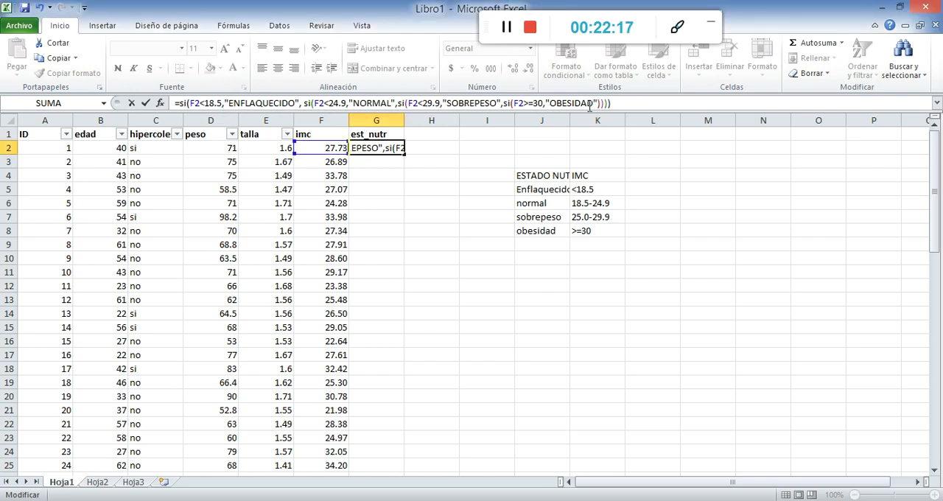
pyautogui.press('Return')
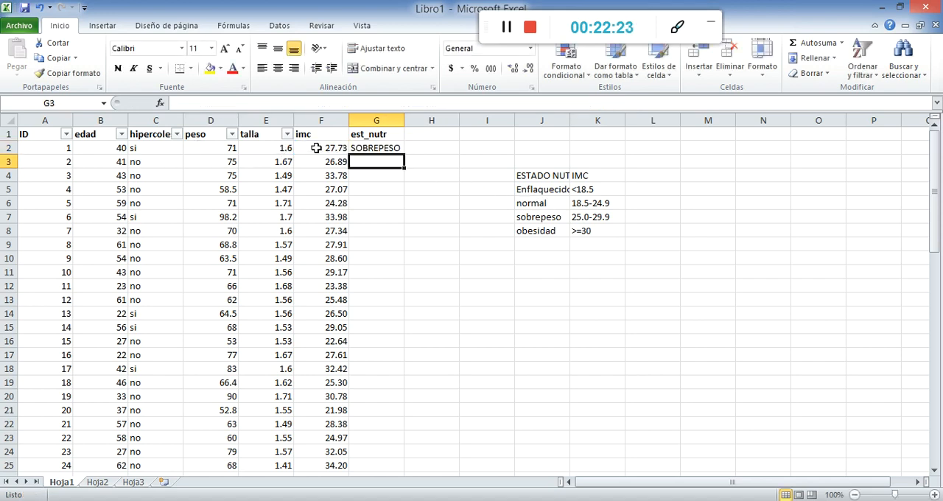
pyautogui.click(395, 149)
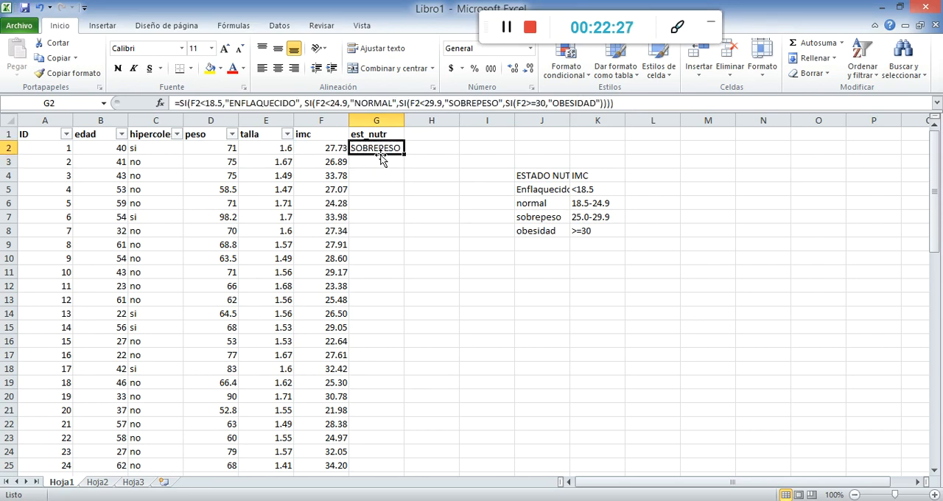
pyautogui.moveTo(404, 154); pyautogui.dragTo(381, 435)
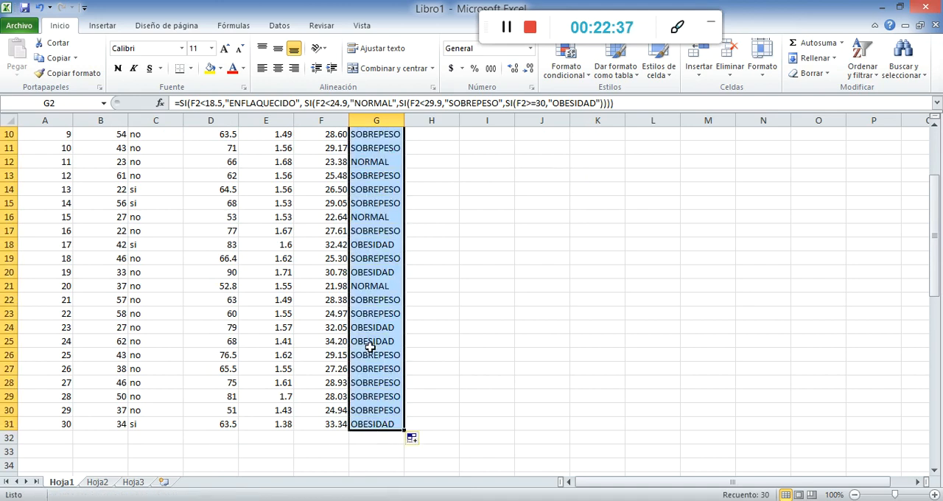
# Check the est_nutr classifications against the imc values in several rows throughout the list
pyautogui.scroll(3, 366, 332)
pyautogui.click(363, 178)
pyautogui.click(360, 215)
pyautogui.click(359, 247)
pyautogui.click(360, 297)
pyautogui.click(367, 328)
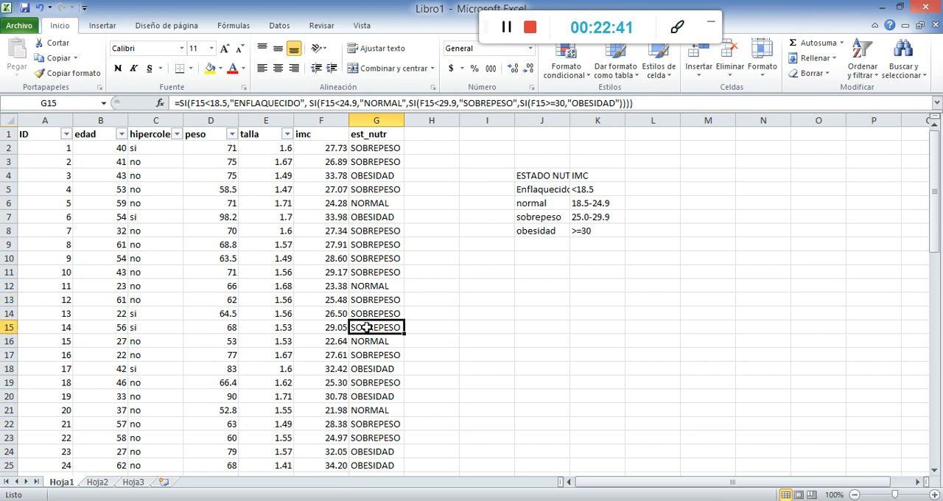
pyautogui.click(324, 288)
pyautogui.click(368, 289)
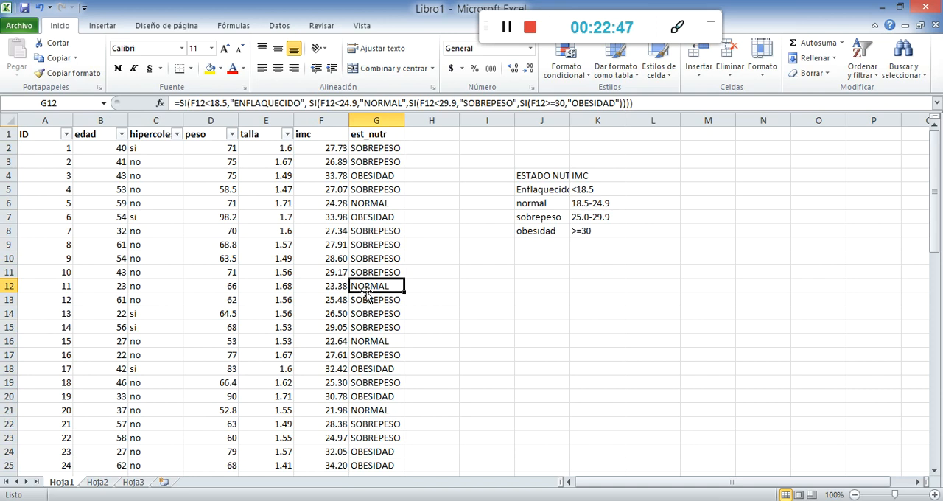
pyautogui.scroll(-5, 367, 291)
pyautogui.click(367, 193)
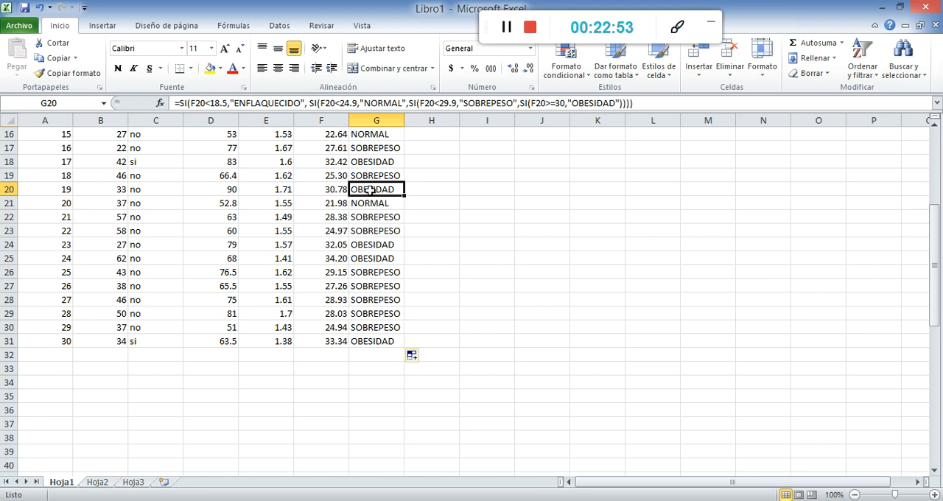
pyautogui.click(373, 286)
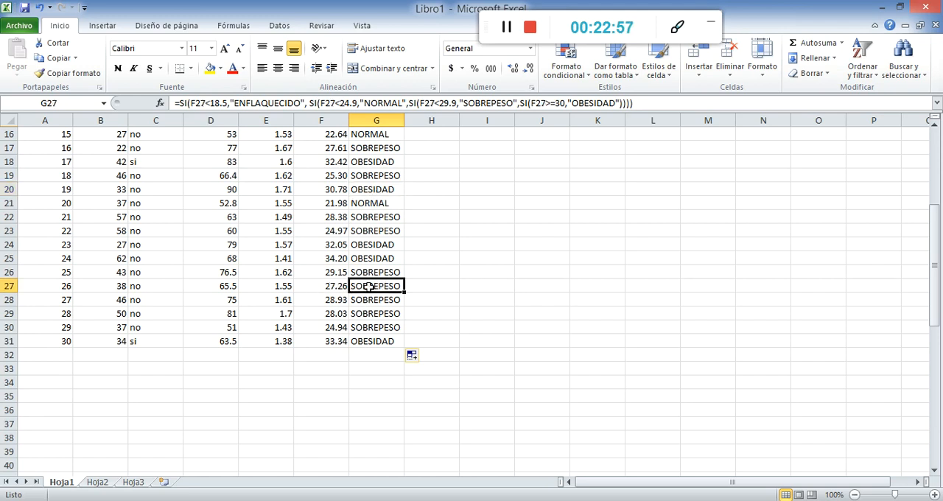
pyautogui.scroll(5, 381, 286)
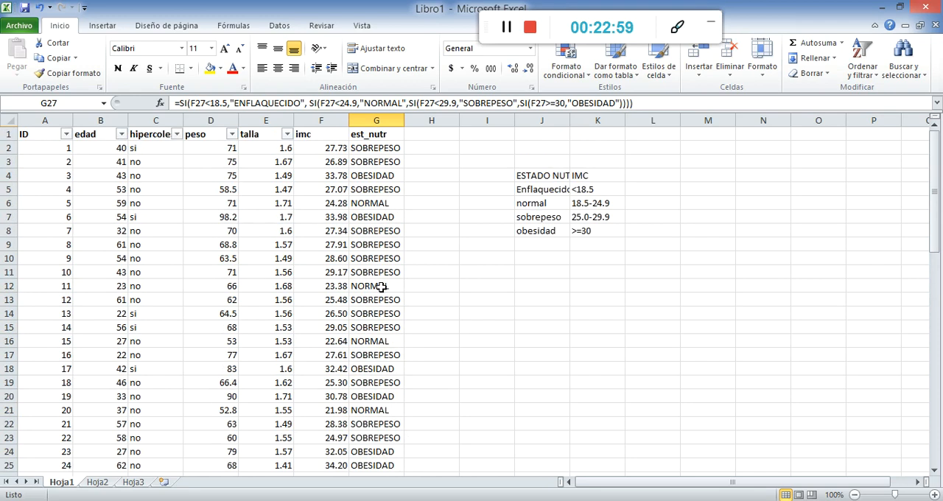
# Delete the ESTADO NUT and IMC reference table from J3:K8
pyautogui.click(522, 163)
pyautogui.moveTo(522, 163); pyautogui.dragTo(616, 234)
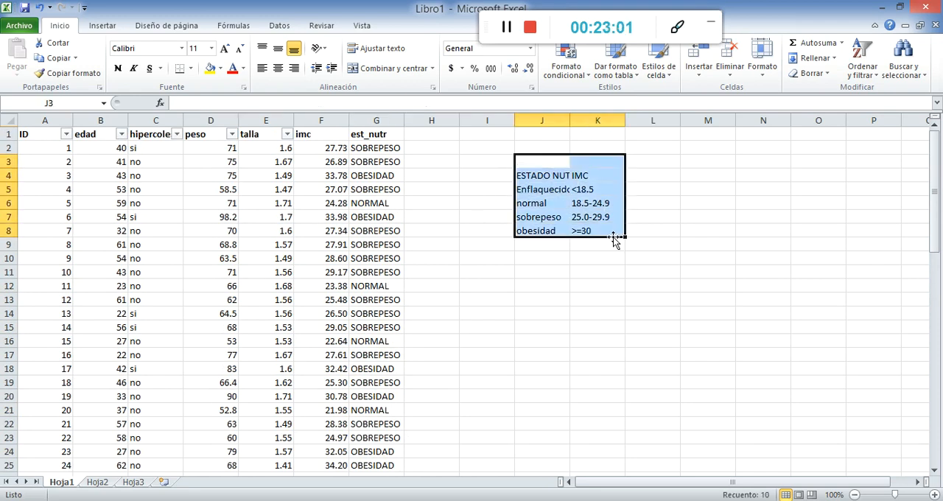
pyautogui.press('Delete')
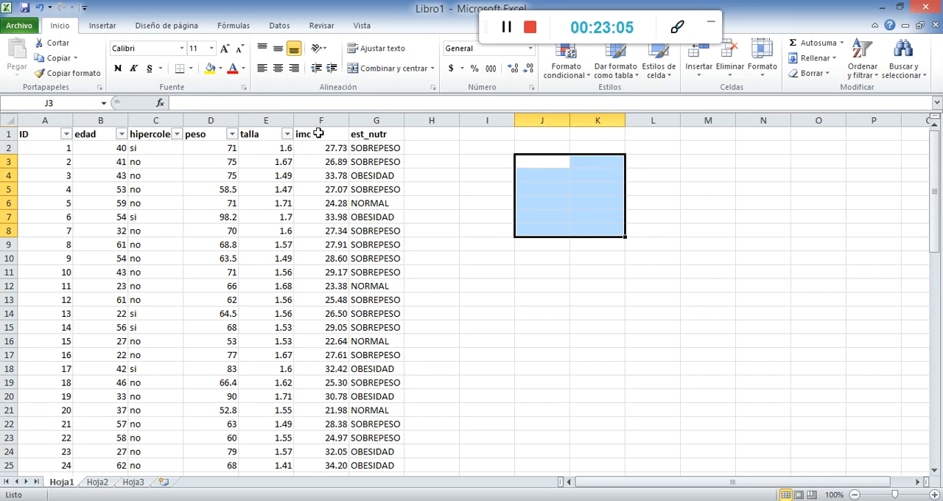
pyautogui.moveTo(92, 120); pyautogui.dragTo(314, 120)
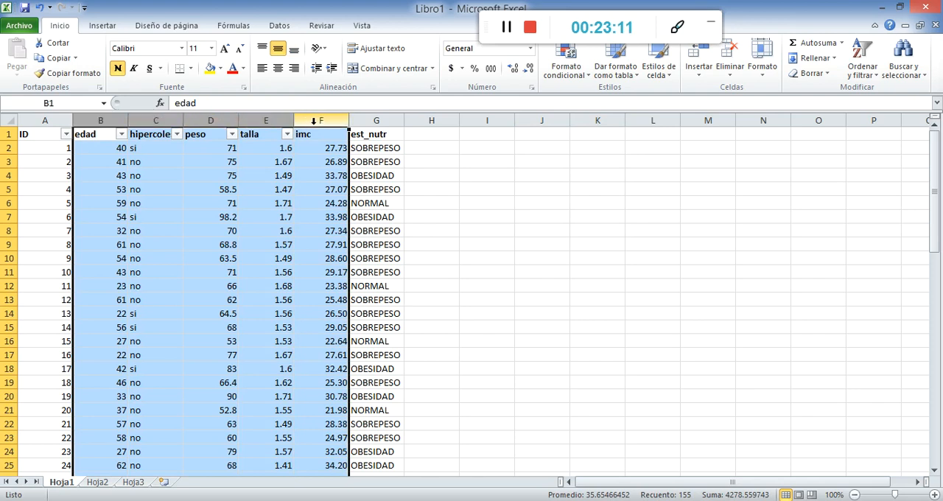
pyautogui.moveTo(98, 120); pyautogui.dragTo(273, 121)
pyautogui.click(324, 120)
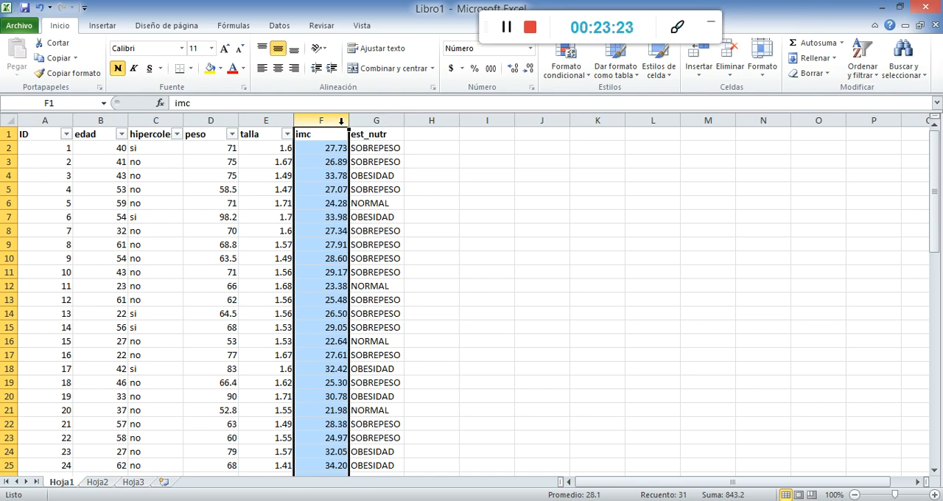
pyautogui.click(431, 243)
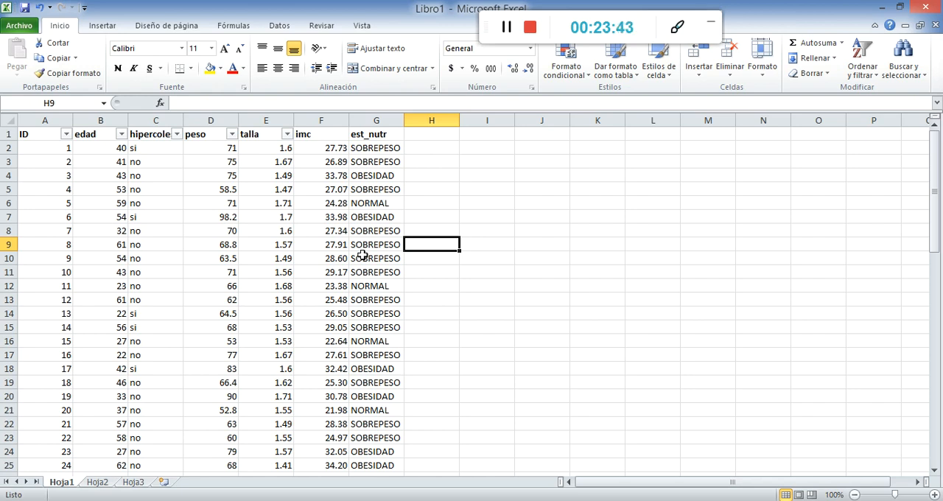
# Insert a pivot table on a new worksheet using the data range Hoja1!$A$1:$G$31 as its source
pyautogui.click(100, 25)
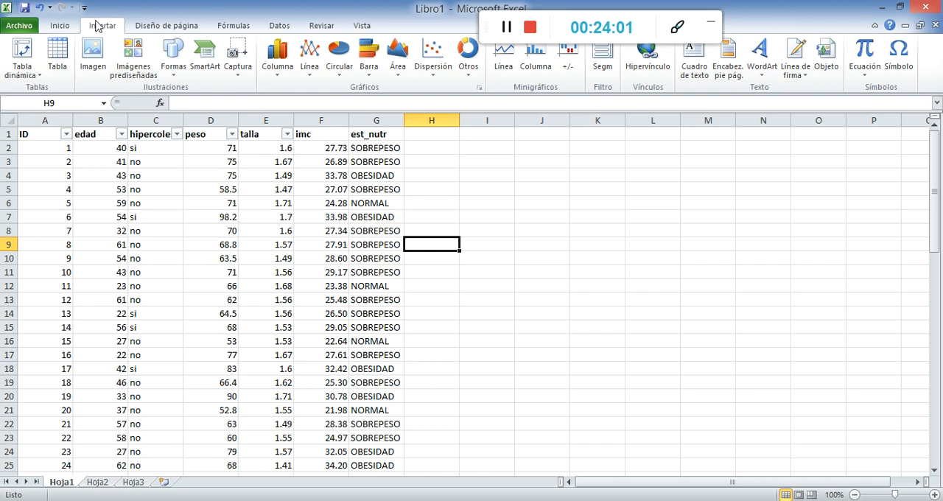
pyautogui.click(22, 50)
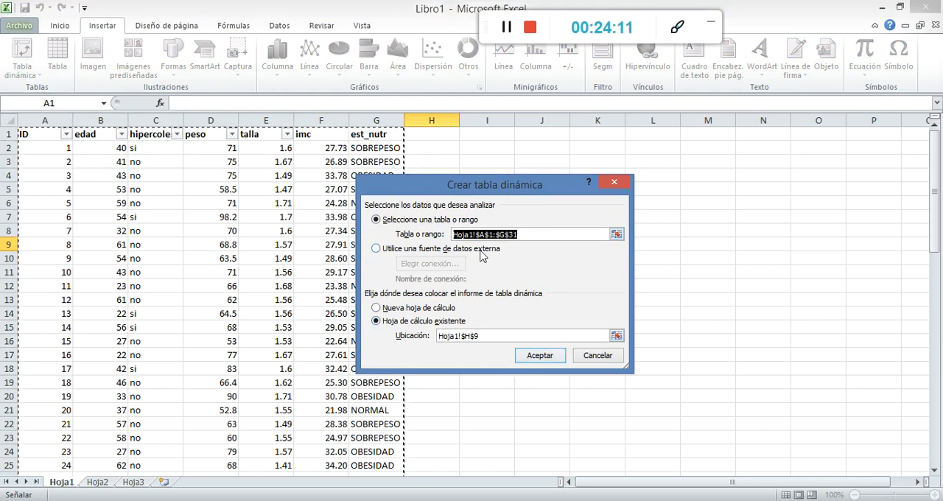
pyautogui.click(528, 234)
pyautogui.moveTo(529, 235); pyautogui.dragTo(351, 235)
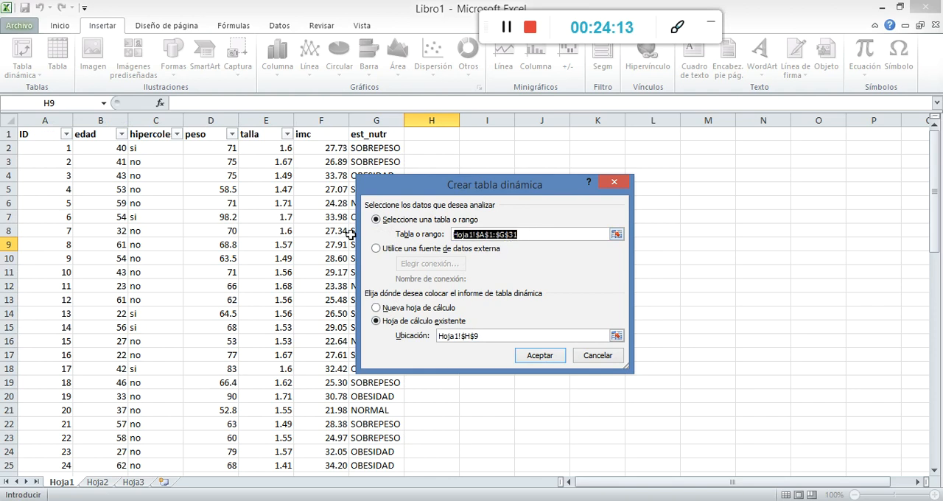
pyautogui.press('BackSpace')
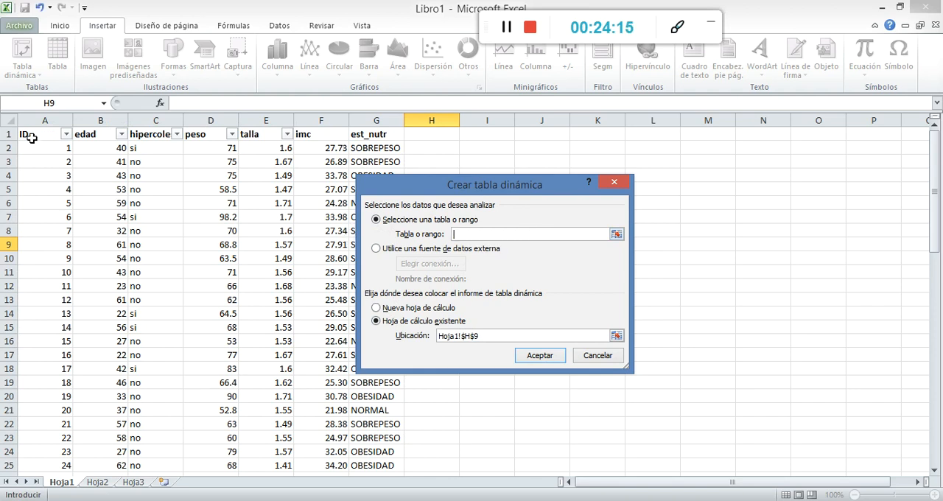
pyautogui.moveTo(28, 134); pyautogui.dragTo(369, 415)
pyautogui.scroll(4, 120, 302)
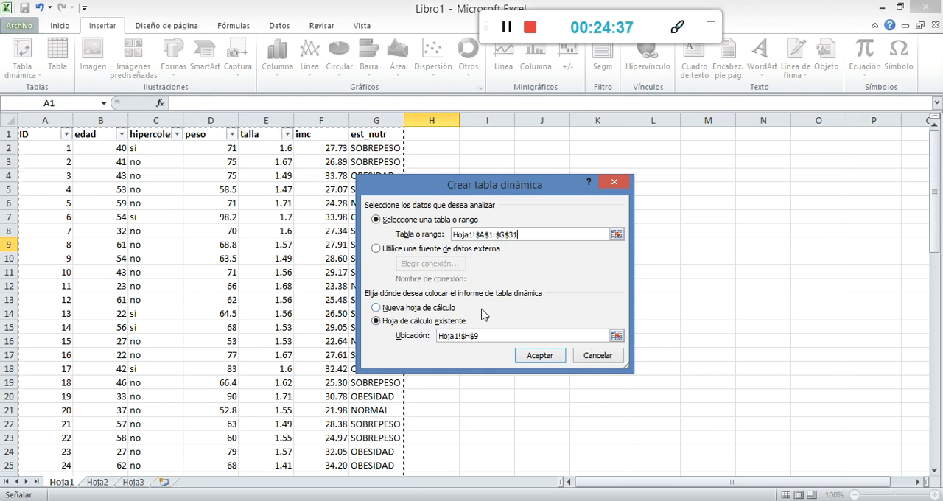
pyautogui.click(388, 312)
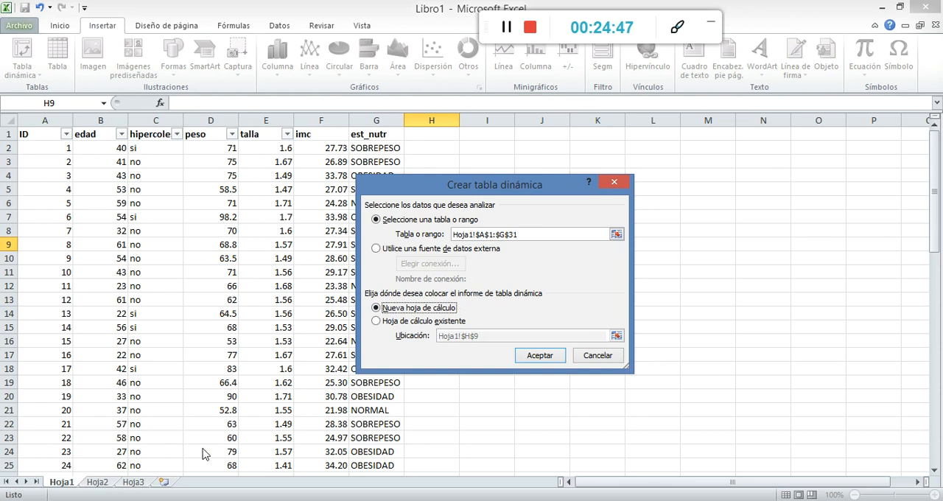
pyautogui.click(539, 356)
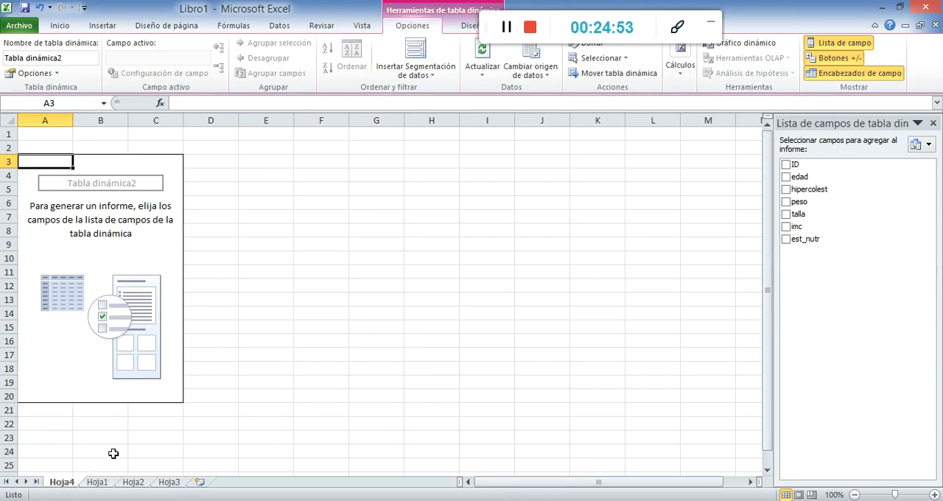
pyautogui.click(264, 242)
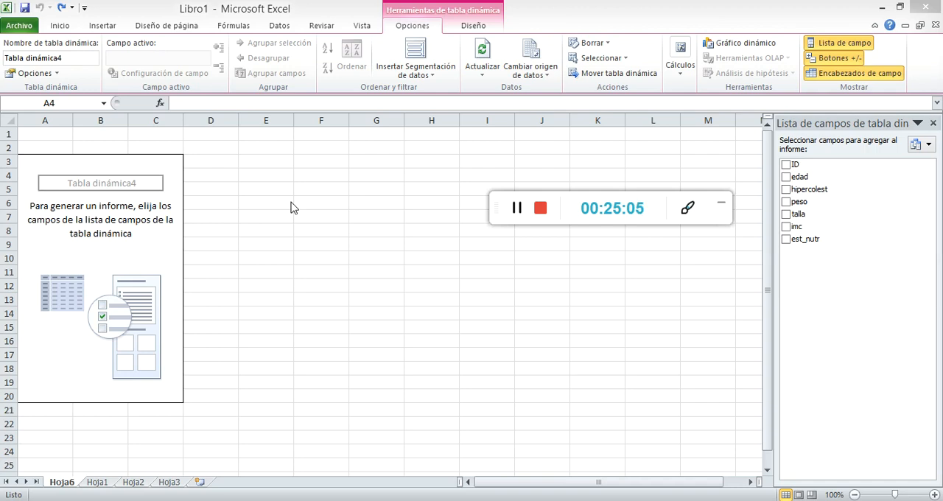
# Turn on the classic pivot table layout that allows dragging fields in the grid
pyautogui.click(56, 75)
pyautogui.click(56, 75)
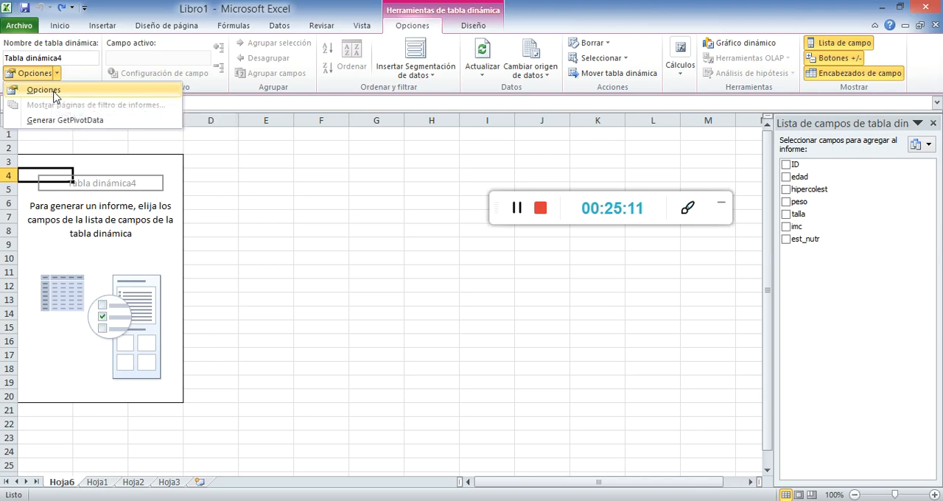
pyautogui.click(54, 93)
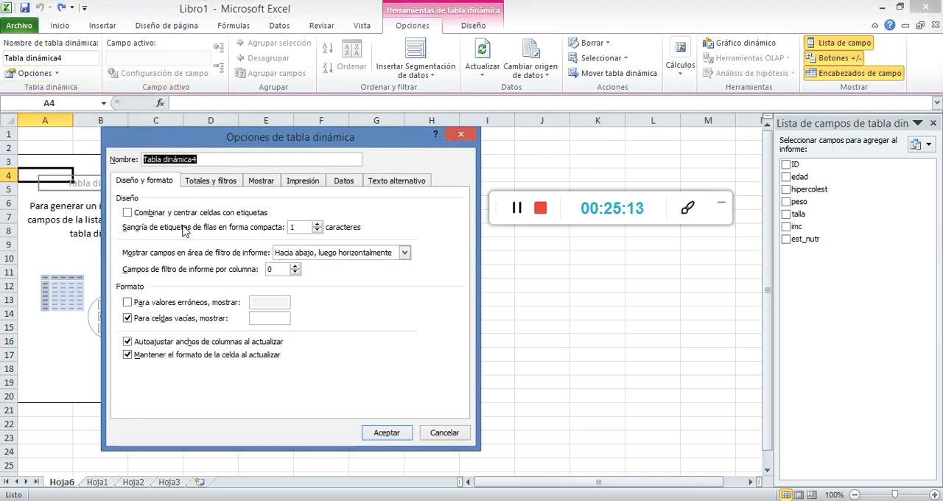
pyautogui.click(262, 182)
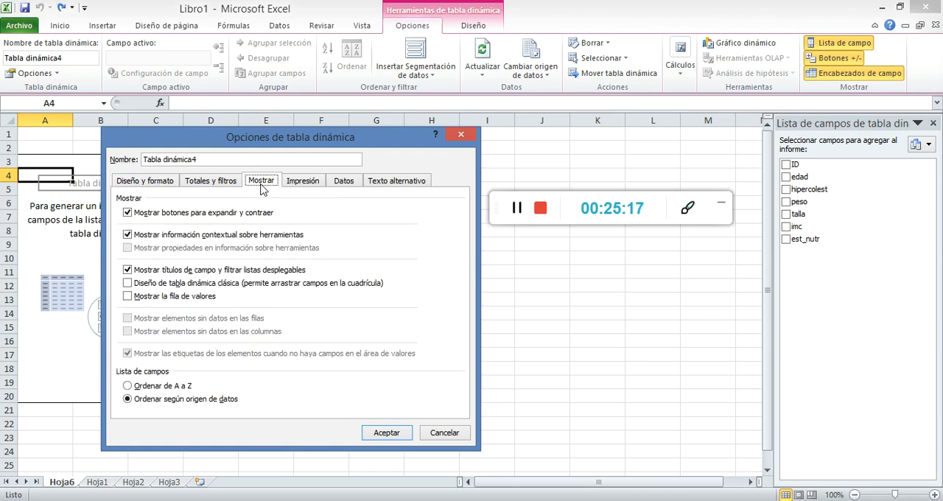
pyautogui.click(146, 288)
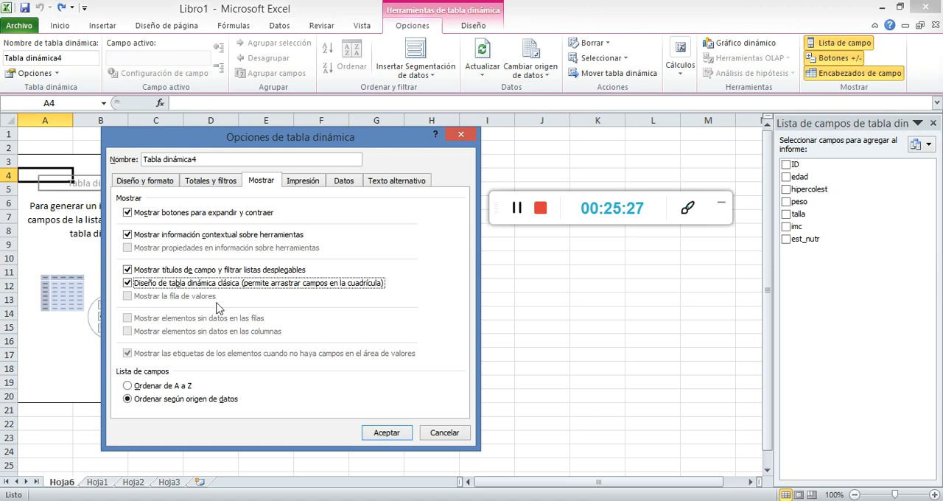
pyautogui.click(386, 434)
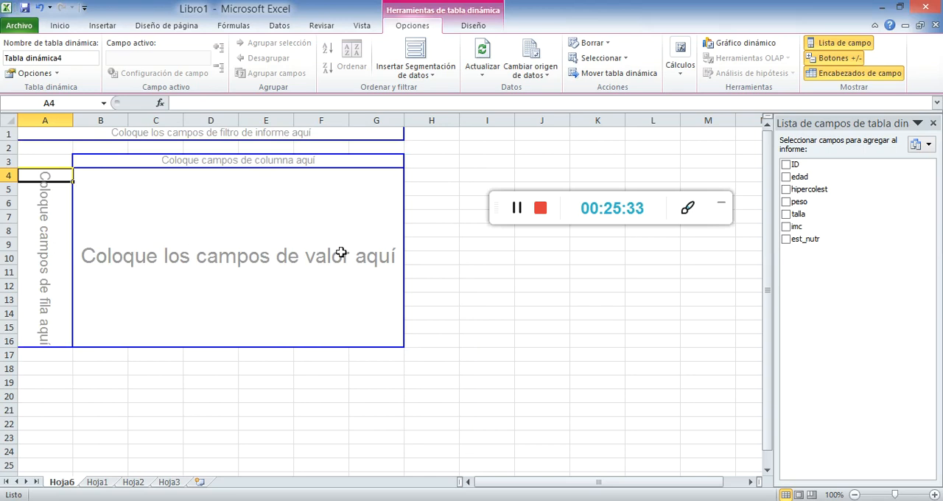
# Add est_nutr to the pivot table as the row field and as the value field to count records per category
pyautogui.click(786, 239)
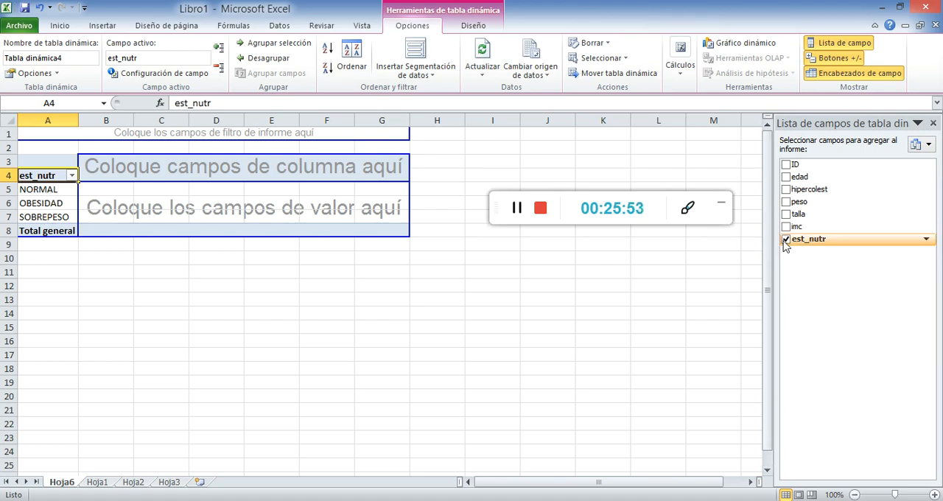
pyautogui.moveTo(786, 245); pyautogui.dragTo(96, 190)
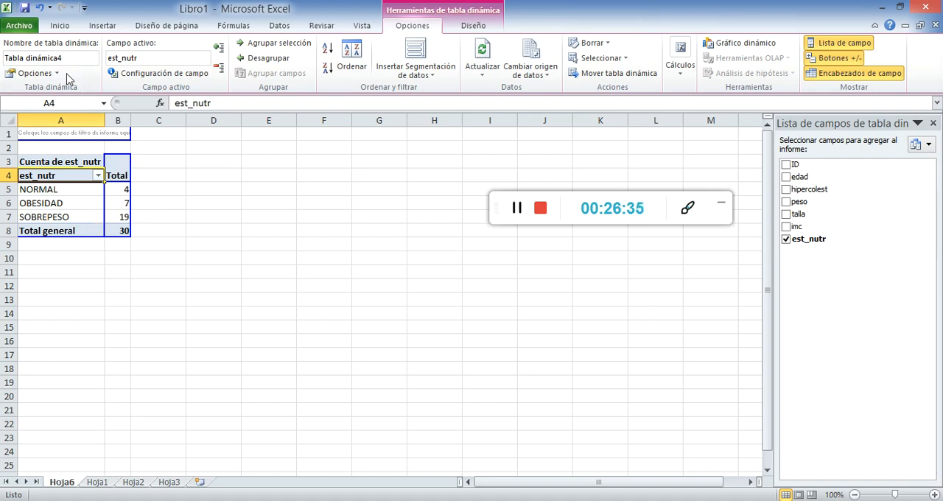
# Try to set the est_nutr field's subtotals to custom with the Cuenta function, checking its layout and print options
pyautogui.click(147, 76)
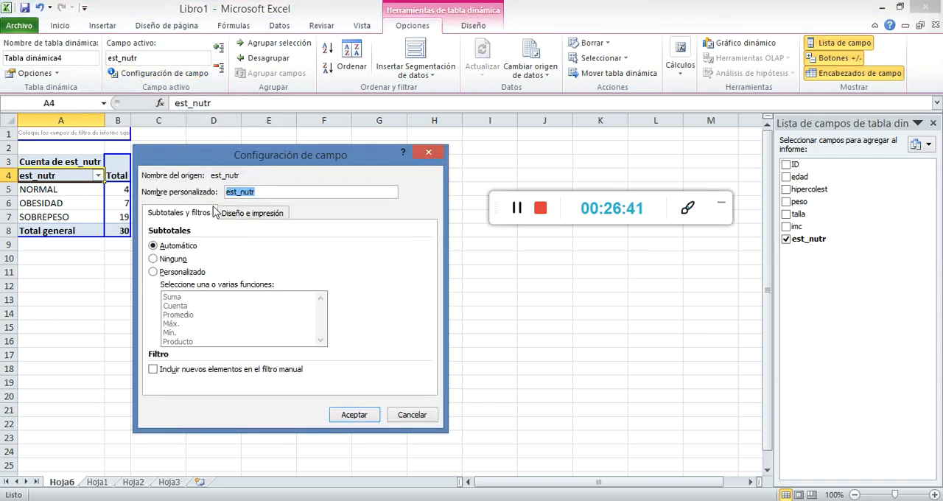
pyautogui.click(236, 218)
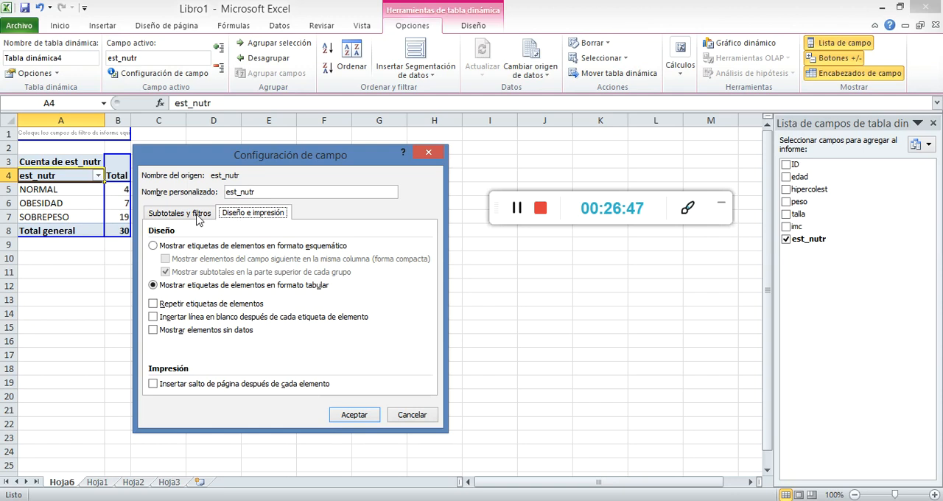
pyautogui.click(198, 218)
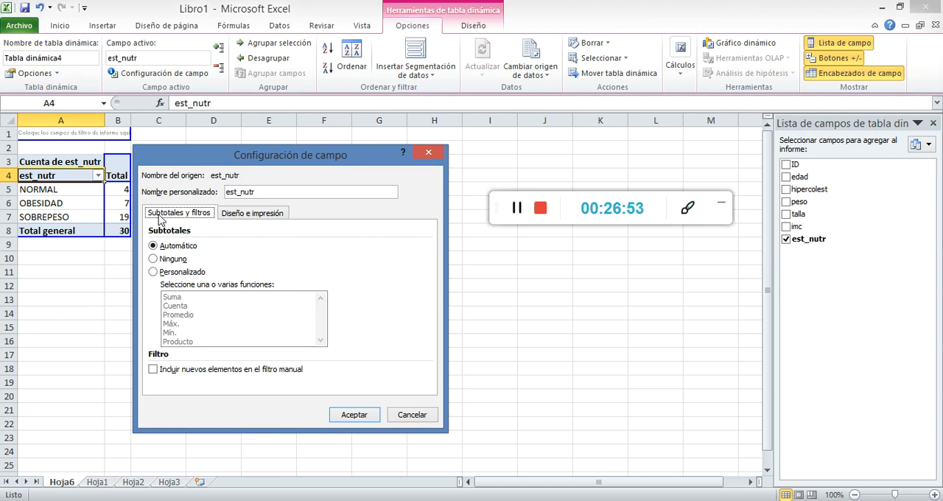
pyautogui.click(175, 273)
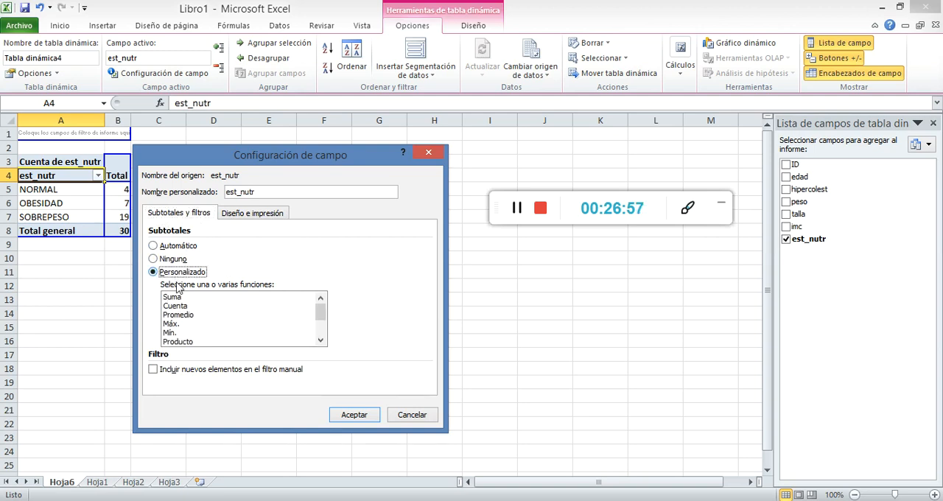
pyautogui.scroll(-2, 190, 318)
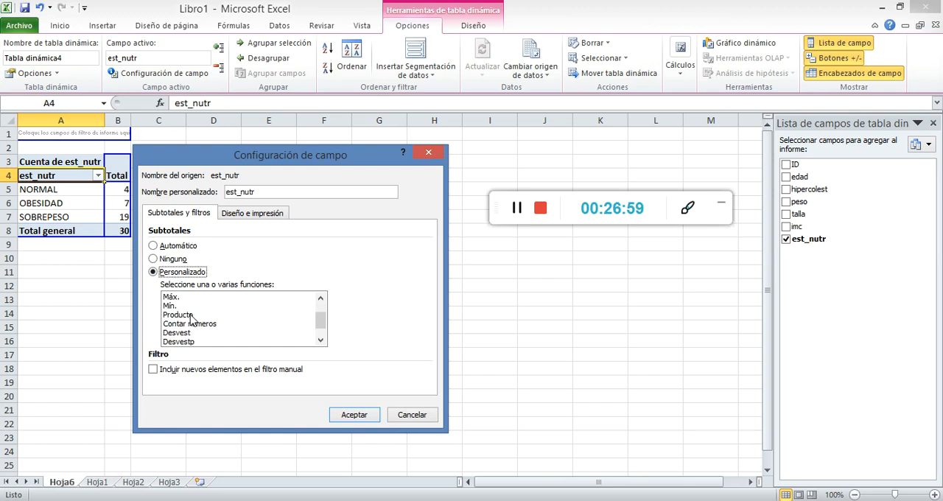
pyautogui.scroll(1, 227, 320)
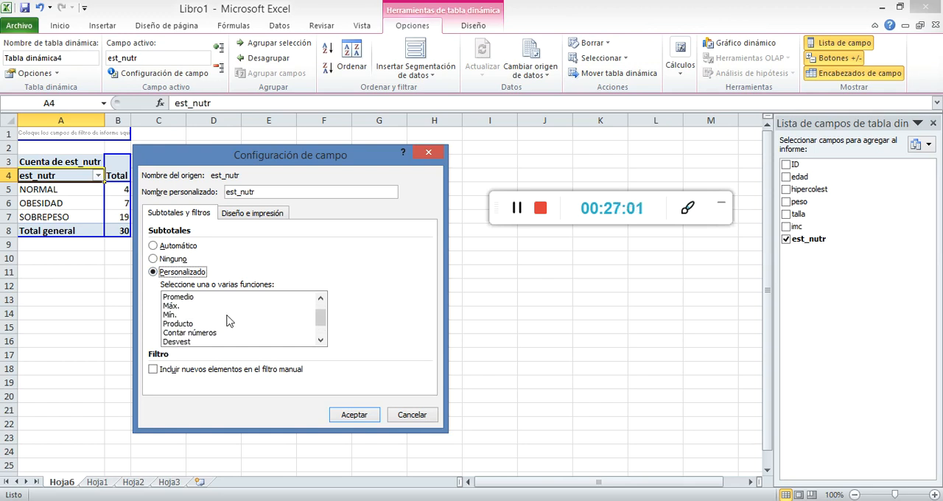
pyautogui.scroll(1, 197, 322)
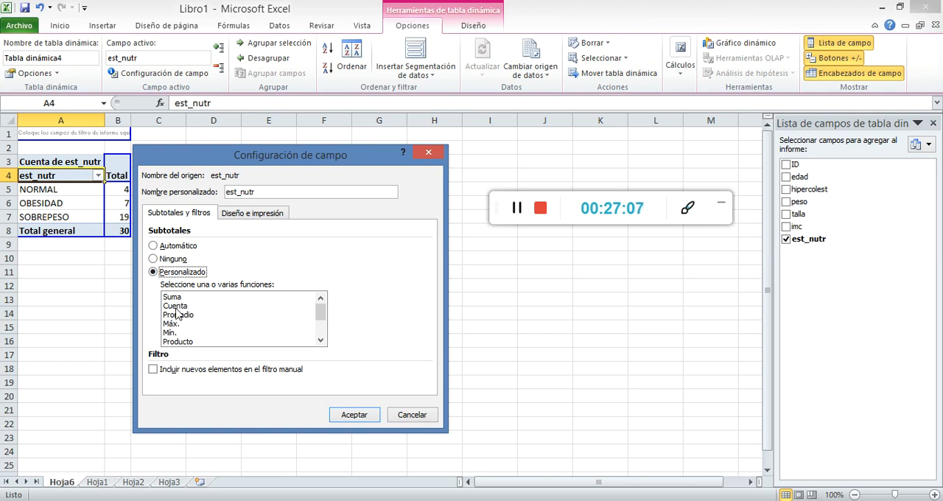
pyautogui.click(177, 308)
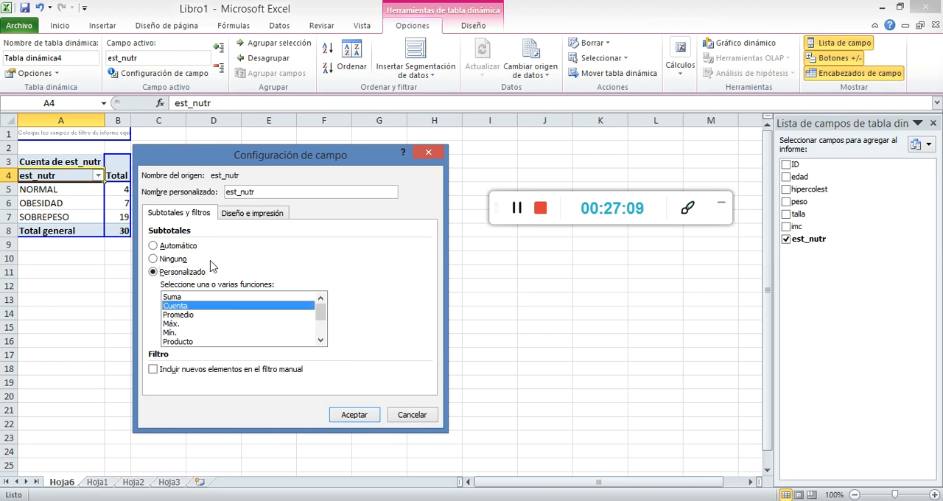
pyautogui.click(253, 213)
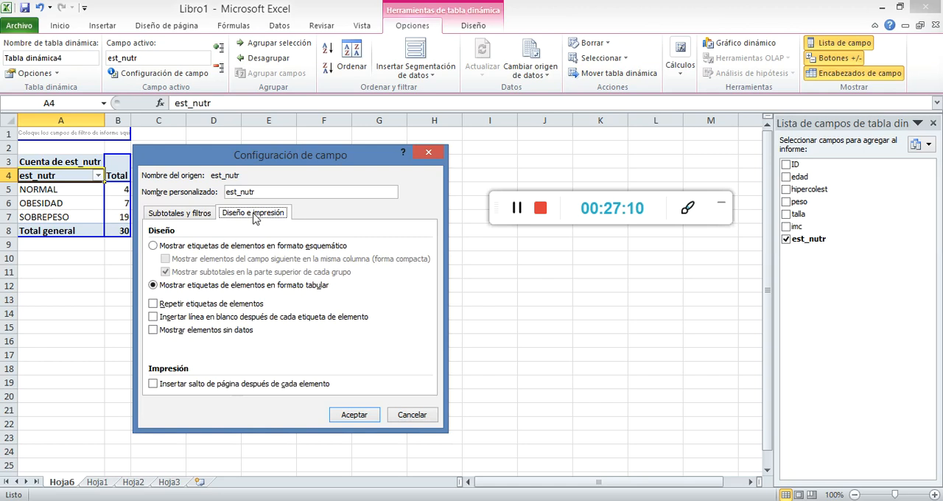
pyautogui.click(207, 214)
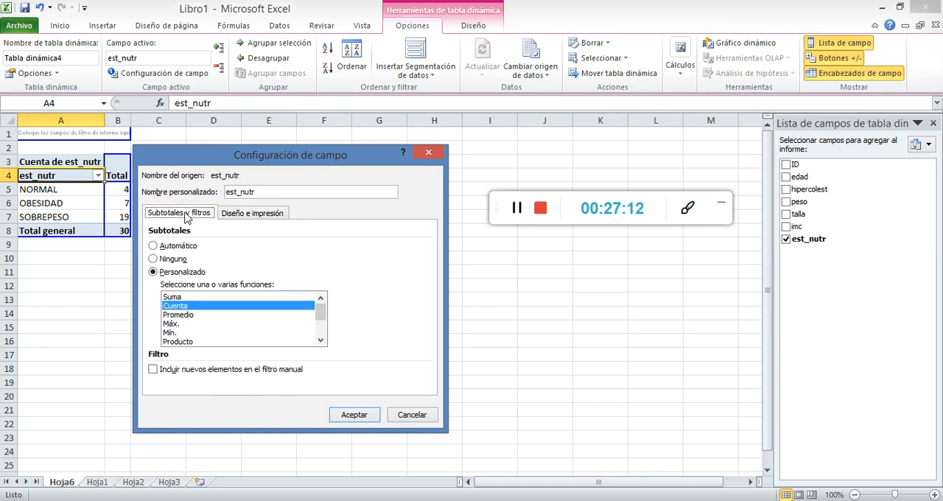
pyautogui.click(187, 316)
pyautogui.click(188, 314)
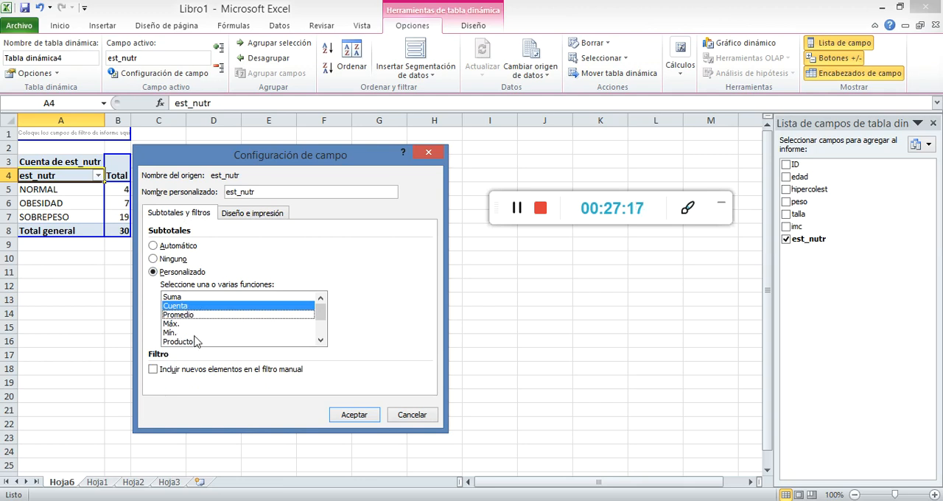
pyautogui.scroll(-2, 204, 331)
pyautogui.scroll(2, 204, 333)
pyautogui.click(352, 417)
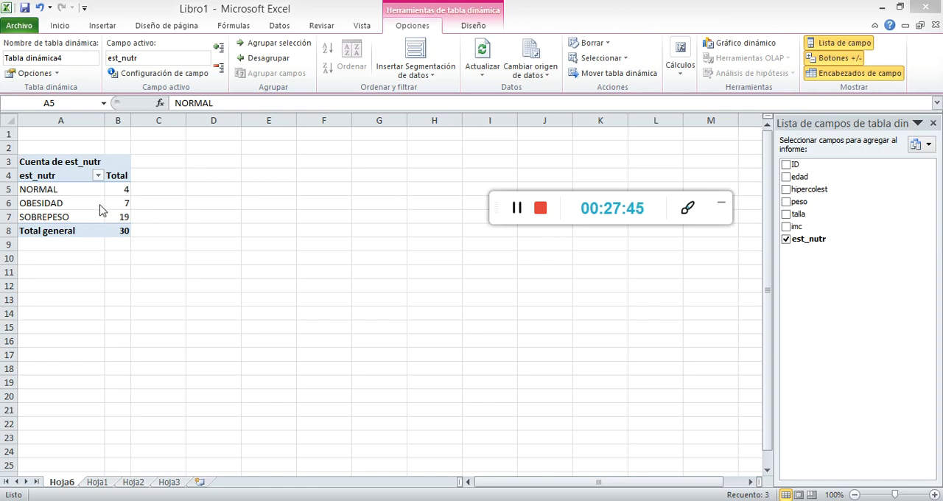
# Try adding hipercolest as a second row field beside est_nutr, and undo it
pyautogui.click(786, 192)
pyautogui.click(786, 190)
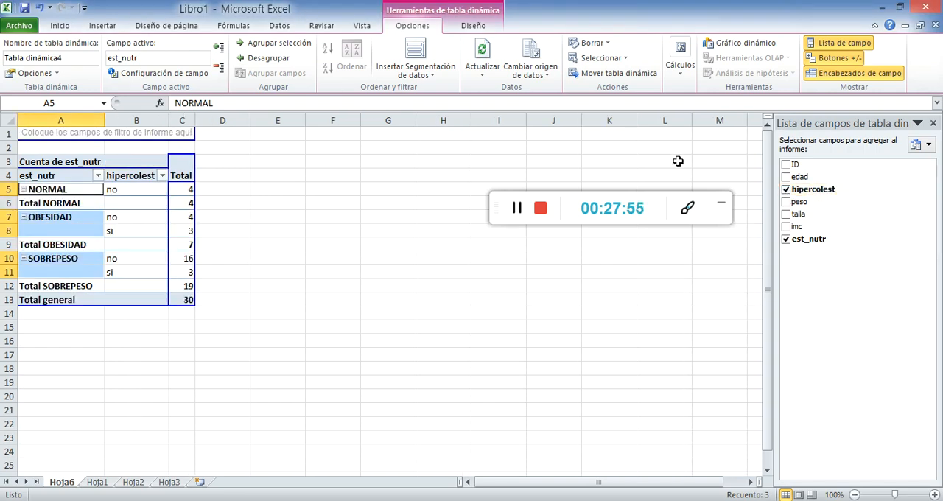
pyautogui.click(40, 8)
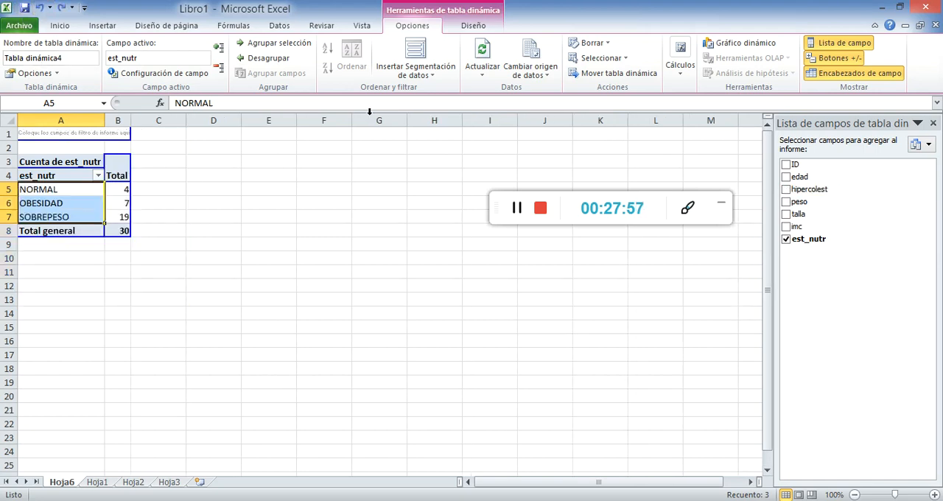
# Try placing hipercolest in the pivot table's values area as a second count, and undo it
pyautogui.click(787, 190)
pyautogui.click(787, 191)
pyautogui.moveTo(790, 191); pyautogui.dragTo(120, 199)
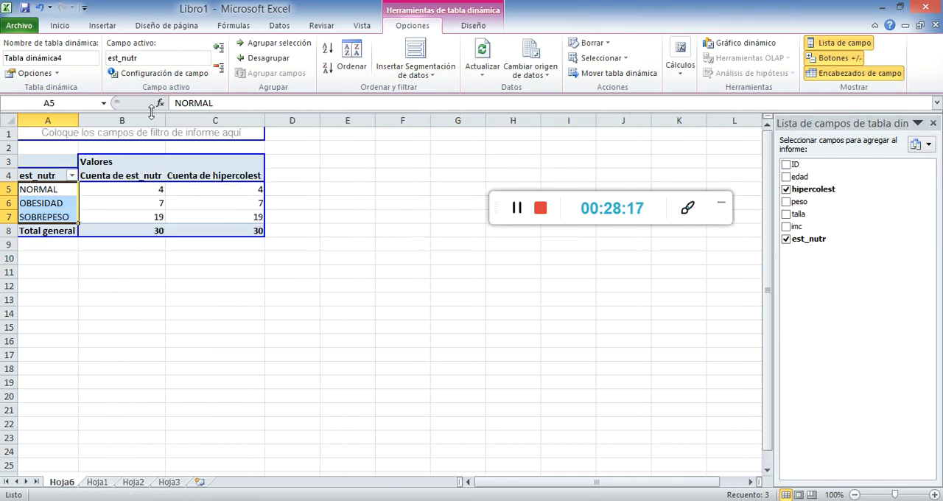
pyautogui.click(517, 212)
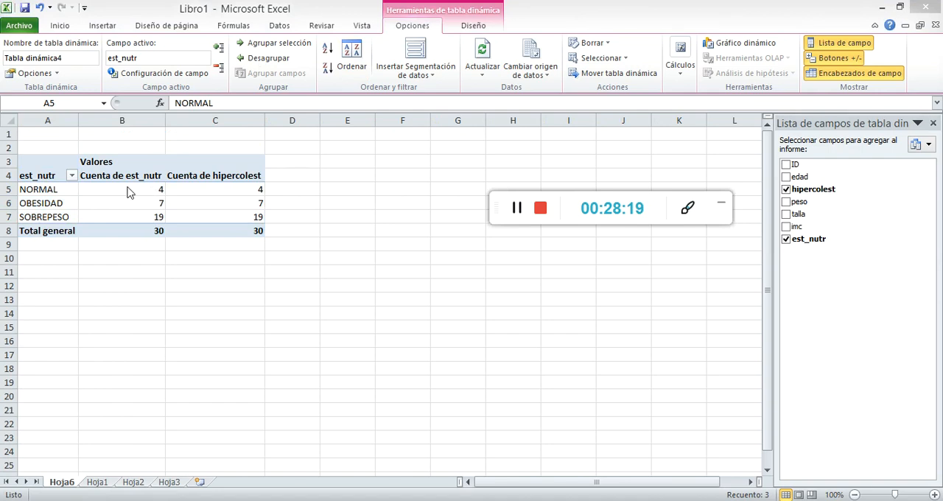
pyautogui.click(41, 9)
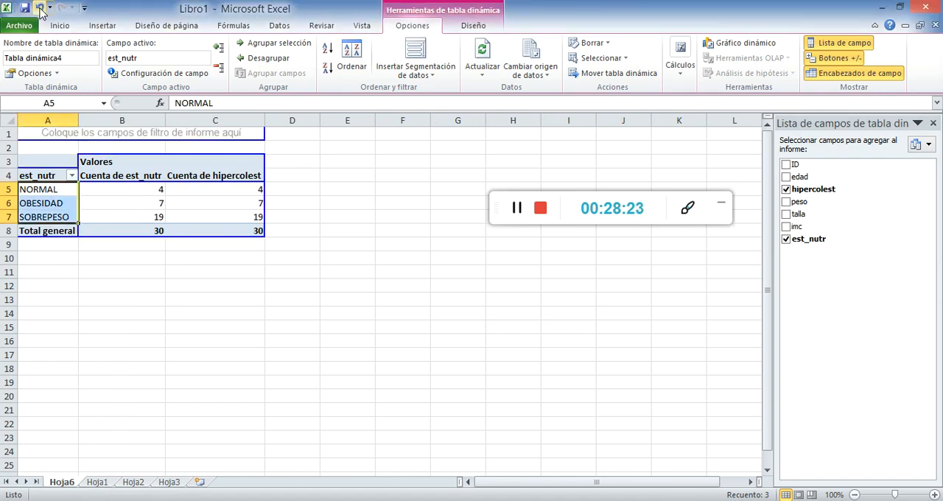
pyautogui.click(41, 9)
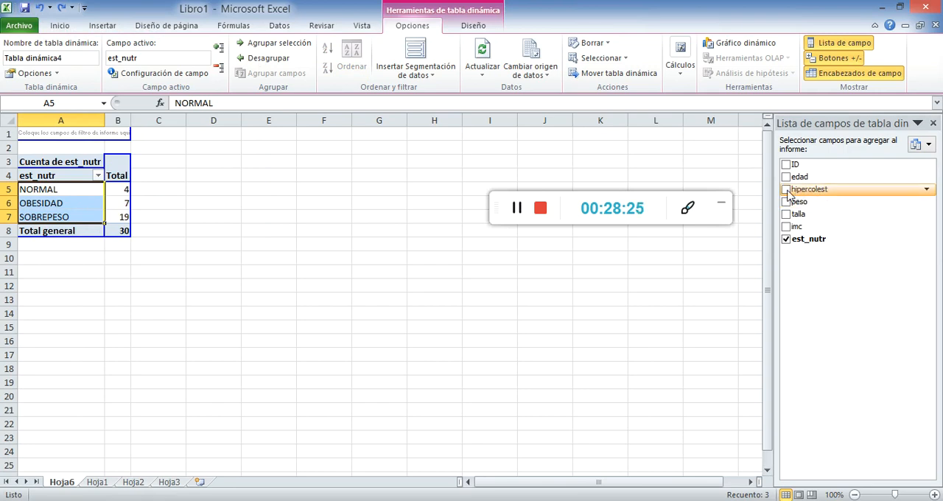
# Add hipercolest as the pivot table's column field to cross it with est_nutr, and review the resulting counts
pyautogui.moveTo(789, 193); pyautogui.dragTo(121, 164)
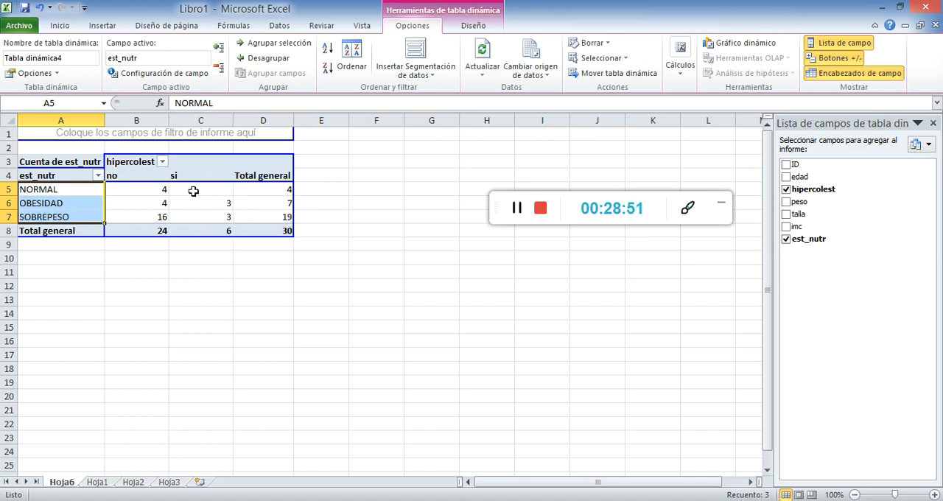
pyautogui.click(24, 190)
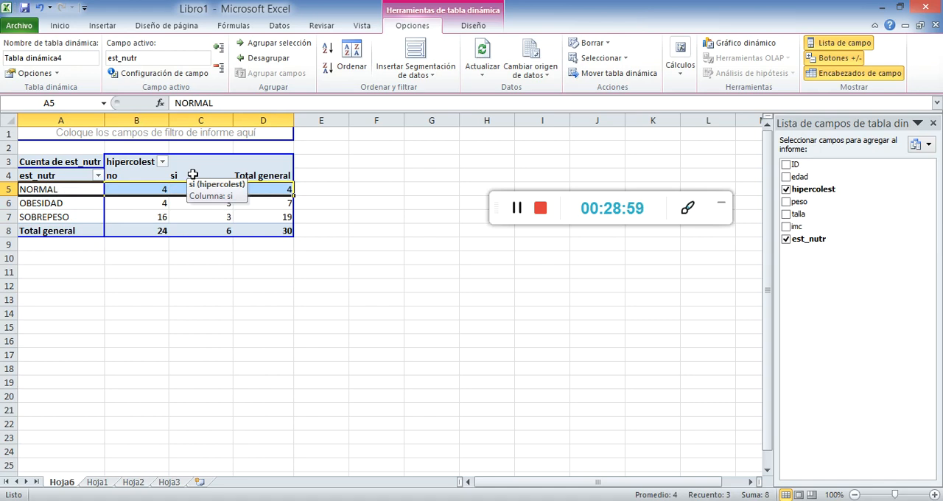
pyautogui.click(249, 255)
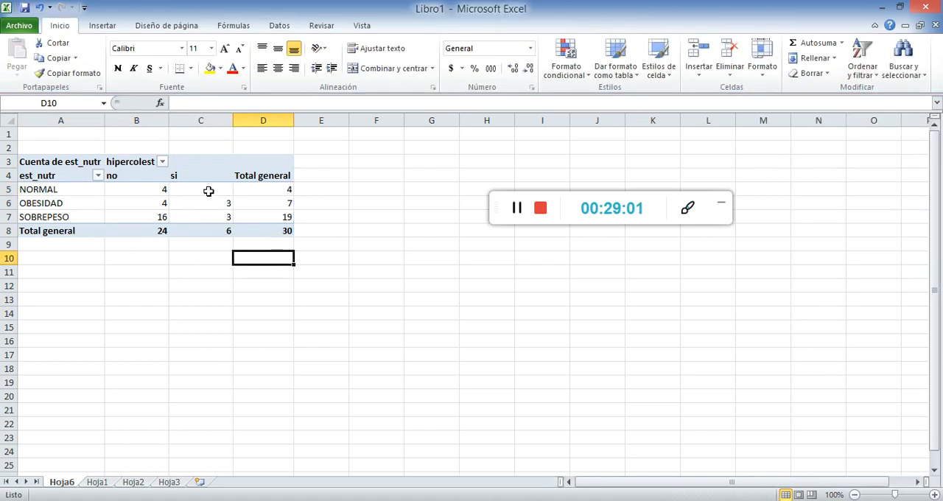
pyautogui.click(208, 191)
pyautogui.click(239, 286)
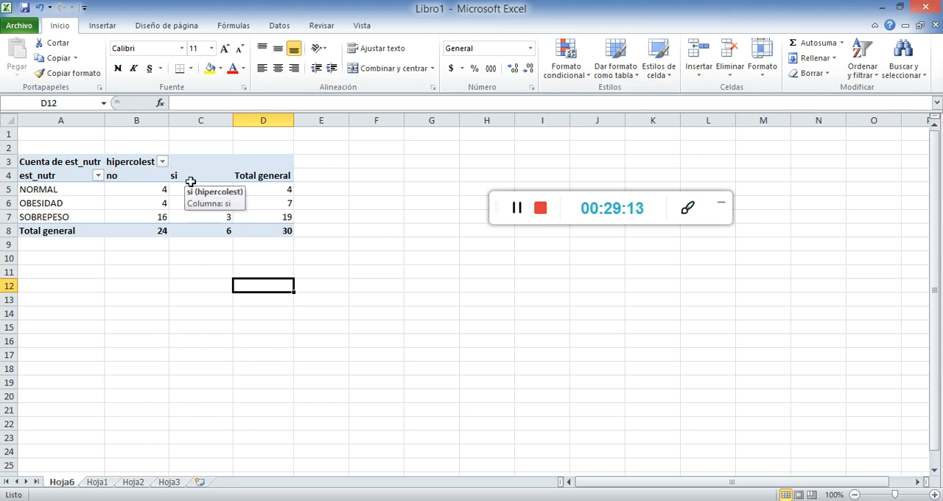
pyautogui.click(514, 207)
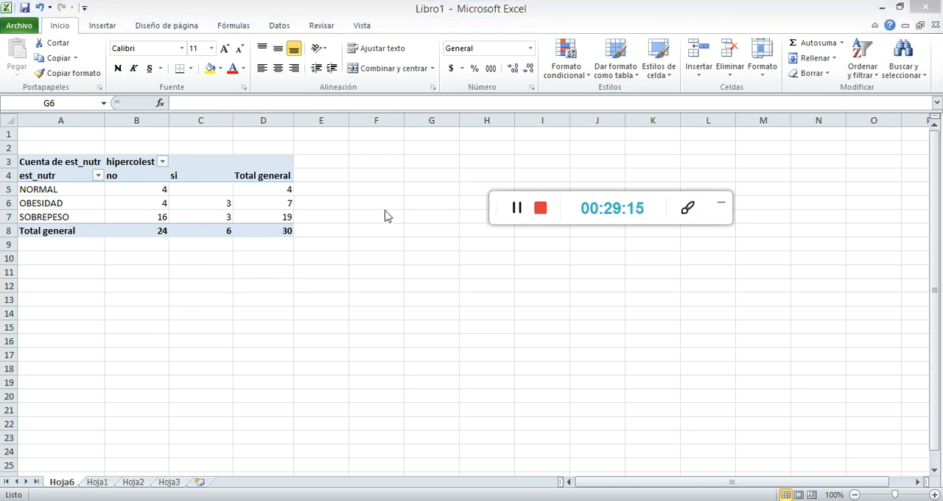
# Show the Cuenta de est_nutr values as % del total general in the pivot table
pyautogui.click(56, 163)
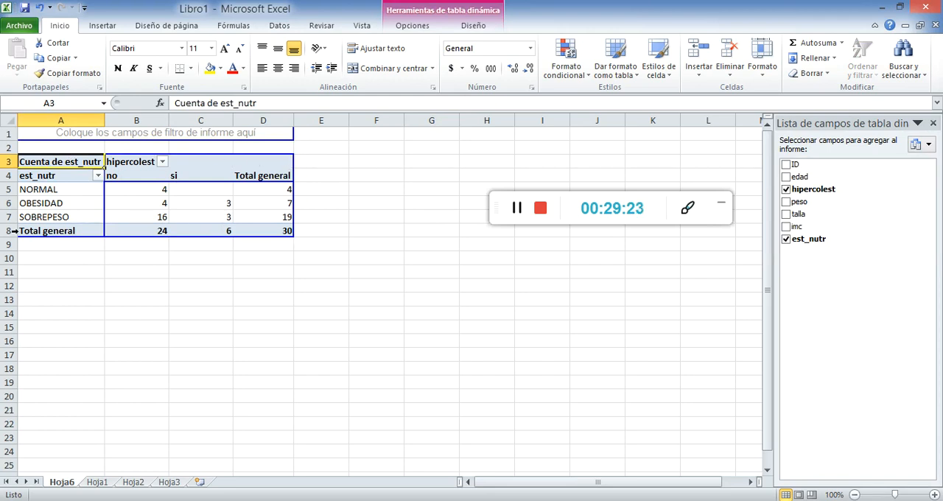
pyautogui.click(417, 25)
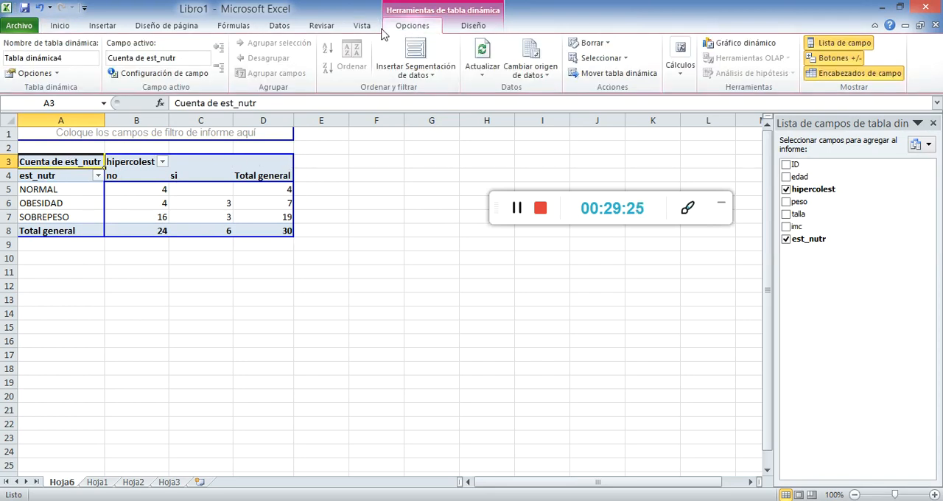
pyautogui.click(164, 73)
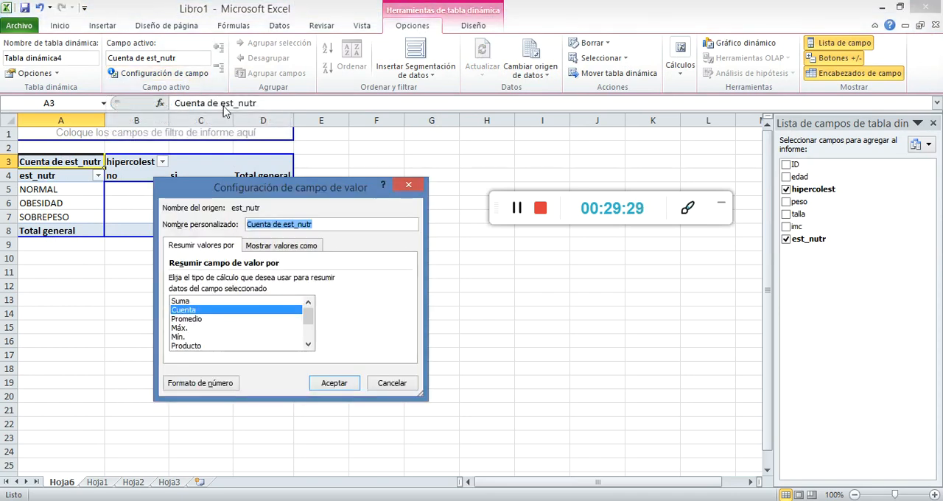
pyautogui.click(277, 250)
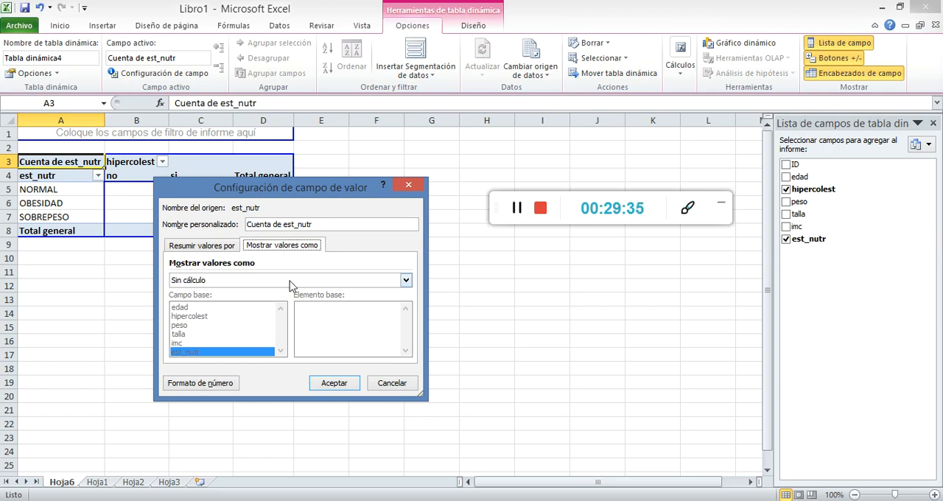
pyautogui.click(406, 283)
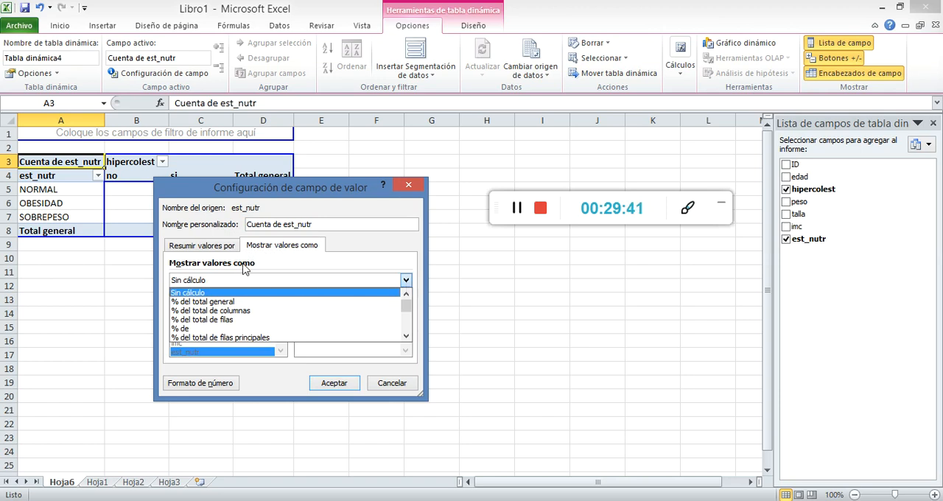
pyautogui.click(242, 193)
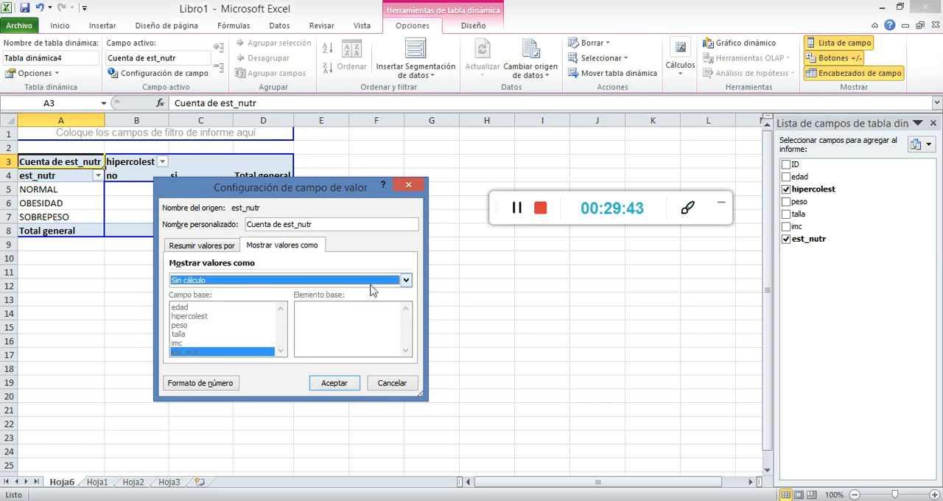
pyautogui.click(405, 284)
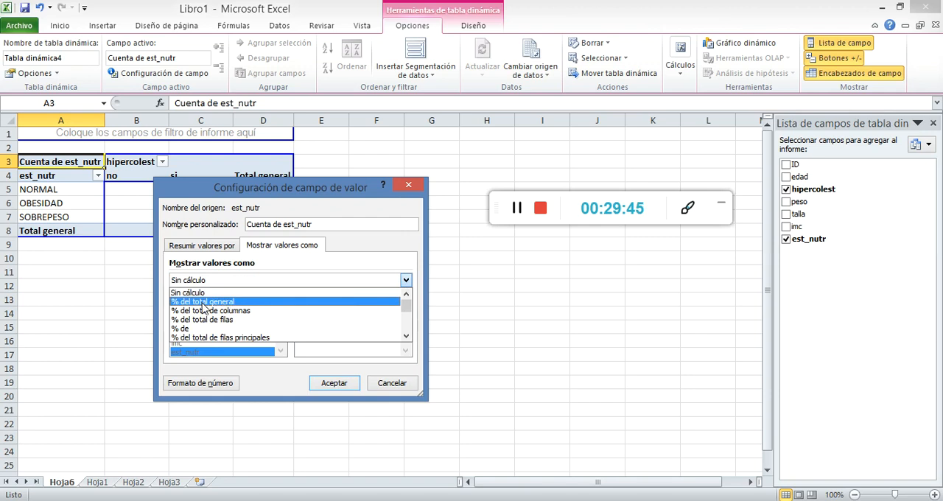
pyautogui.click(201, 302)
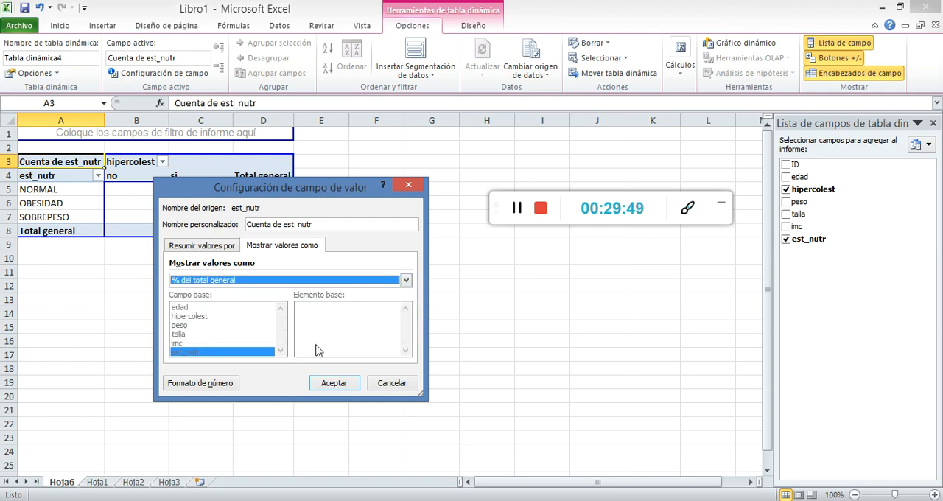
pyautogui.click(333, 383)
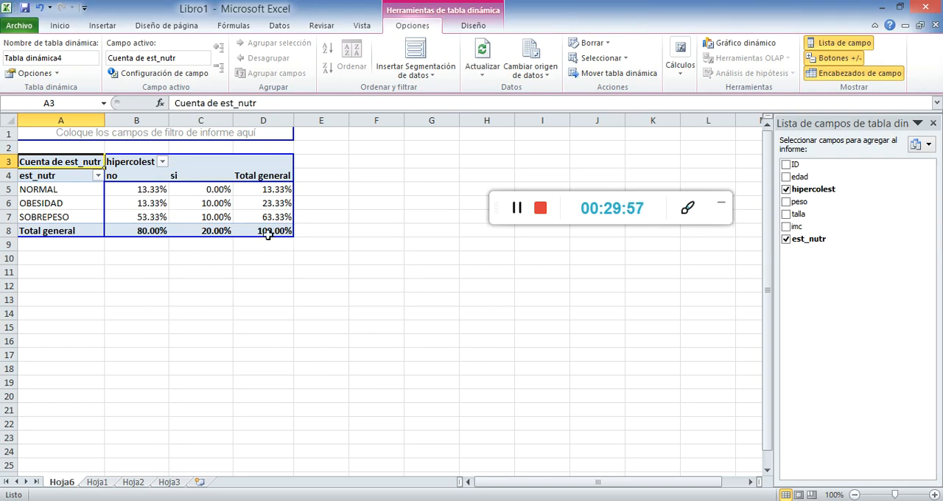
# Show the Cuenta de est_nutr values as % del total de columnas in the pivot table
pyautogui.moveTo(126, 189)
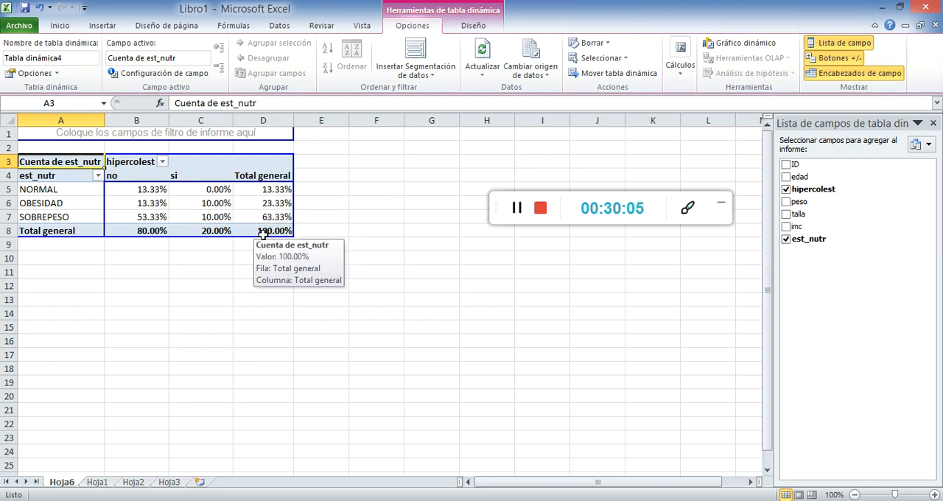
pyautogui.click(129, 75)
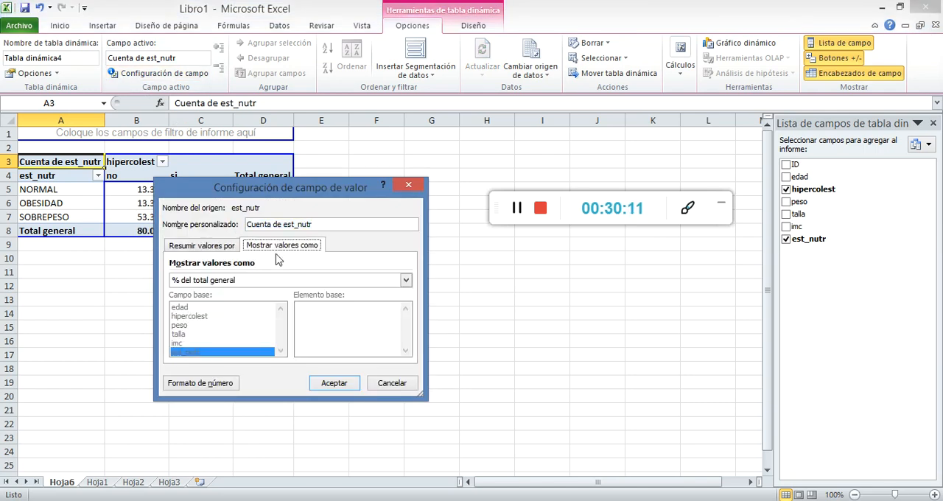
pyautogui.click(406, 280)
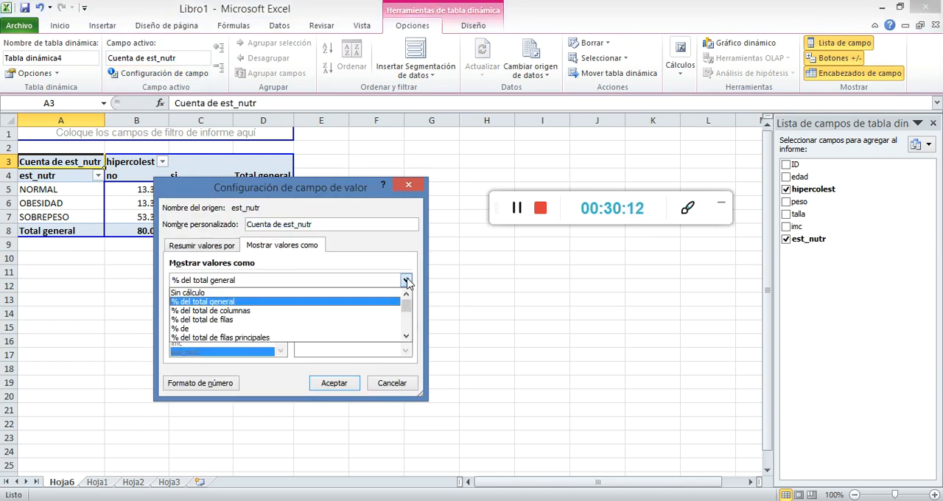
pyautogui.click(225, 312)
pyautogui.click(331, 383)
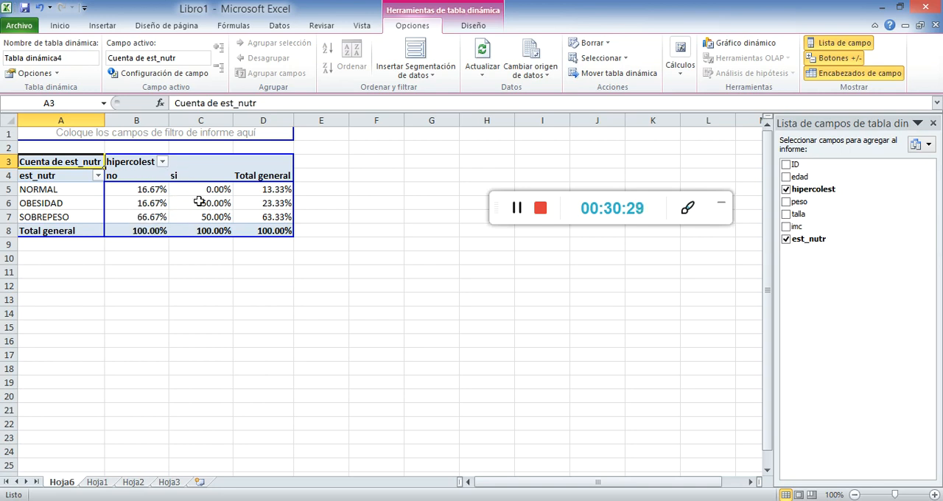
# Show the Cuenta de est_nutr values as % del total de filas in the pivot table
pyautogui.click(197, 75)
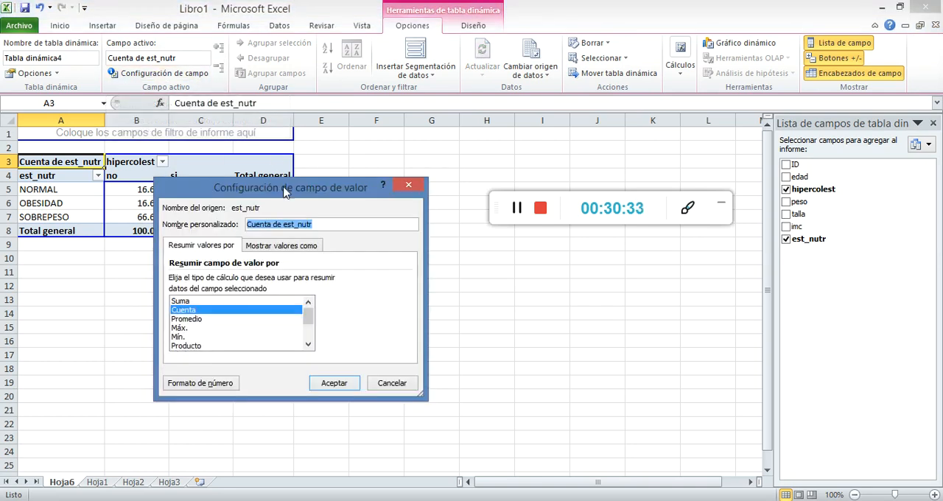
pyautogui.click(278, 247)
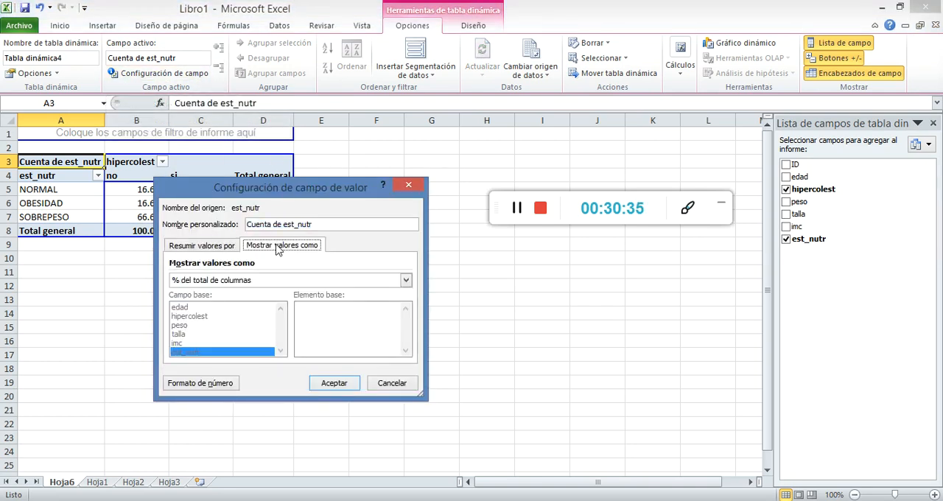
pyautogui.click(244, 281)
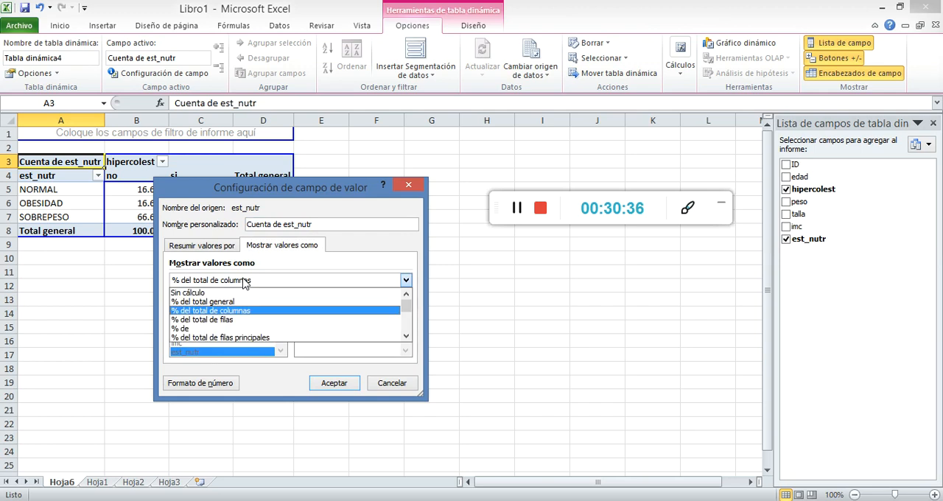
pyautogui.click(230, 322)
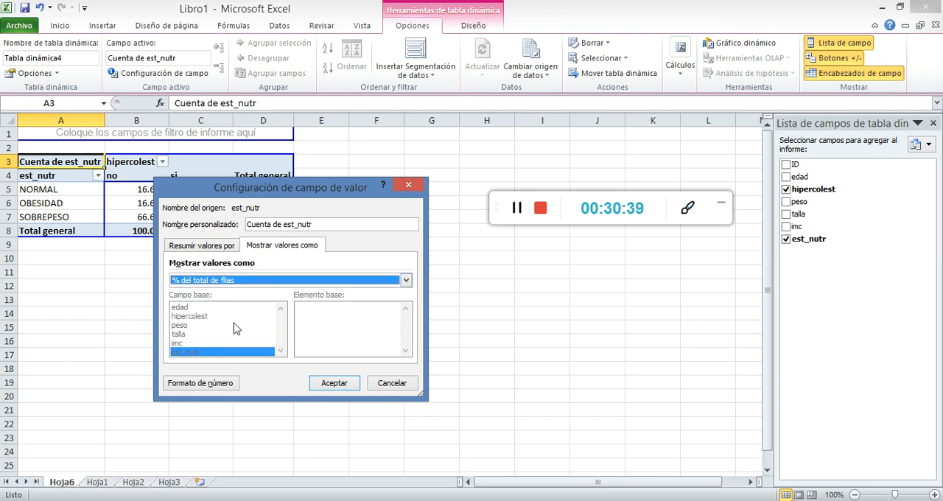
pyautogui.click(335, 383)
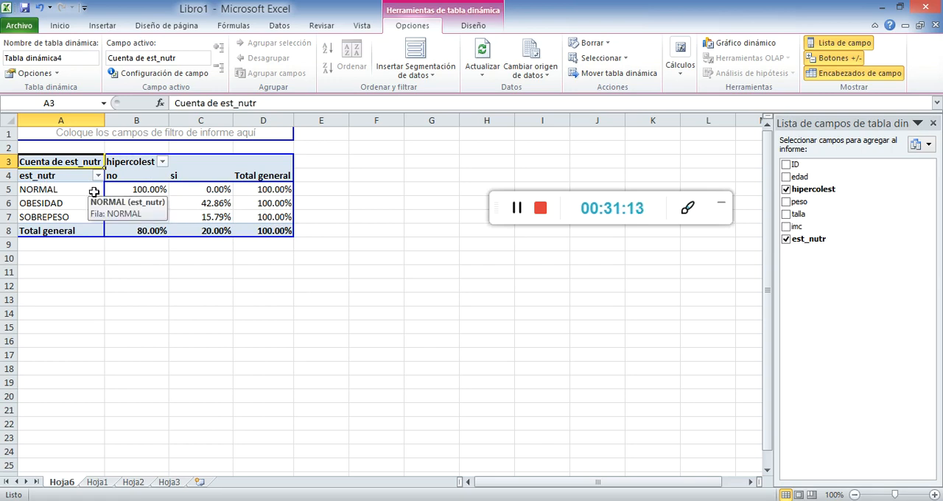
# Insert a 2-D clustered column chart from the whole pivot table and move it clear of the table's data
pyautogui.click(270, 280)
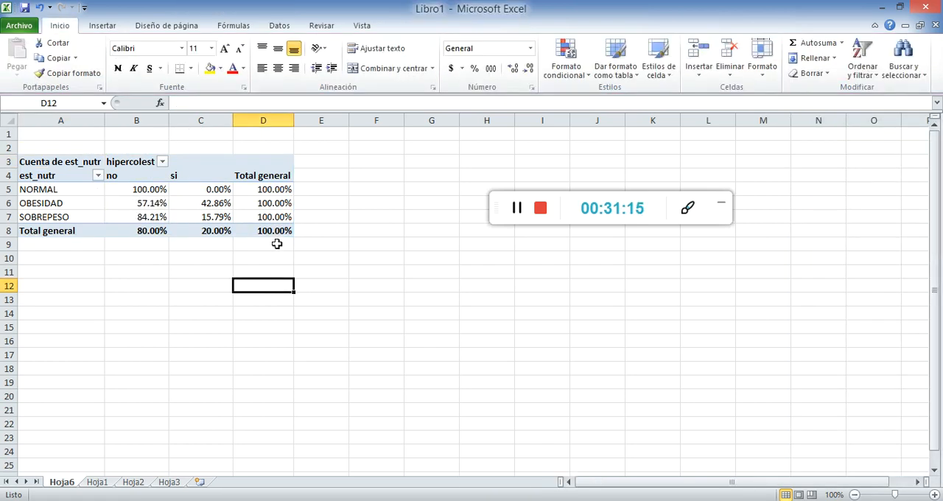
pyautogui.click(56, 168)
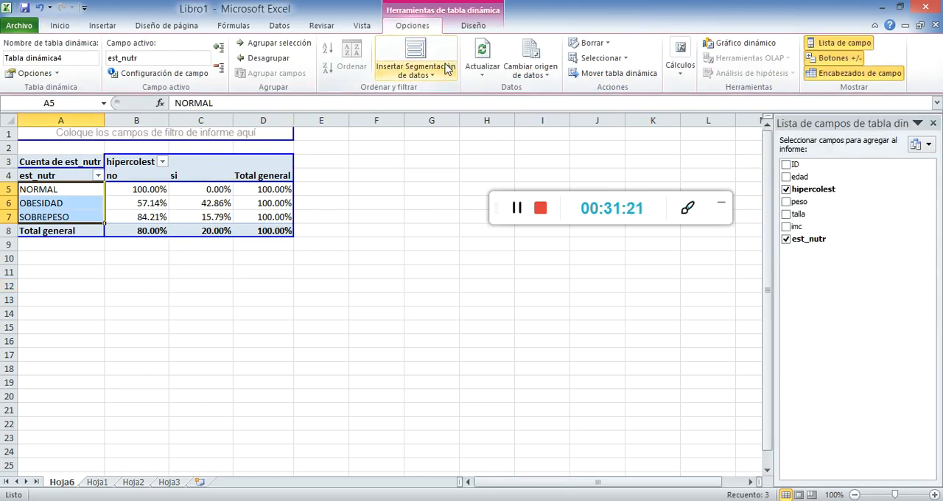
pyautogui.click(278, 232)
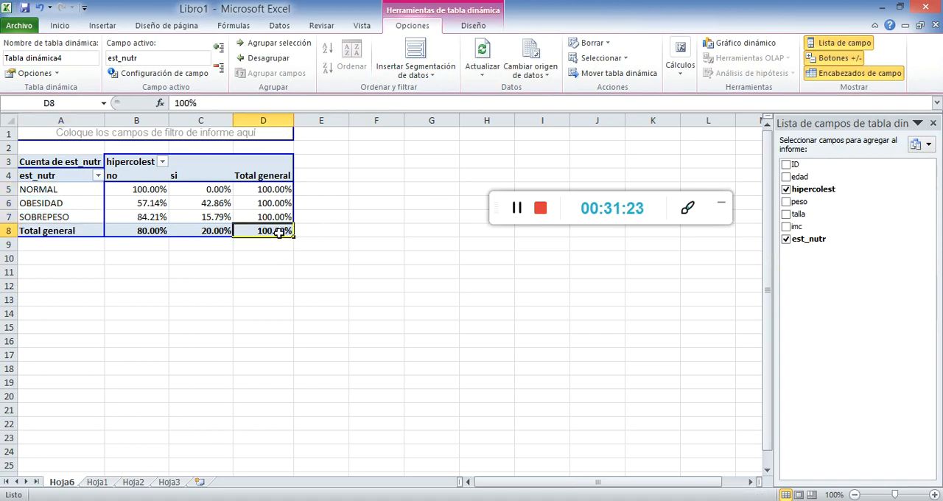
pyautogui.hotkey('shift', 'Up')
pyautogui.hotkey('shift', 'Up')
pyautogui.hotkey('shift', 'Up')
pyautogui.hotkey('shift', 'Up')
pyautogui.hotkey('shift', 'Up')
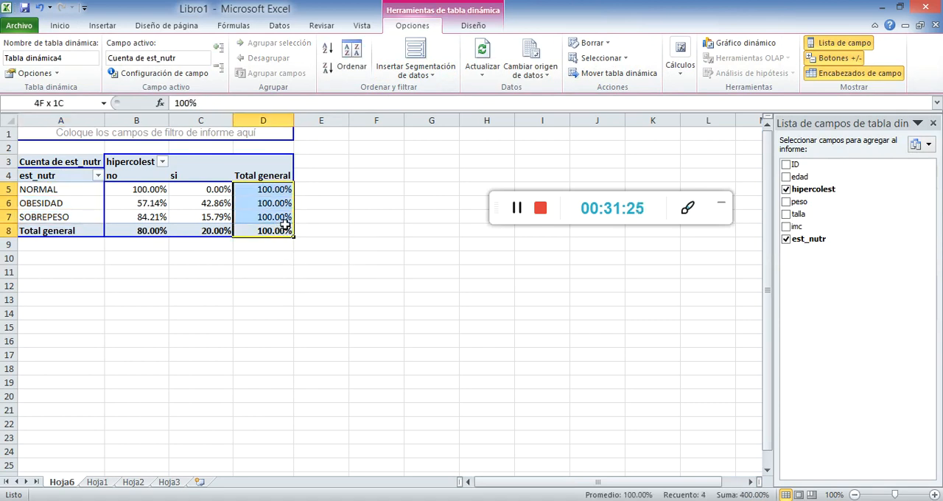
pyautogui.hotkey('shift', 'Left')
pyautogui.hotkey('shift', 'Left')
pyautogui.hotkey('shift', 'Left')
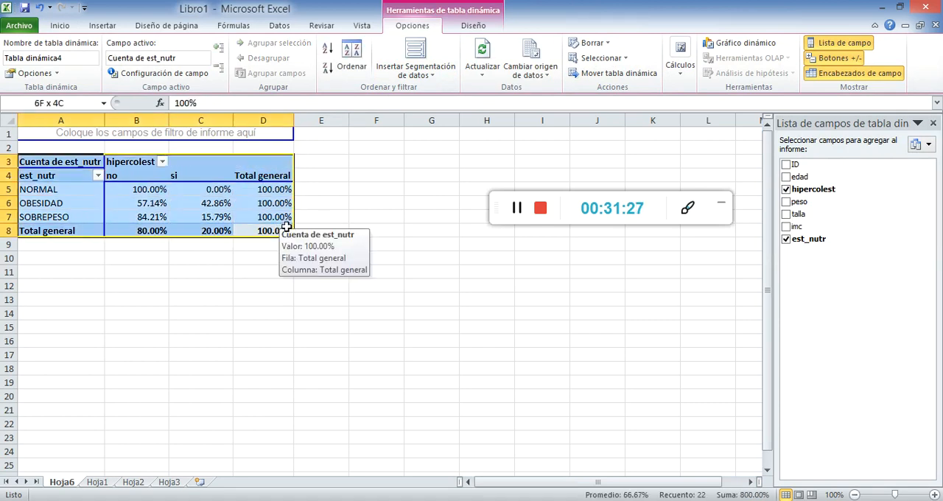
pyautogui.click(102, 25)
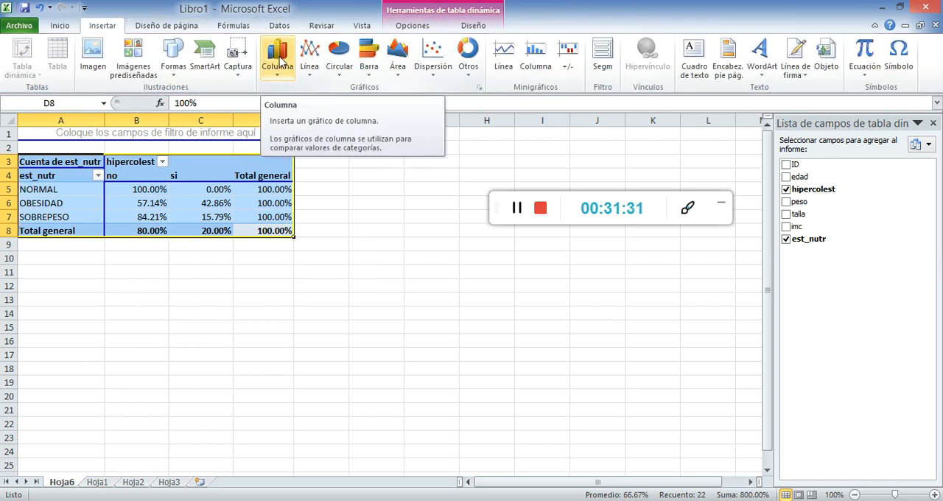
pyautogui.click(281, 63)
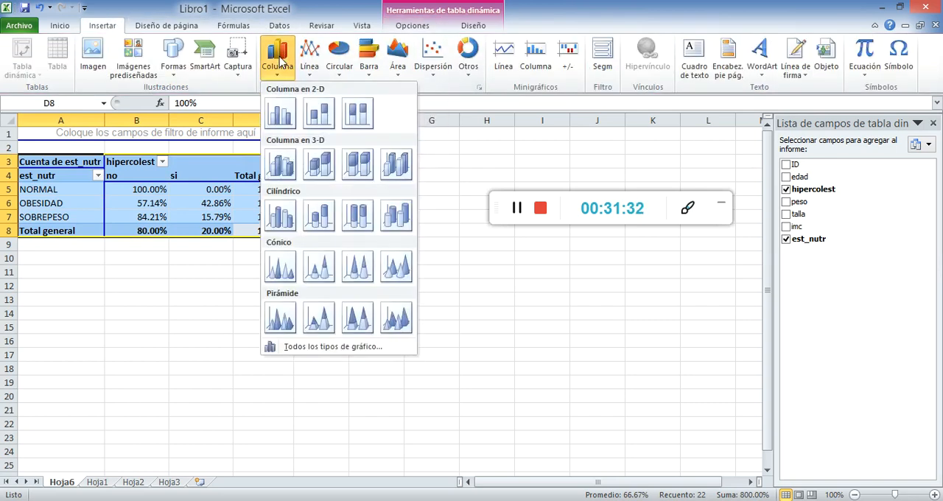
pyautogui.click(280, 114)
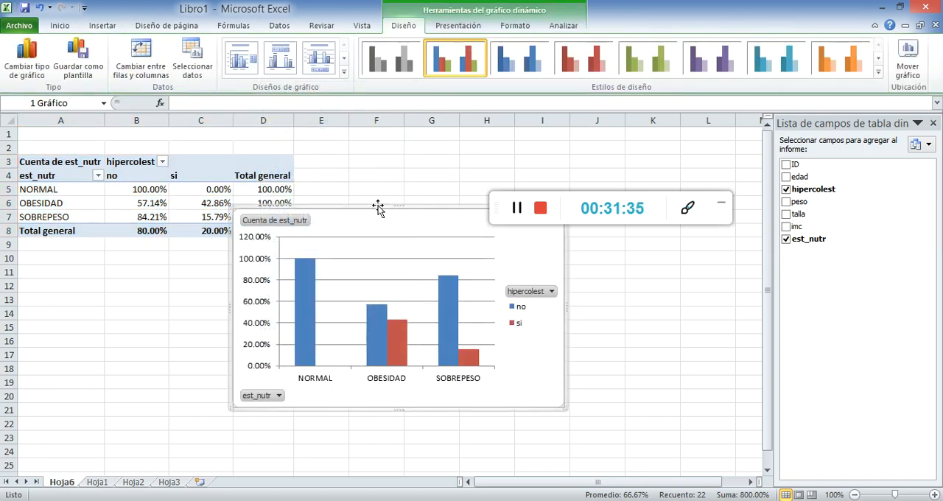
pyautogui.moveTo(377, 213); pyautogui.dragTo(509, 253)
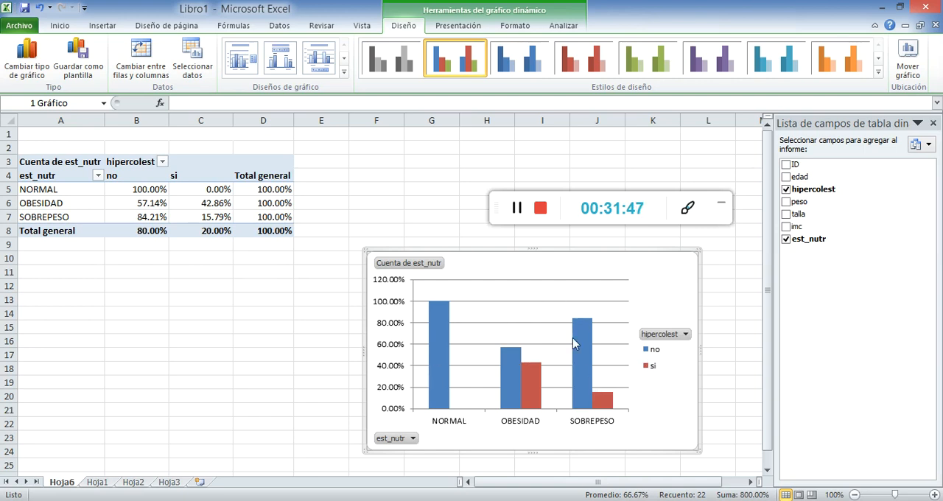
# Try swapping the pivot chart's rows and columns, and swap them back so est_nutr is on the category axis
pyautogui.moveTo(447, 337)
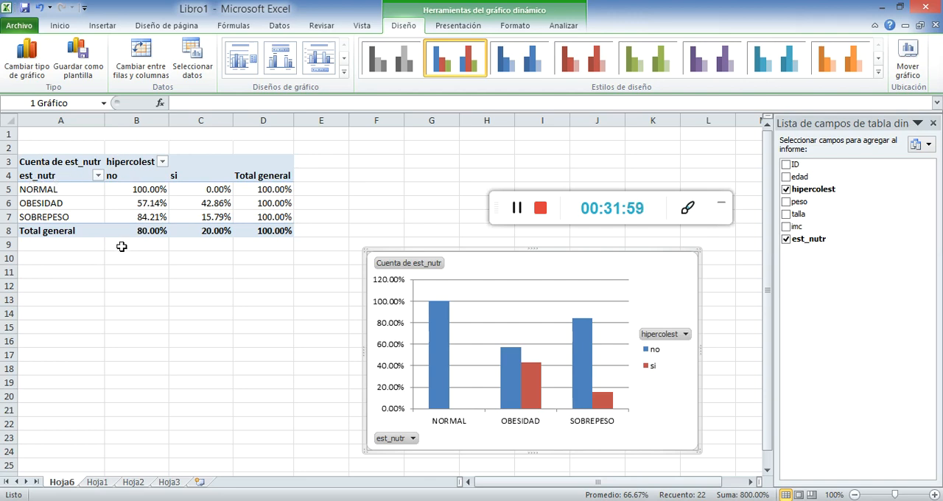
pyautogui.click(136, 59)
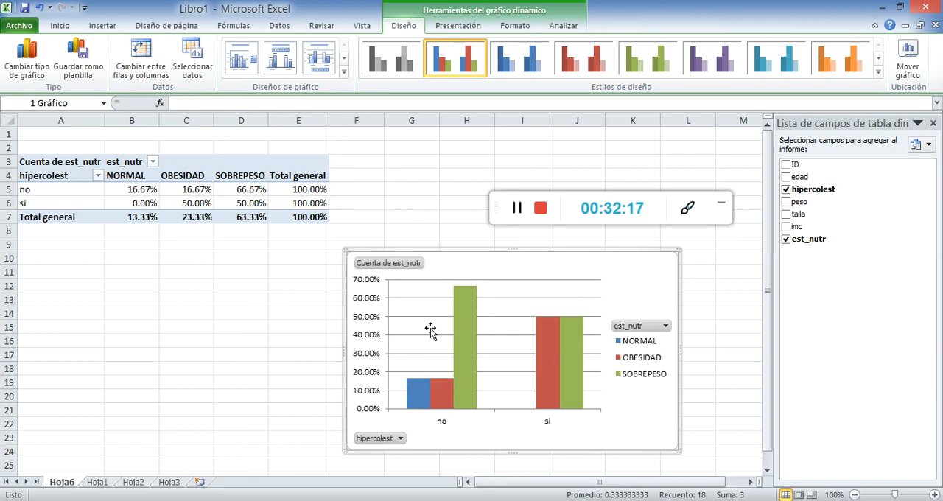
pyautogui.click(140, 55)
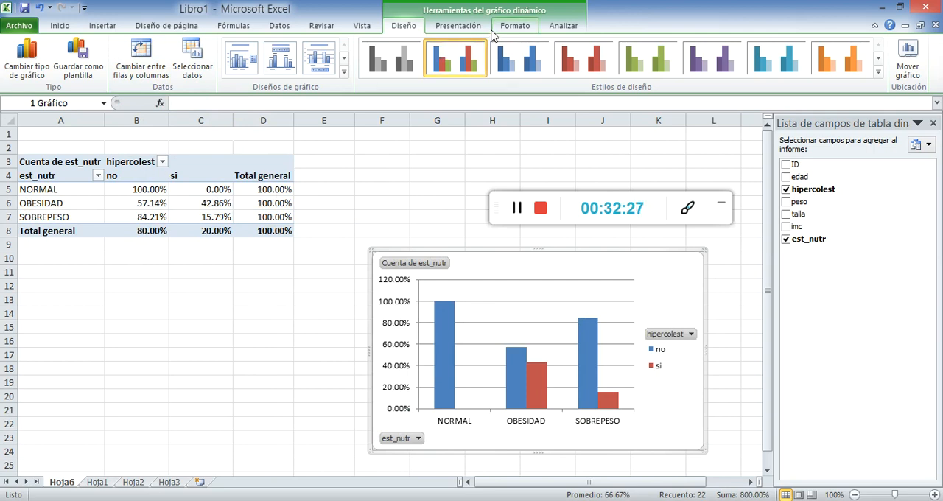
# Return to the source data on Hoja1 and view its records from the header row
pyautogui.click(212, 163)
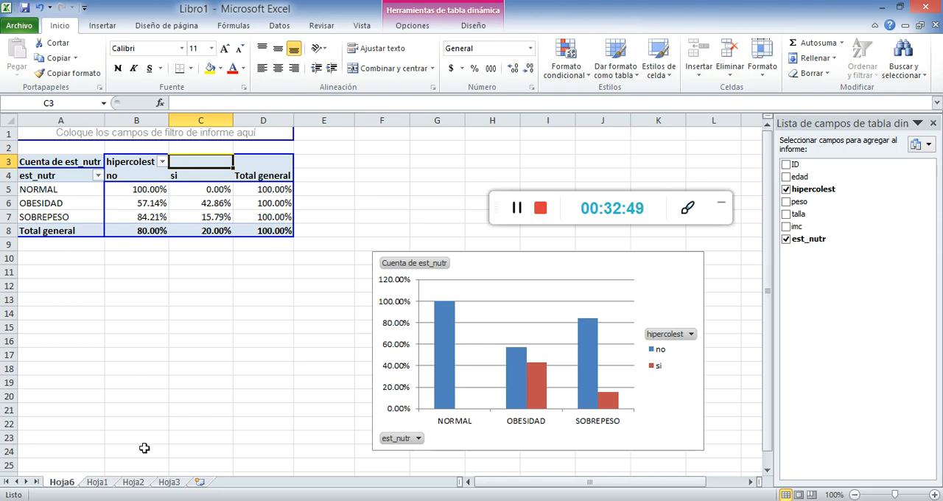
pyautogui.click(132, 482)
pyautogui.click(110, 482)
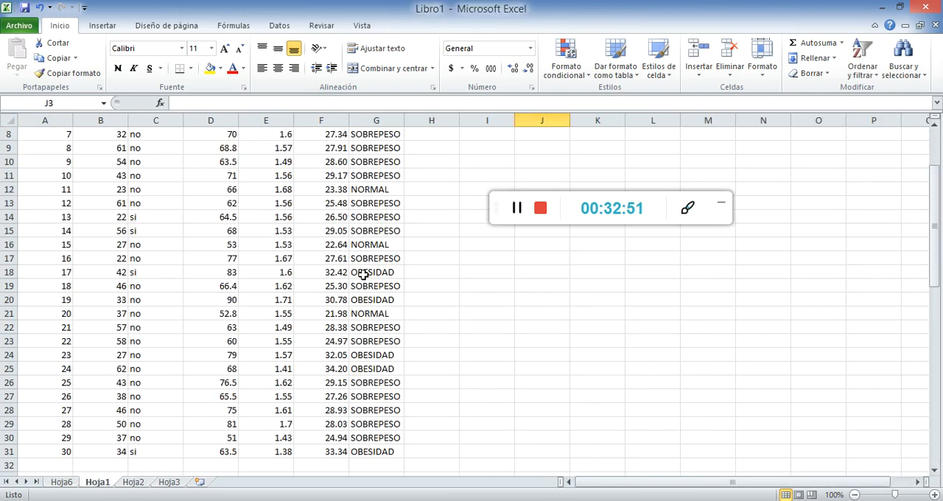
pyautogui.scroll(3, 363, 274)
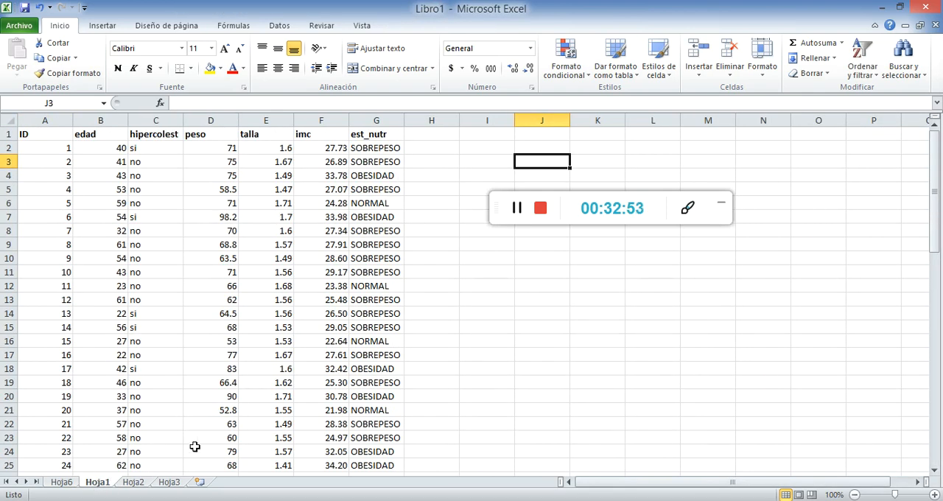